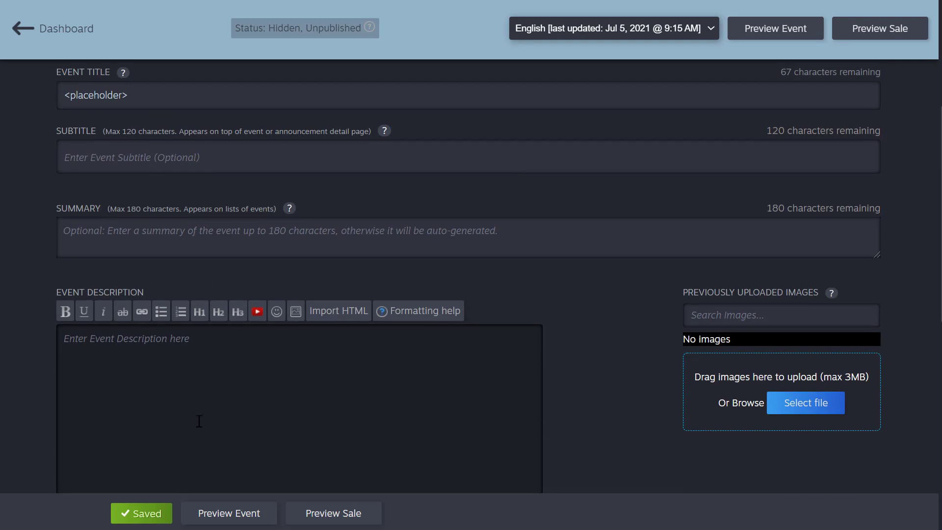
Open the sale page settings of the Game Discount event
scroll(227, 415, up, 4)
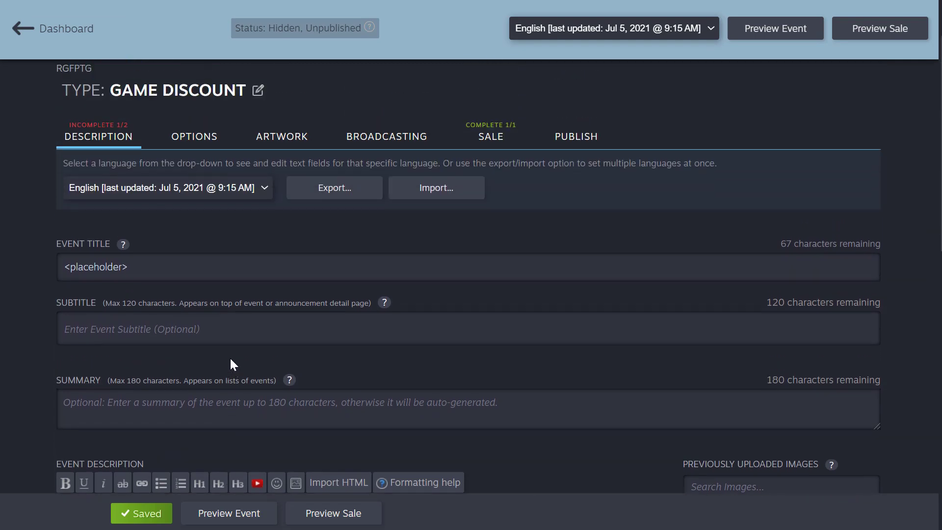
scroll(230, 357, up, 2)
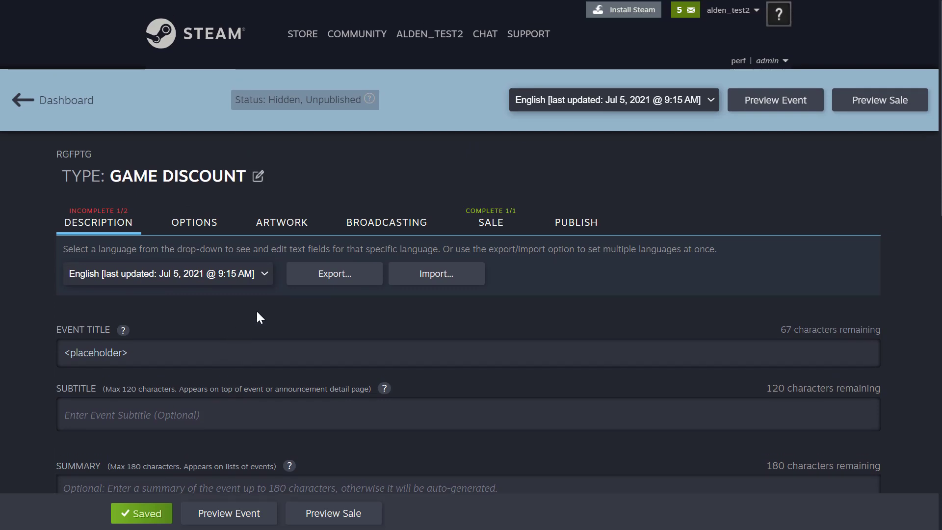
click(491, 227)
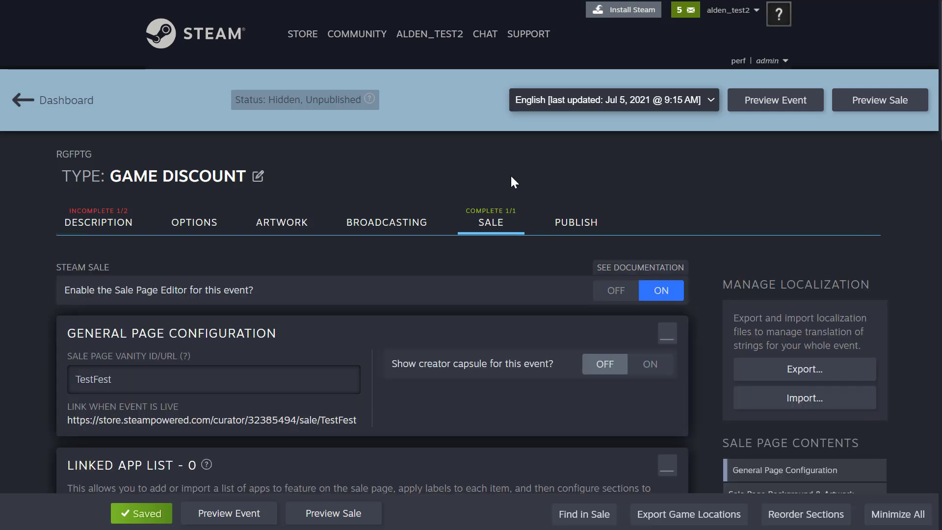
Examine the general page configuration, the linked app list, and the usage and design requirements for the sale background image
scroll(512, 177, down, 2)
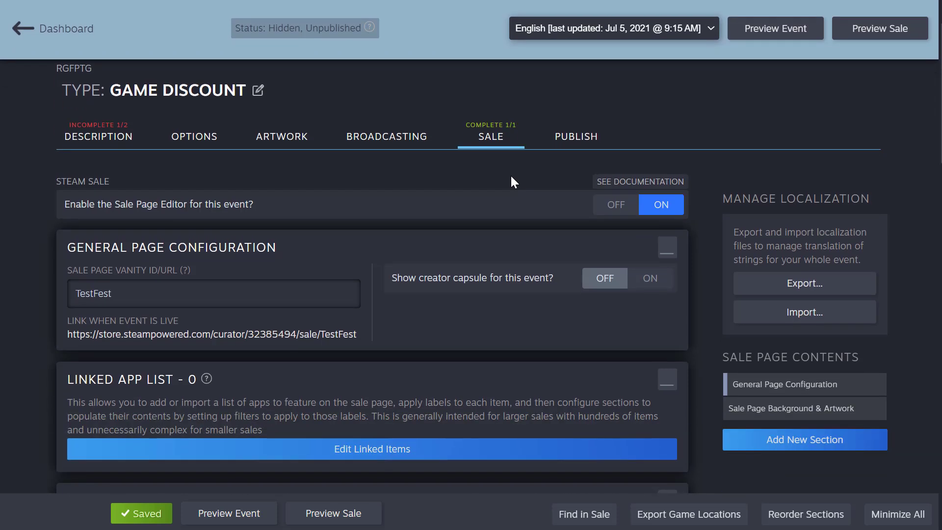
scroll(518, 177, down, 2)
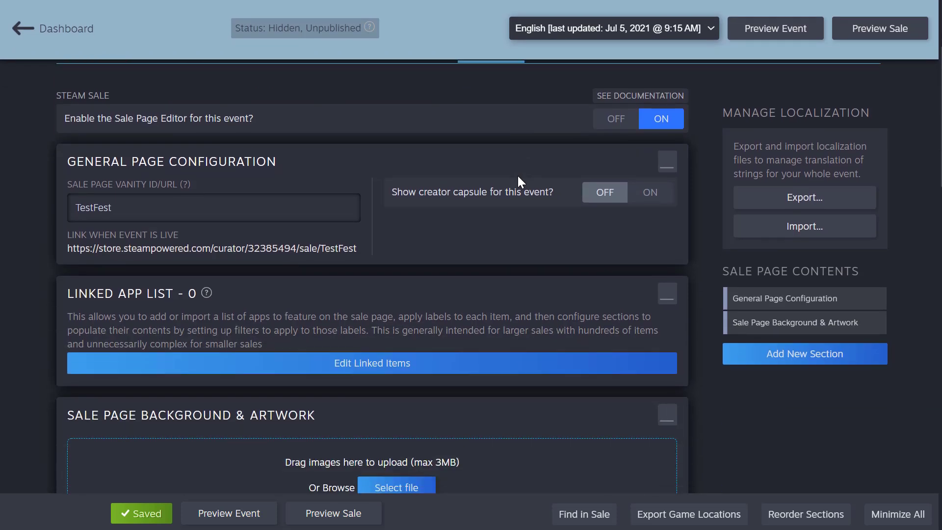
scroll(518, 182, down, 2)
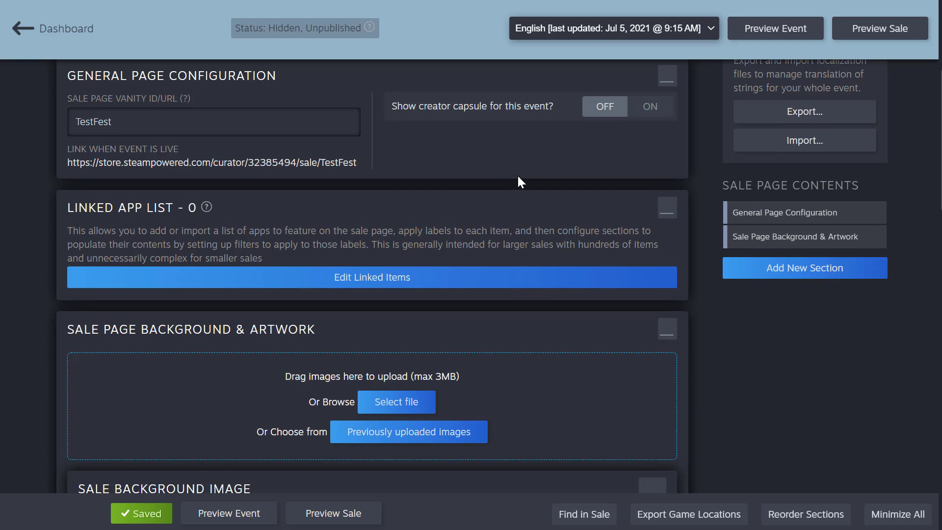
scroll(518, 177, up, 2)
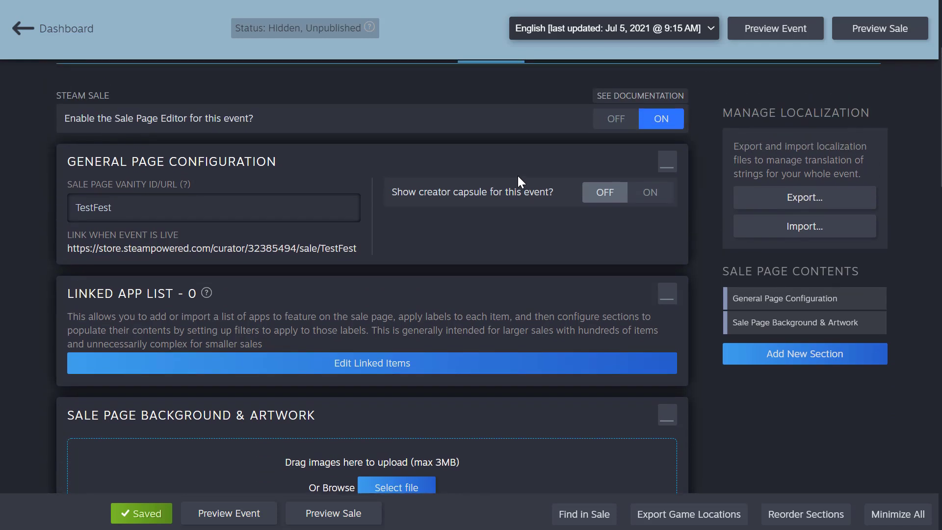
scroll(518, 181, down, 2)
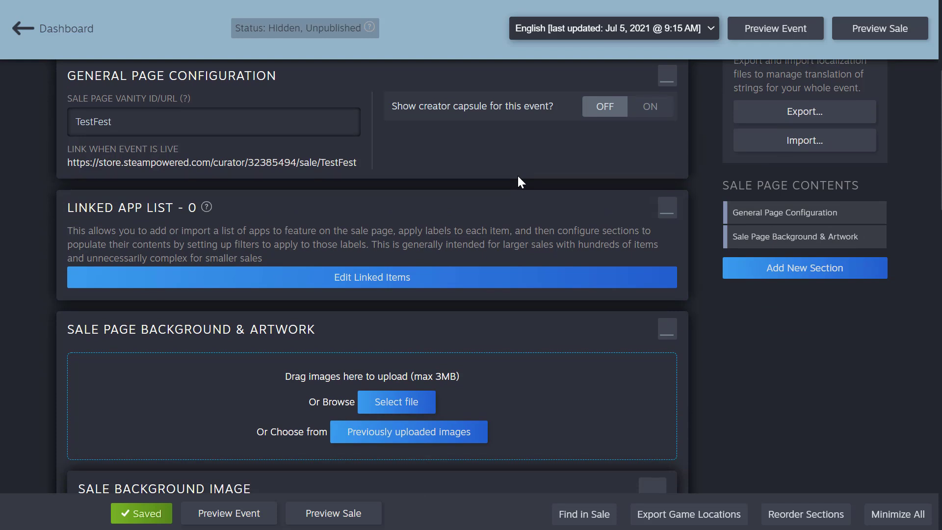
scroll(518, 177, up, 2)
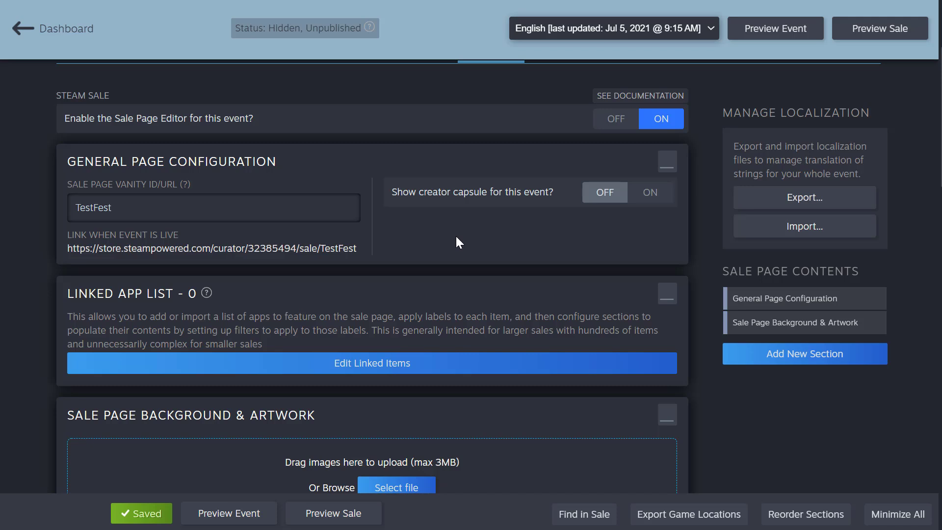
scroll(457, 241, down, 3)
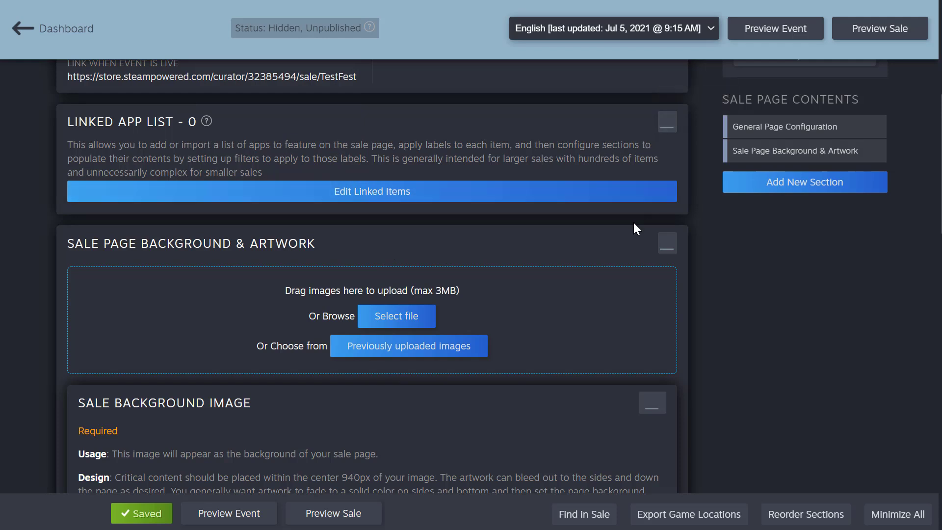
scroll(636, 227, down, 4)
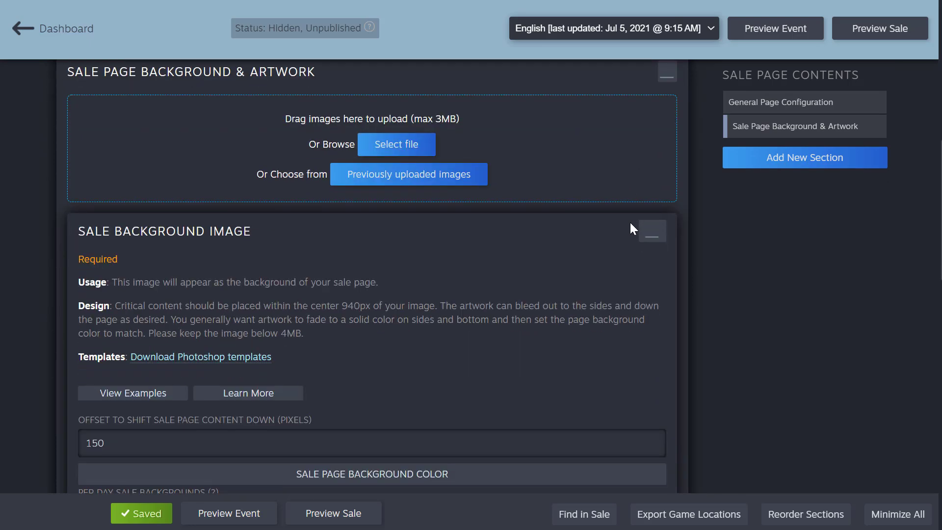
scroll(539, 249, down, 2)
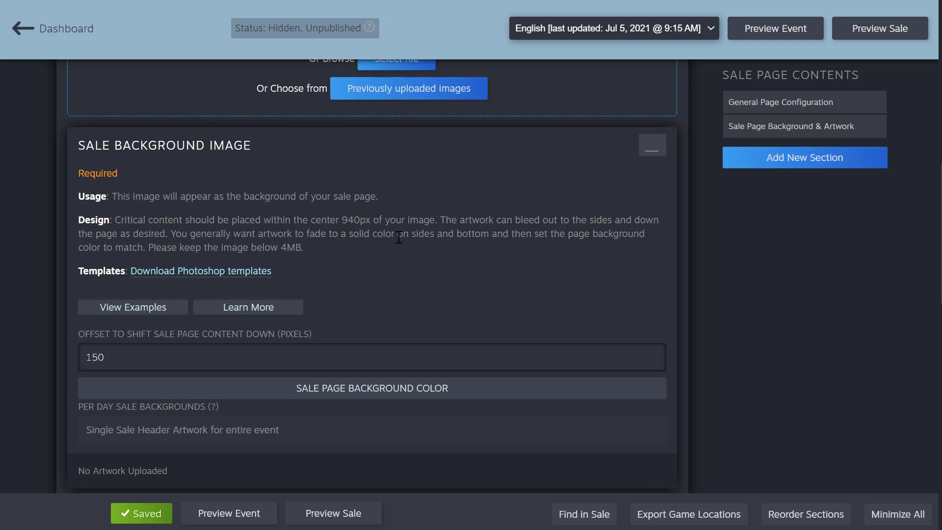
scroll(426, 252, up, 2)
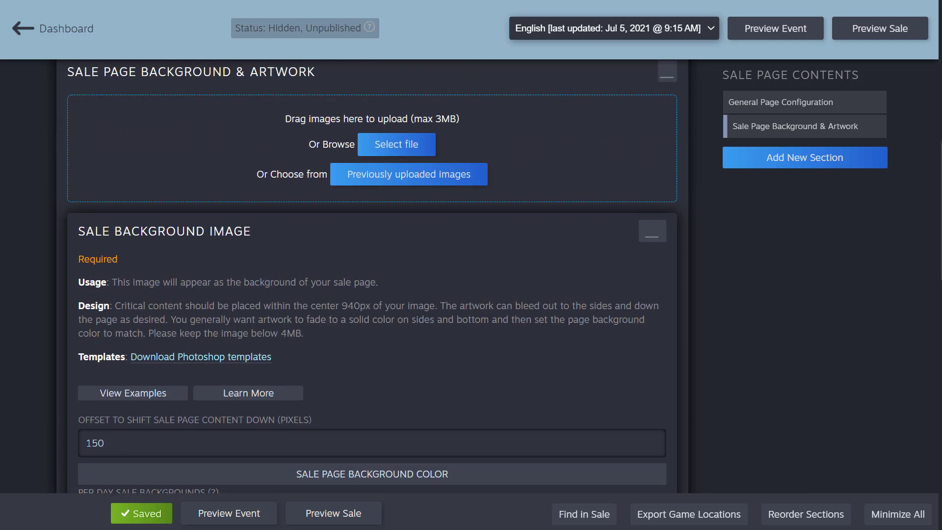
Upload the Next Fest artwork as the English sale background image and clear the upload queue
drag(682, 73, 568, 133)
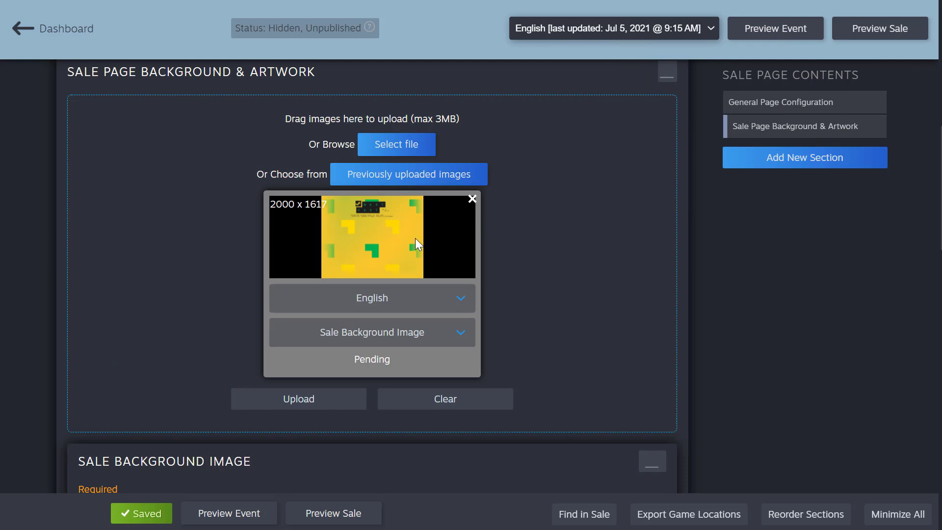
click(342, 407)
click(445, 400)
scroll(448, 391, down, 7)
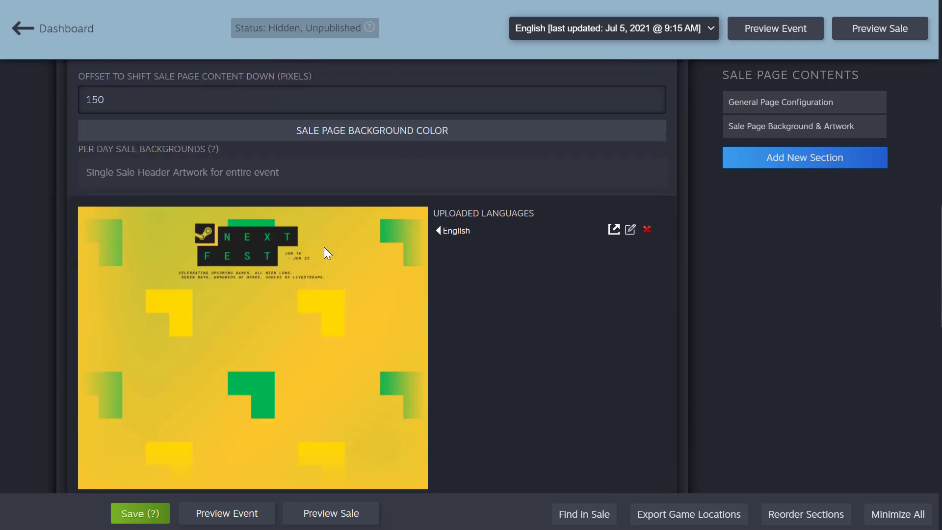
Preview the sale page with the uploaded background image, and return to editing the event
scroll(355, 329, up, 4)
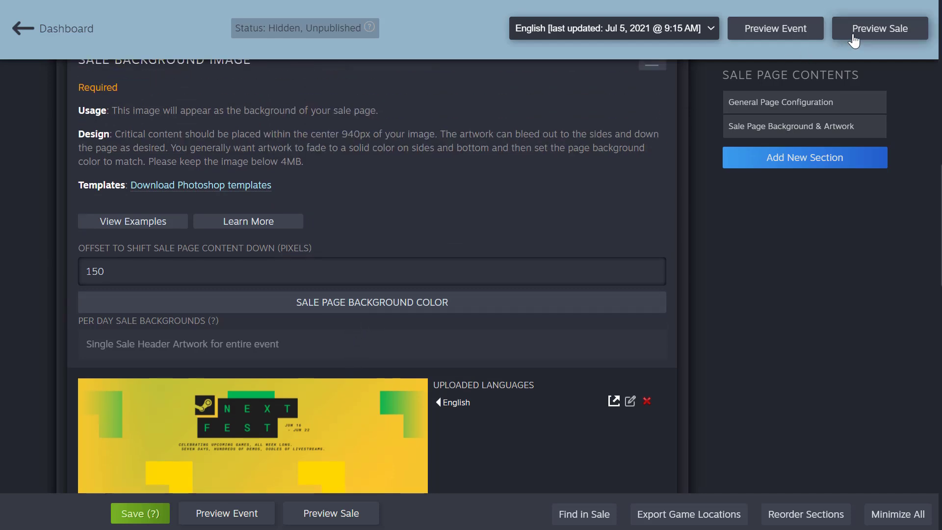
click(885, 36)
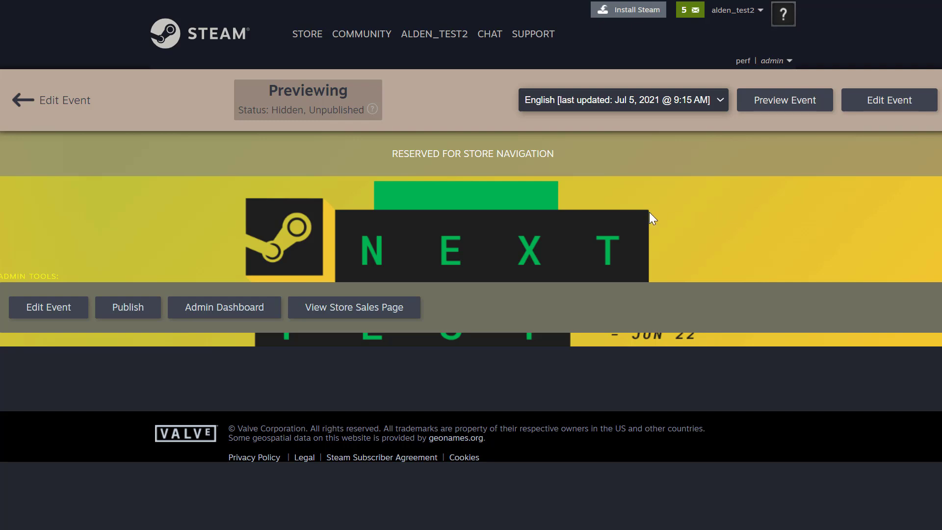
click(71, 105)
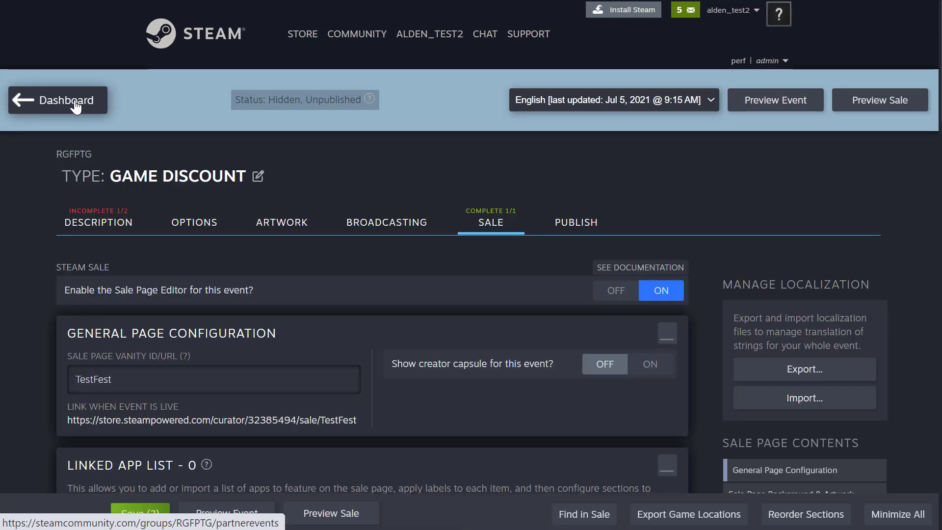
Set the offset that shifts the sale page content down to 350 pixels and save the event
scroll(298, 227, down, 13)
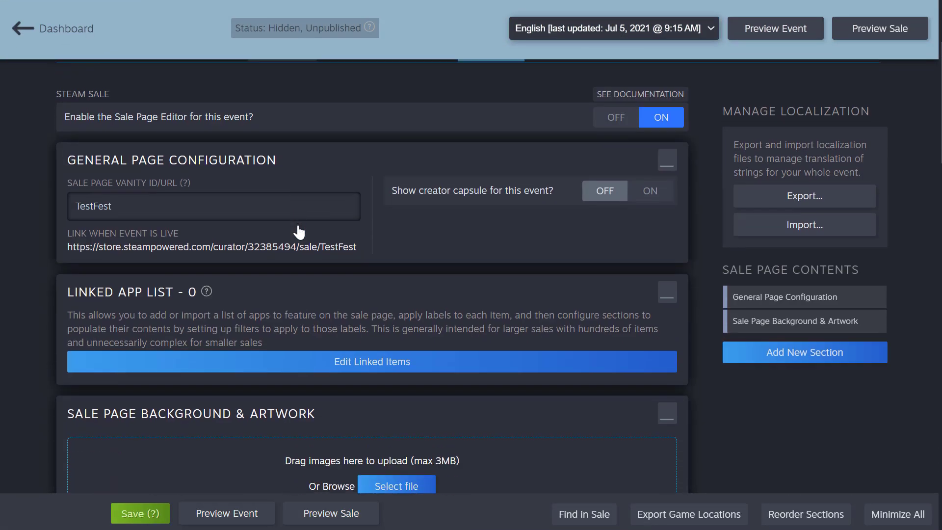
scroll(298, 225, down, 3)
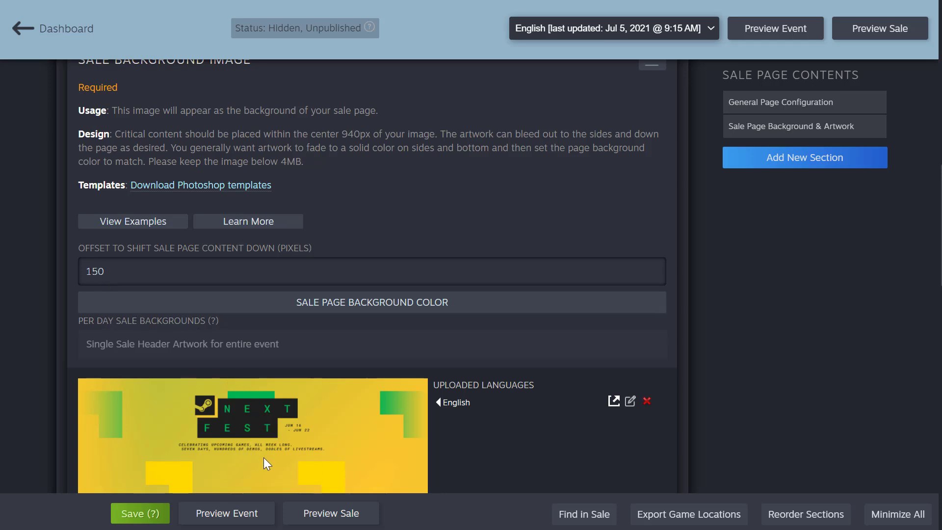
drag(92, 271, 85, 269)
text(33)
key(BackSpace)
click(131, 515)
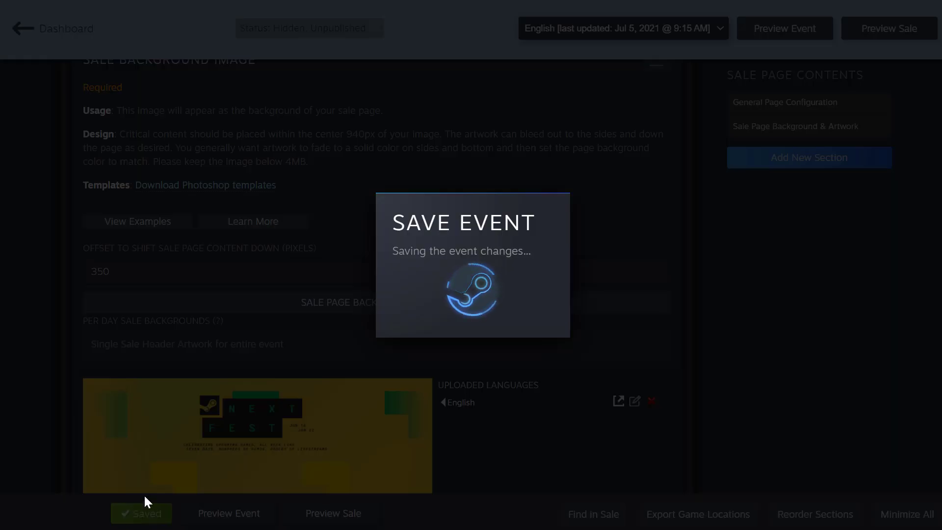
click(408, 311)
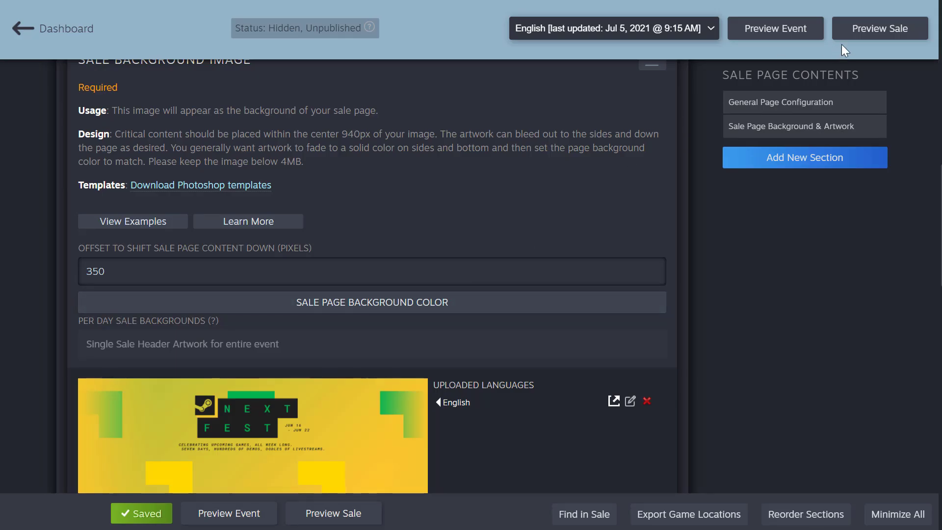
Preview the sale page with the 350-pixel content offset and go back to the event editor
click(883, 28)
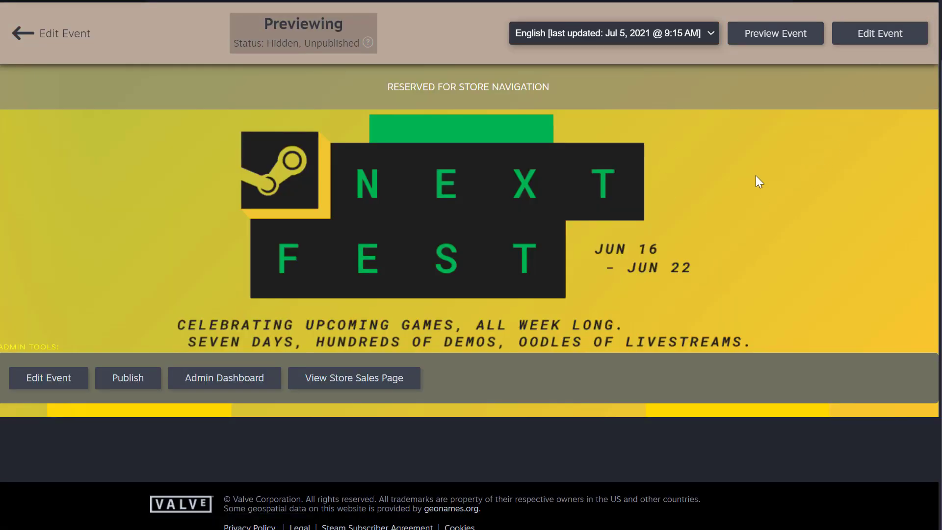
click(57, 43)
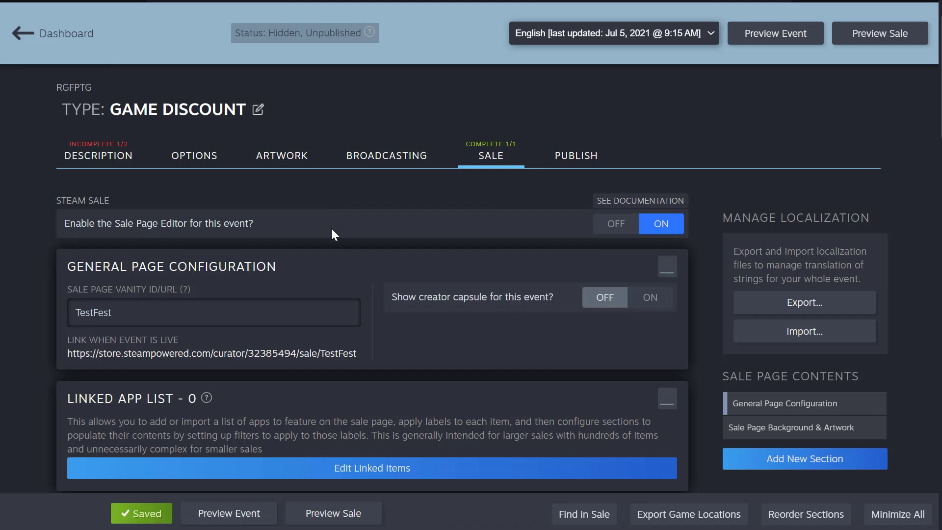
Add a first new section to the sale page contents
scroll(332, 231, down, 15)
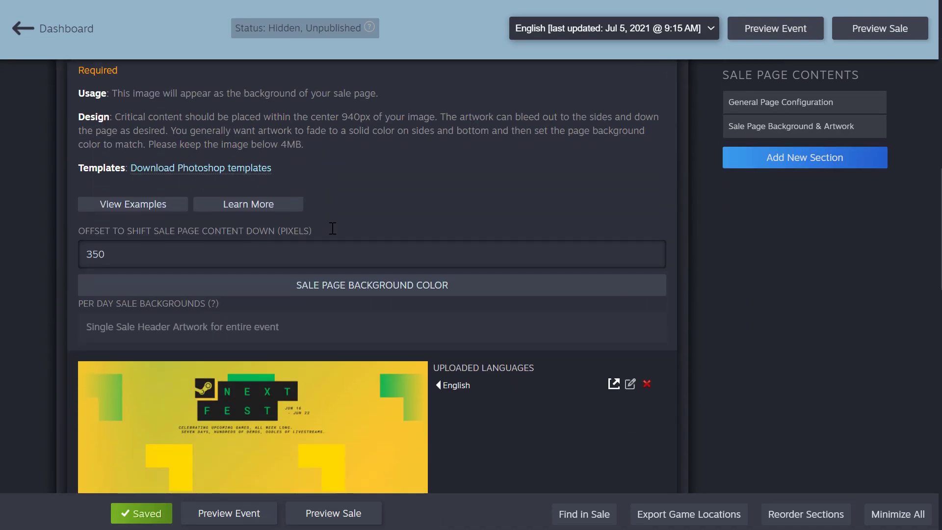
scroll(333, 228, down, 15)
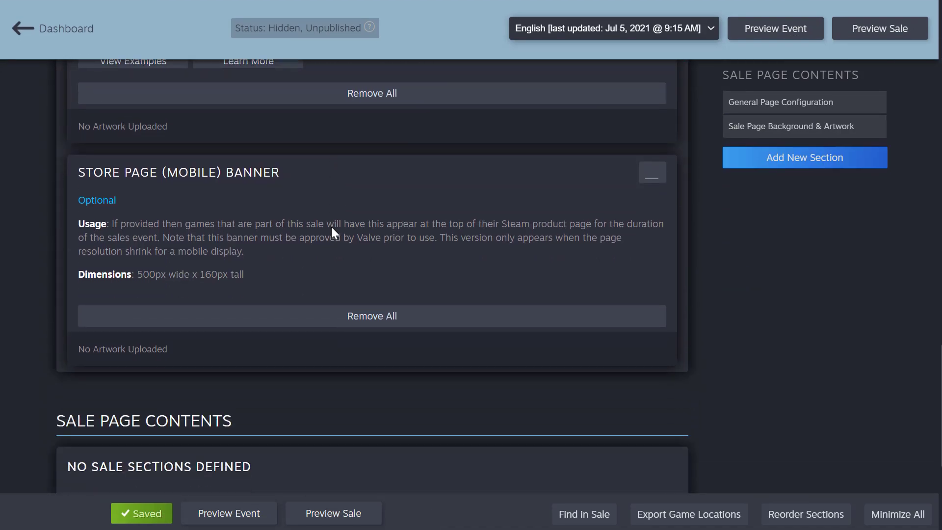
scroll(332, 232, down, 3)
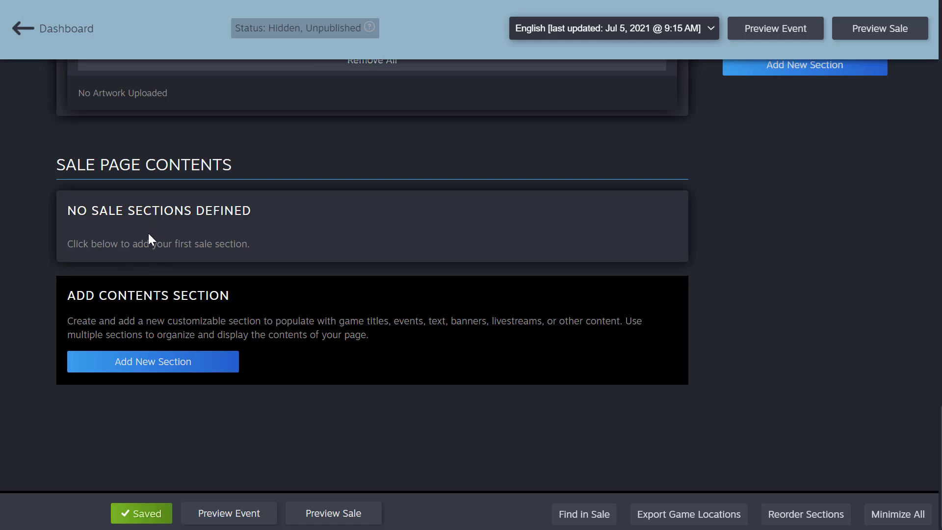
click(154, 369)
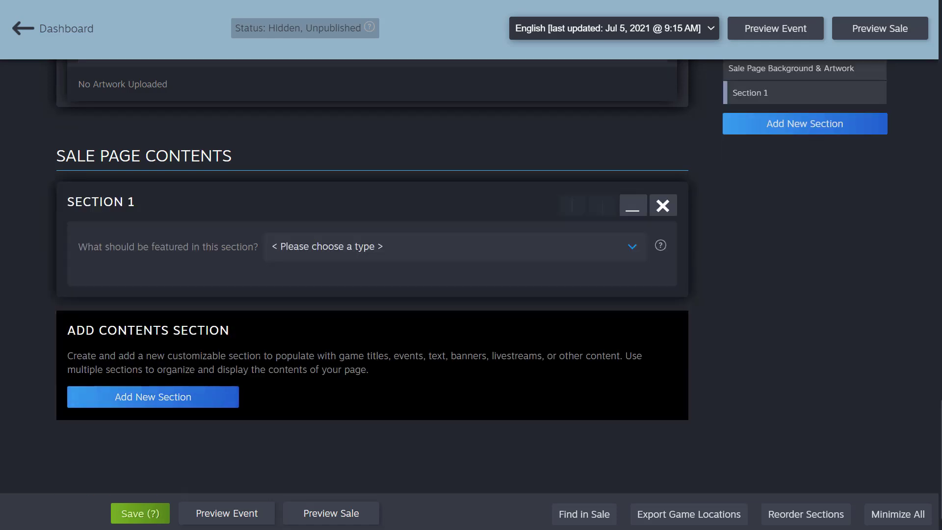
Review the available section types and set the first section to feature Apps and Bundles
click(408, 258)
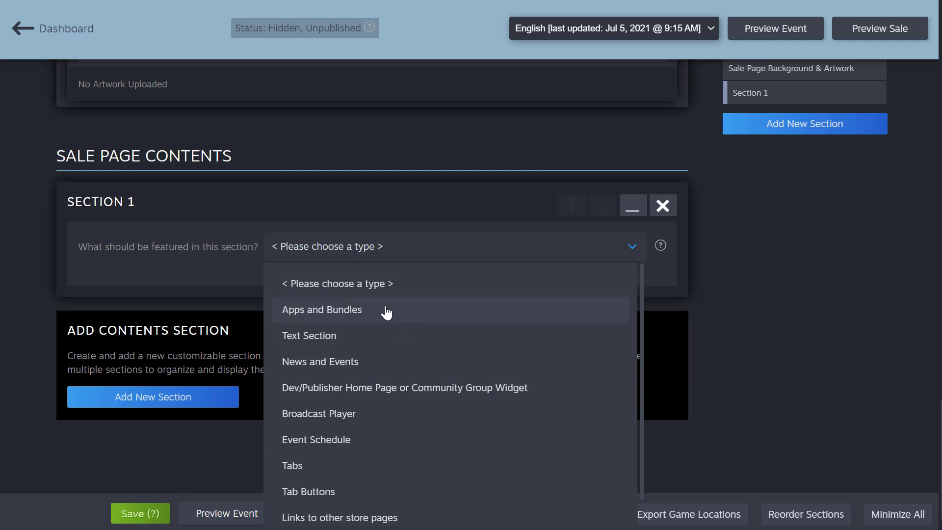
mouse_move(402, 320)
mouse_move(352, 343)
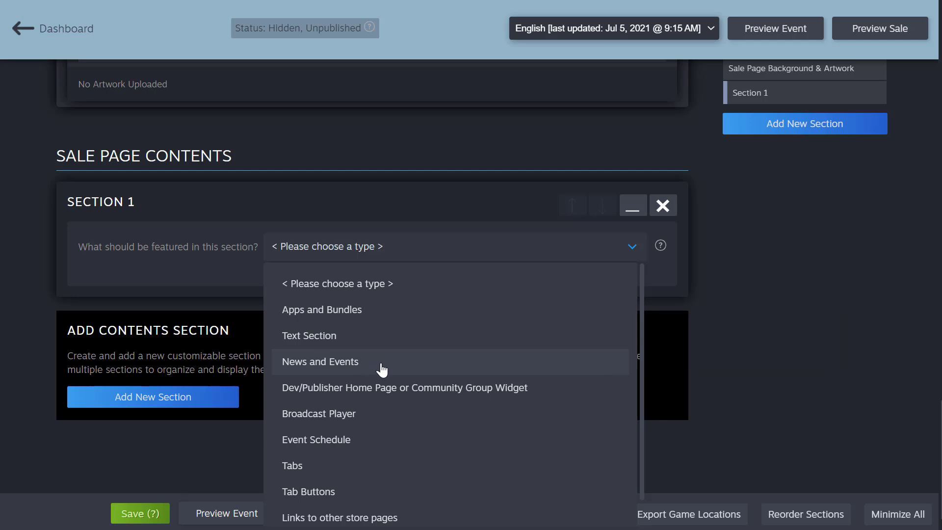
mouse_move(377, 369)
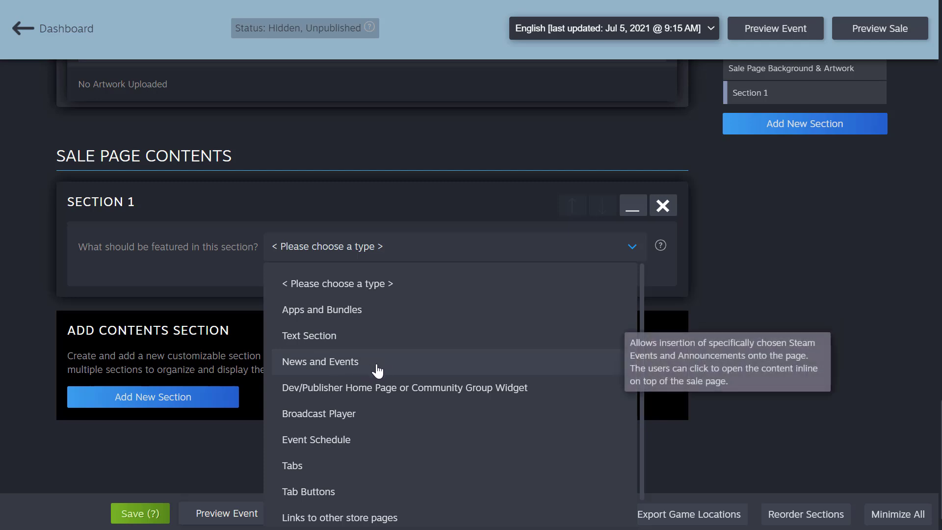
mouse_move(385, 391)
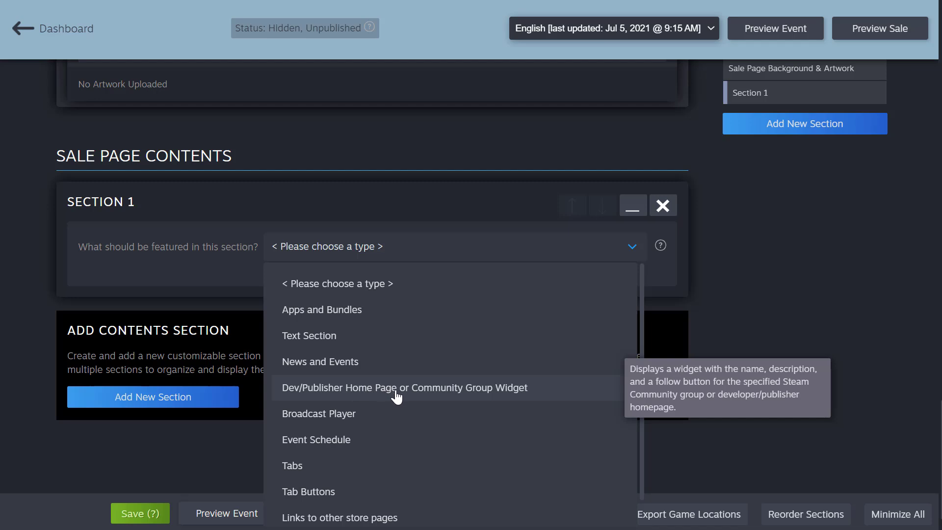
mouse_move(373, 421)
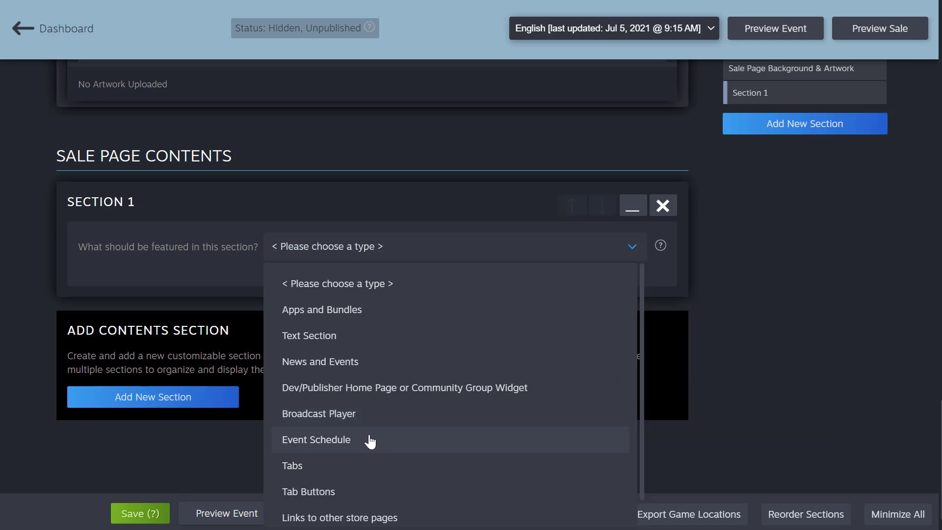
mouse_move(375, 447)
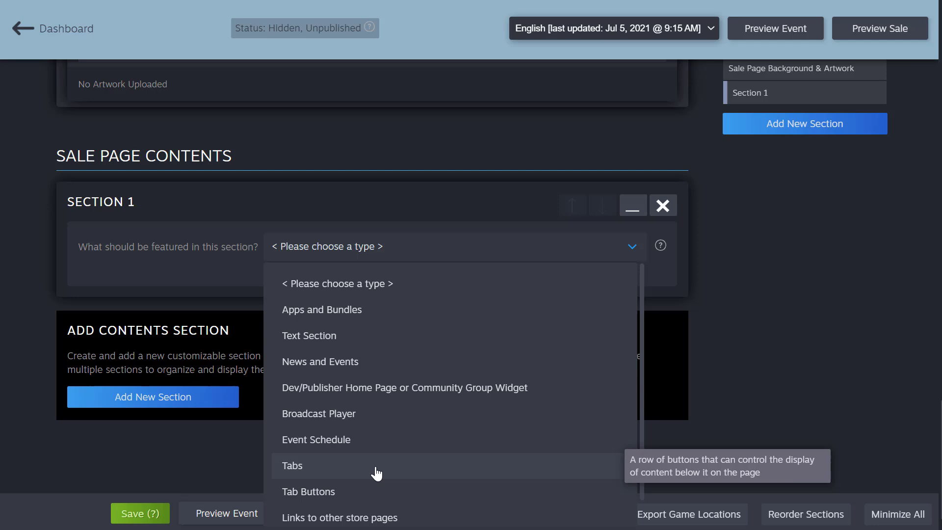
scroll(376, 473, down, 1)
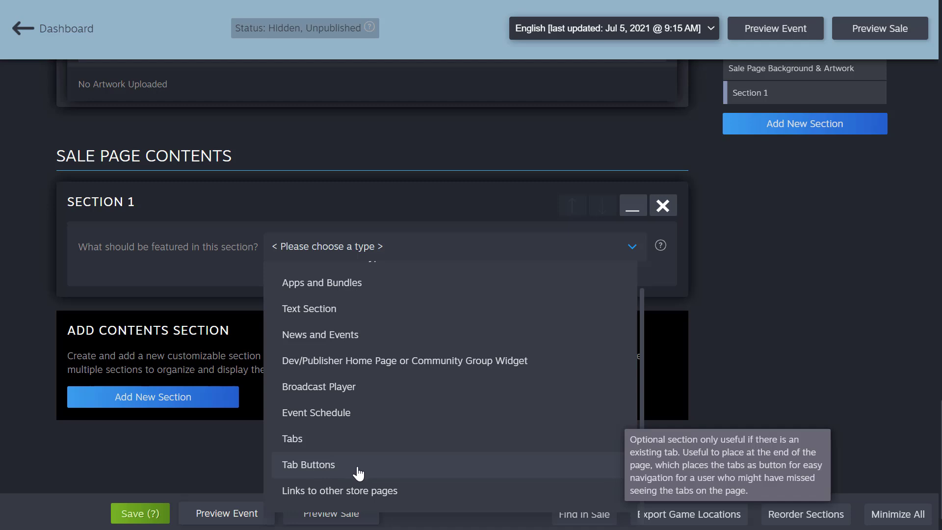
mouse_move(329, 445)
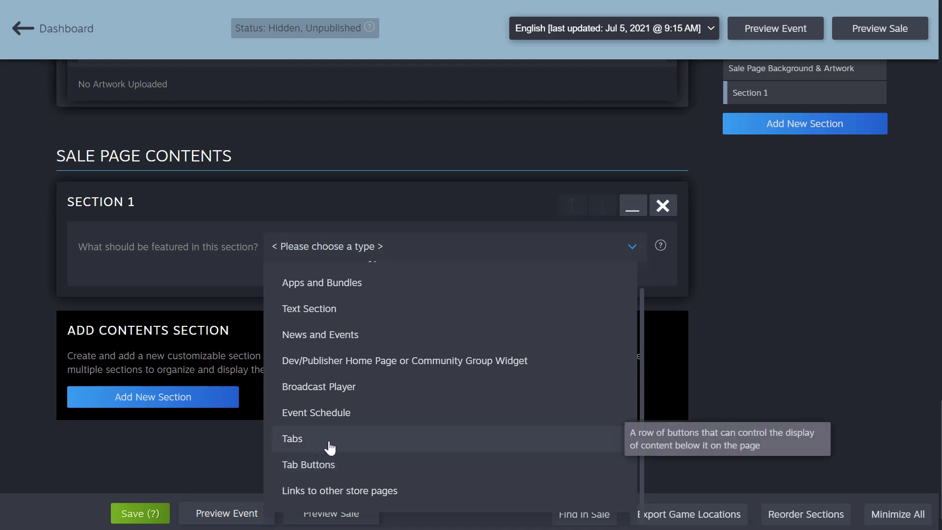
mouse_move(326, 473)
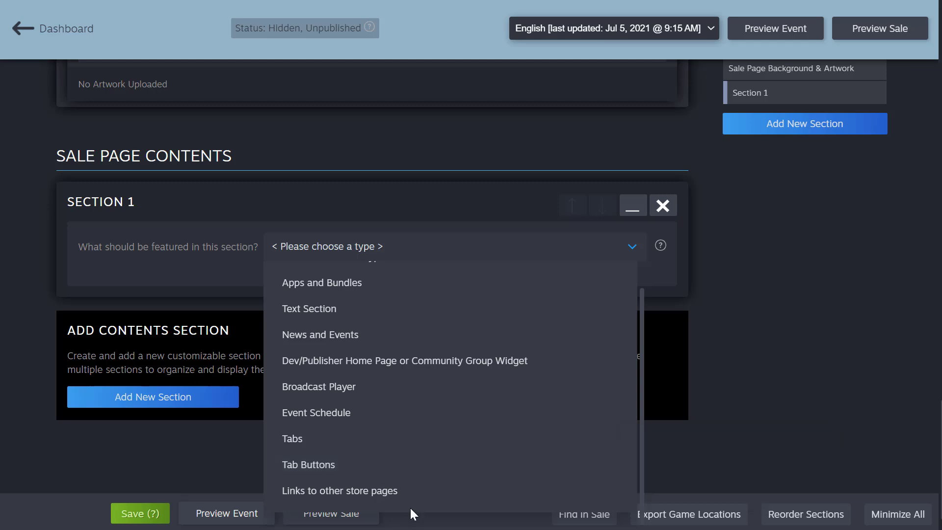
mouse_move(379, 498)
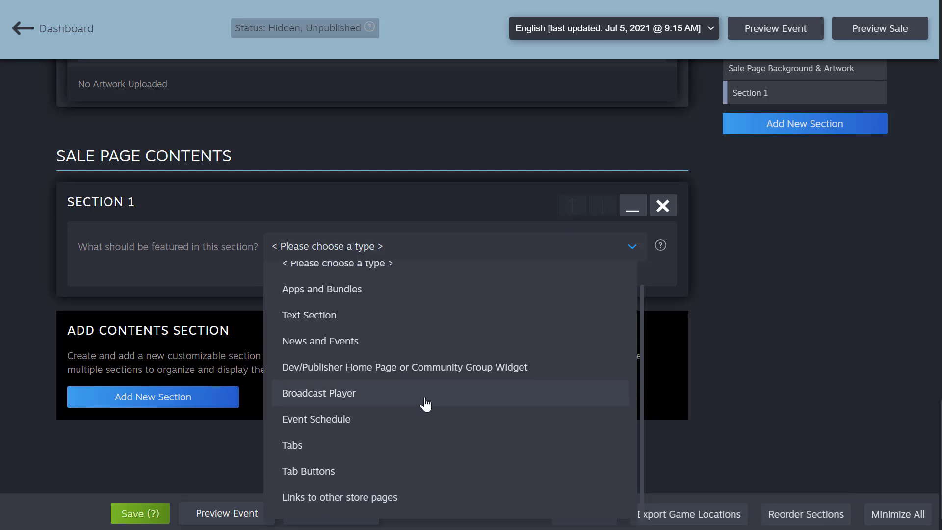
scroll(422, 392, up, 1)
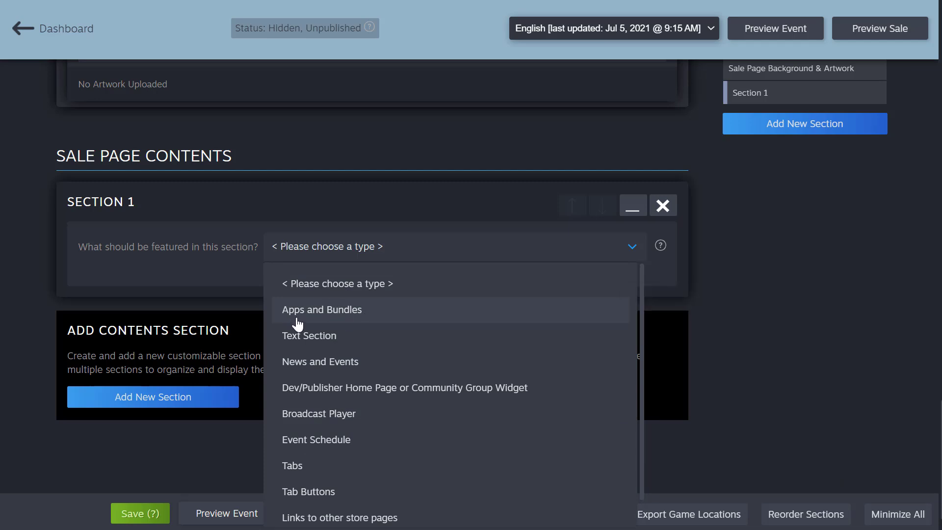
click(358, 318)
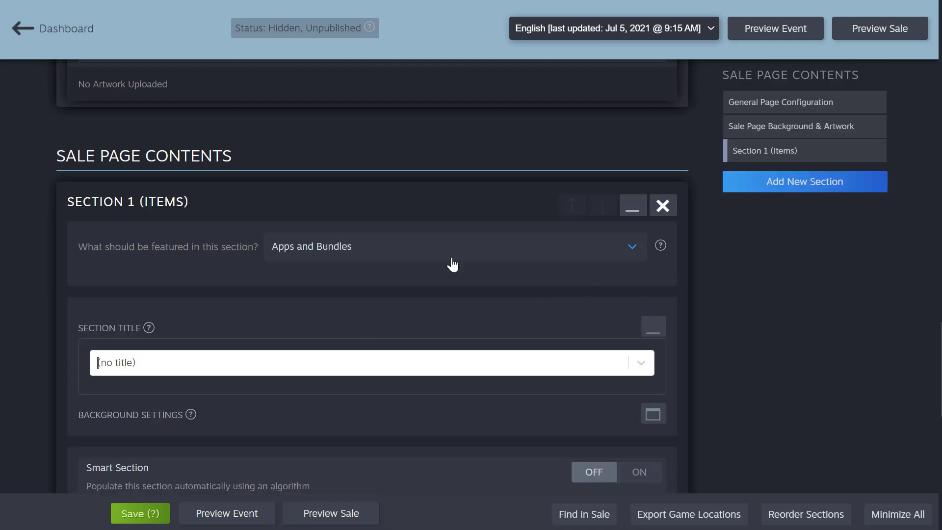
Give the Apps and Bundles section the custom title "Featured" and save the title
scroll(447, 261, down, 2)
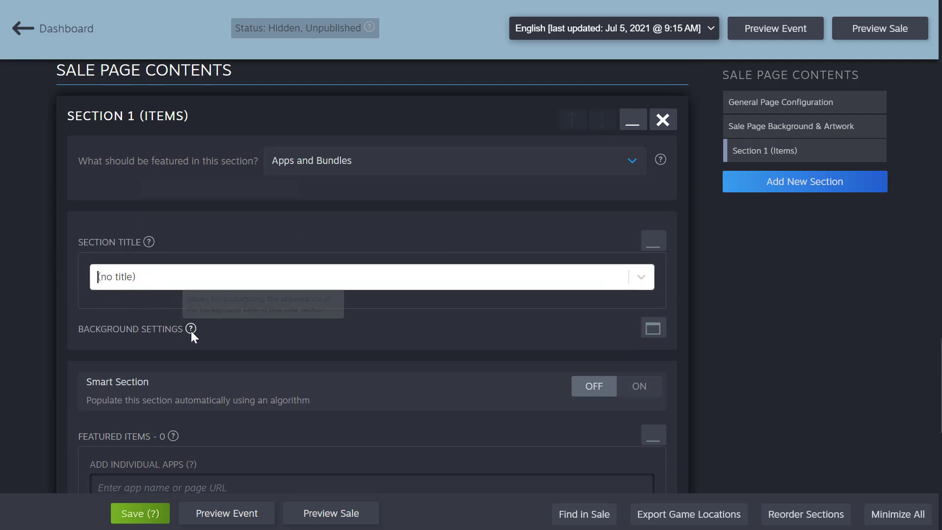
scroll(164, 332, down, 3)
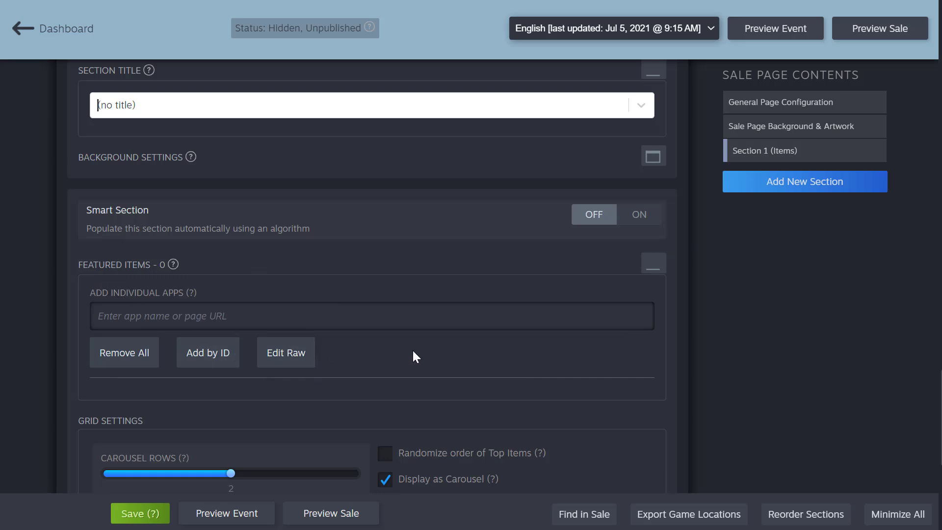
scroll(412, 349, down, 2)
scroll(413, 351, down, 1)
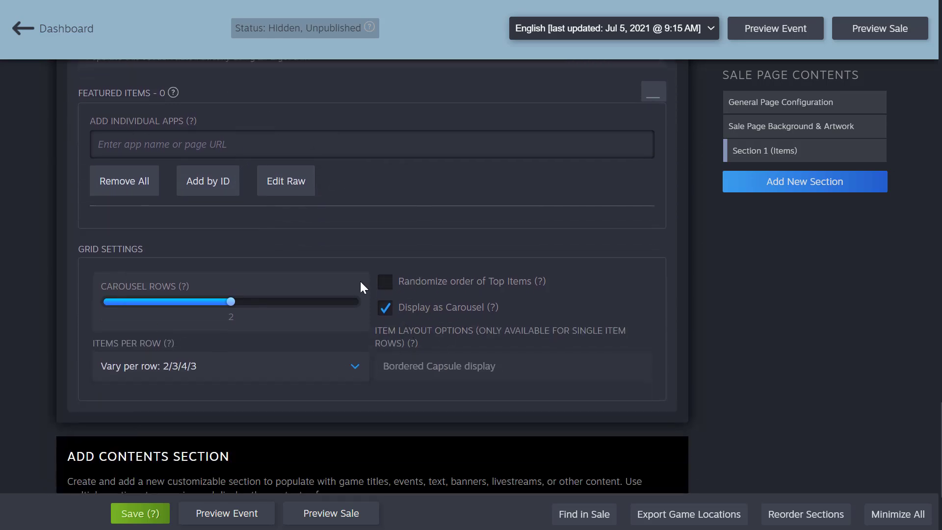
scroll(364, 382, up, 6)
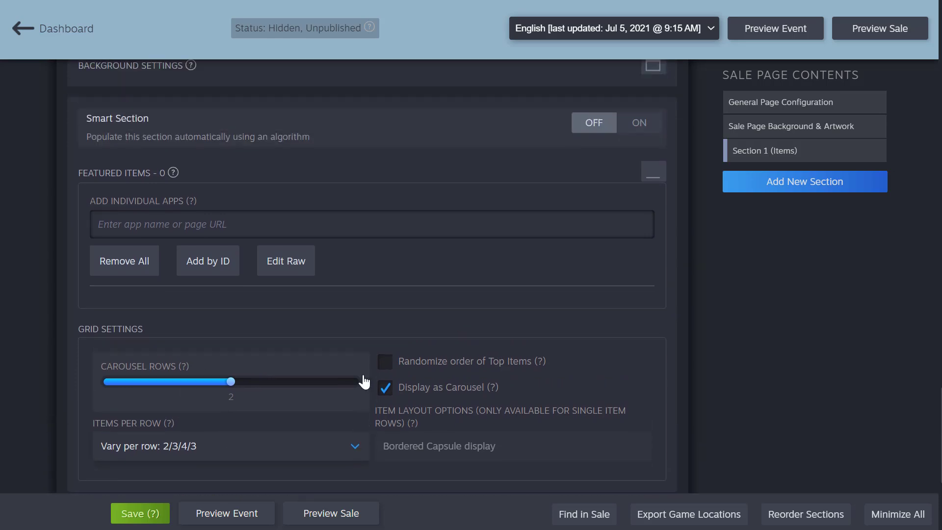
scroll(363, 376, down, 2)
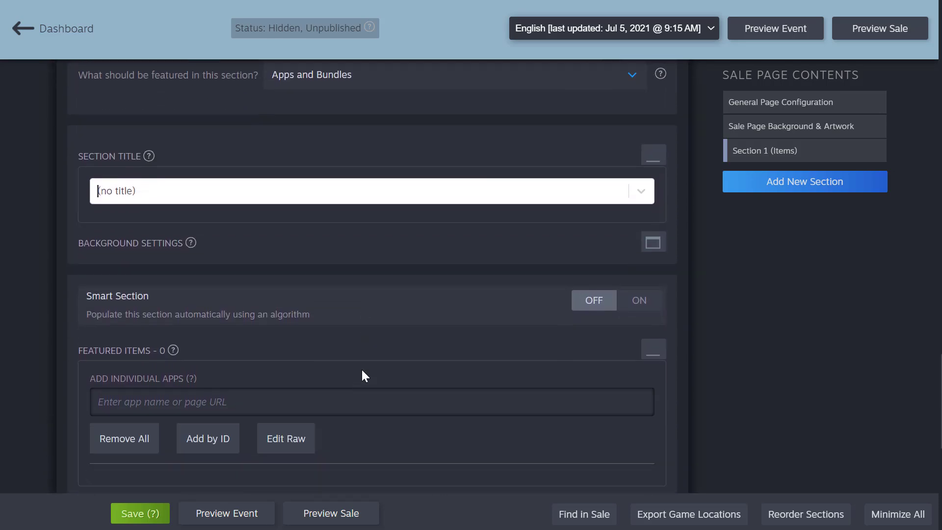
click(641, 192)
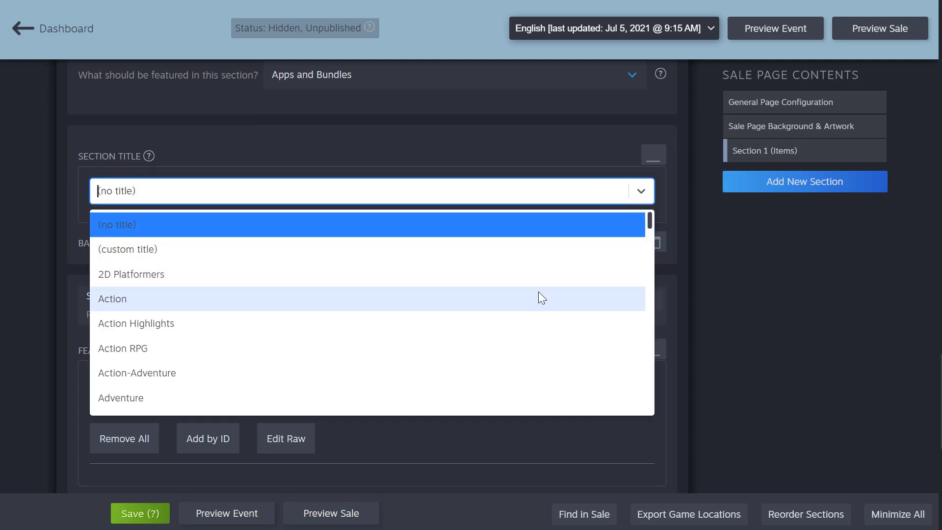
scroll(538, 292, down, 7)
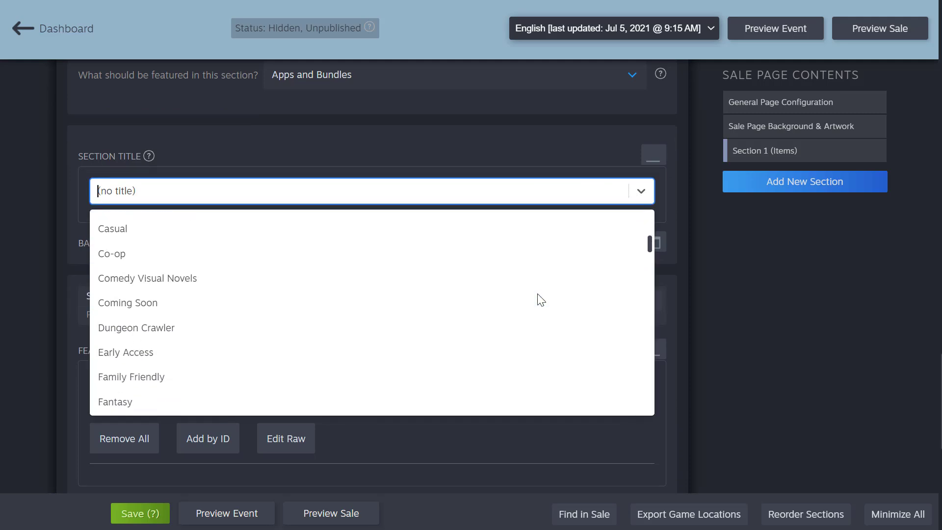
scroll(537, 297, up, 8)
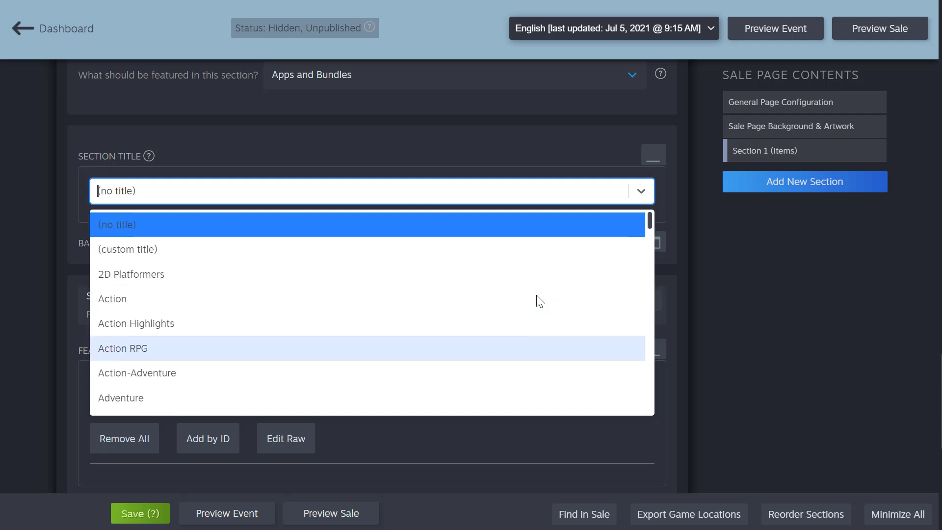
click(385, 246)
click(331, 263)
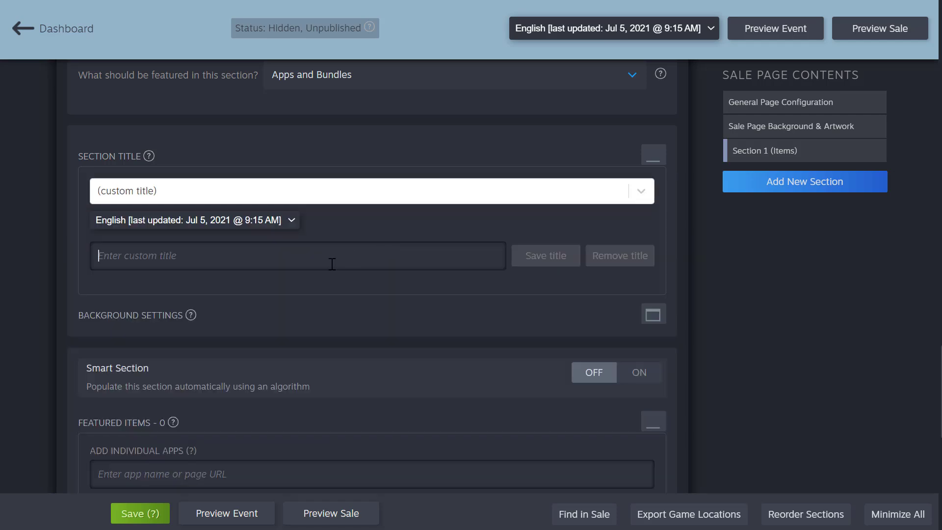
text(Featured)
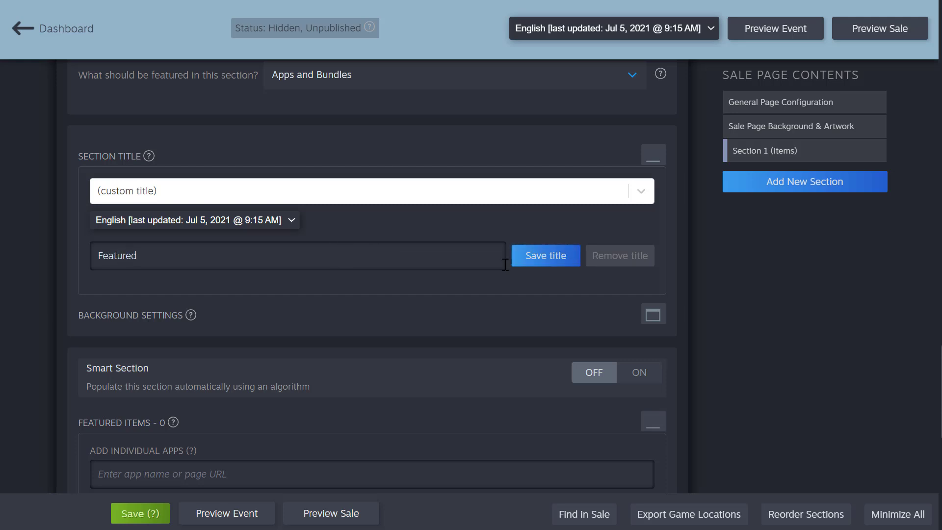
click(549, 263)
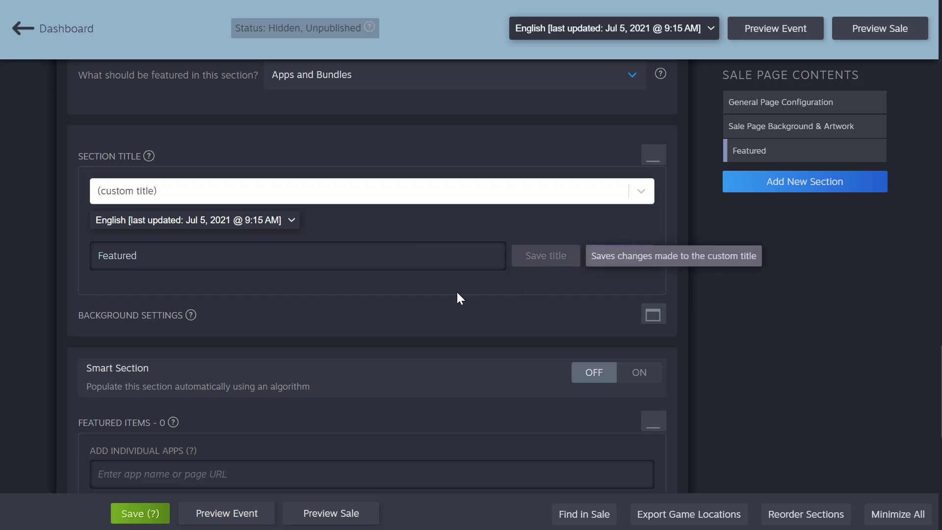
Examine the Featured section's background color and image settings, and collapse them again
scroll(458, 294, down, 2)
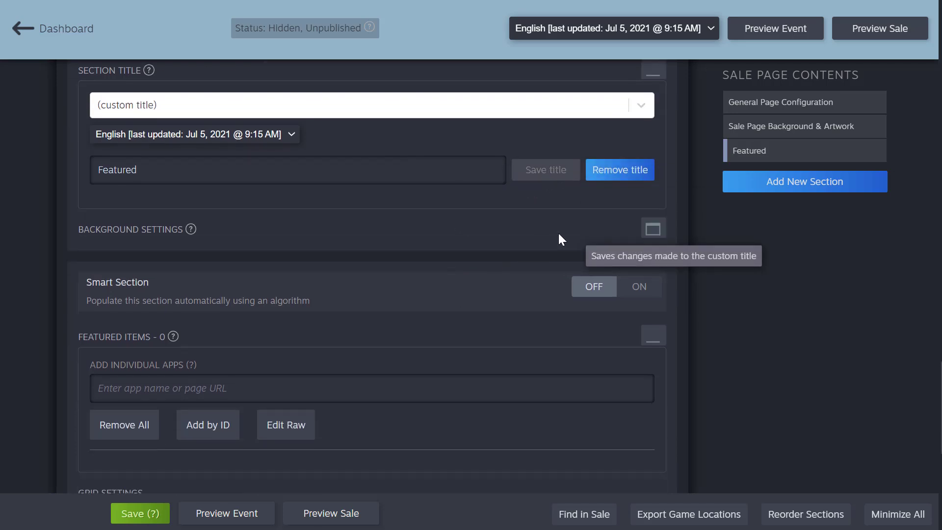
click(653, 231)
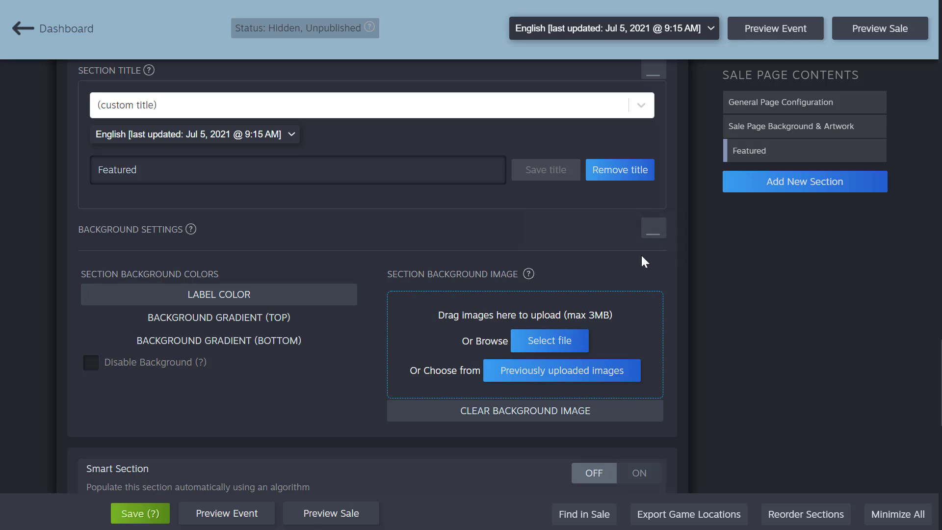
click(654, 234)
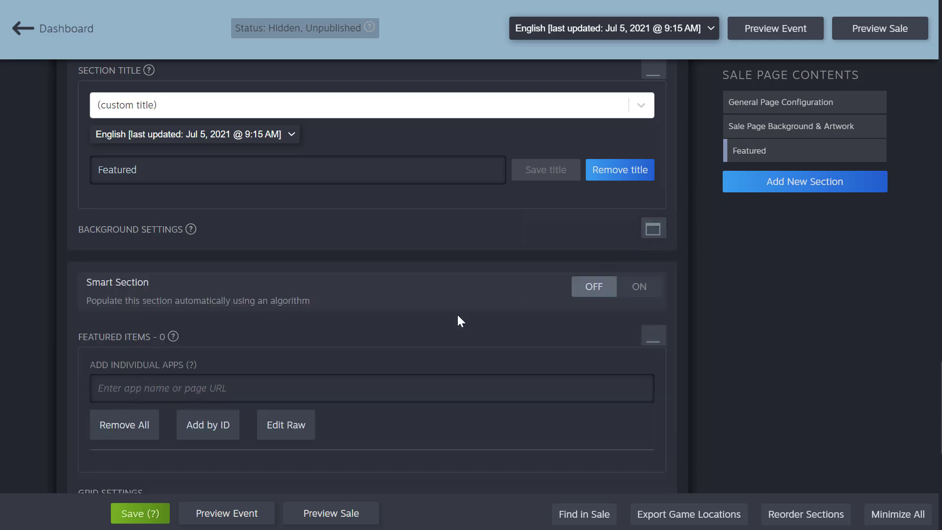
scroll(460, 314, down, 2)
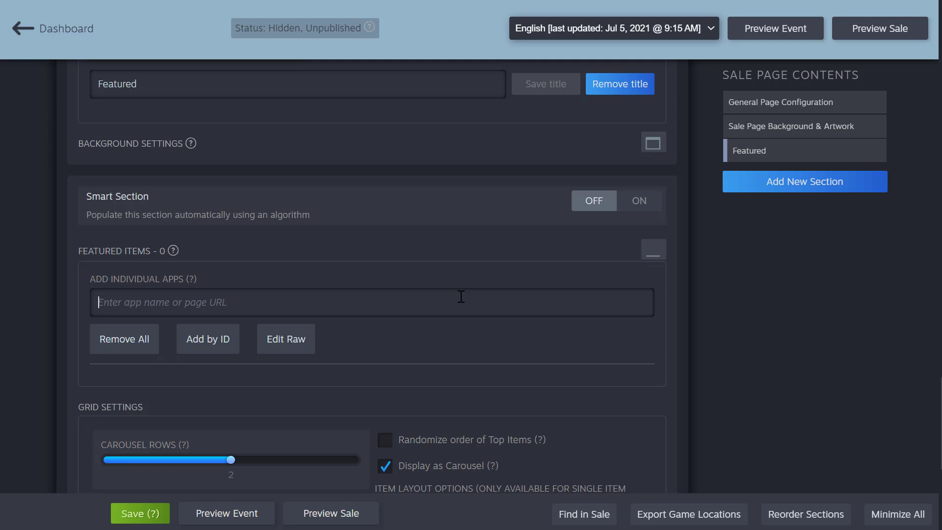
Check the language choices for the custom title by switching to German, and return to English
scroll(380, 216, up, 1)
scroll(382, 211, up, 1)
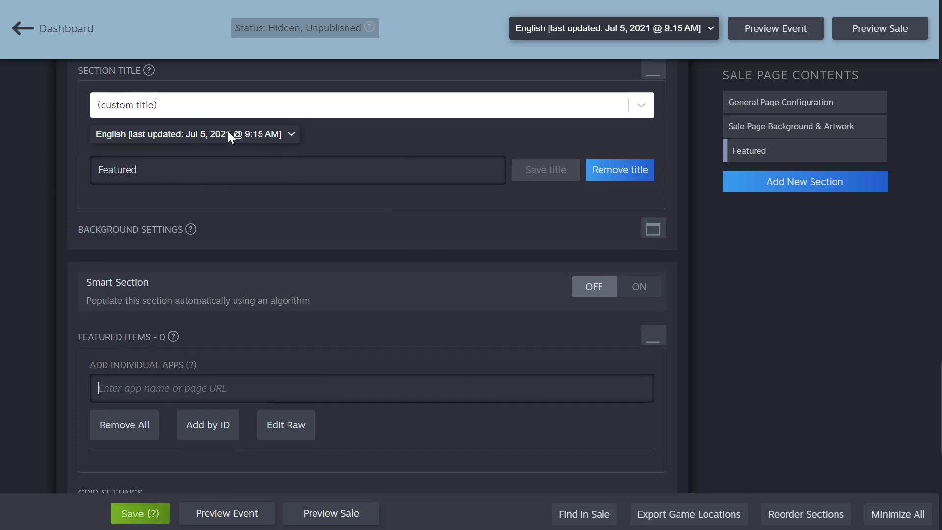
click(663, 28)
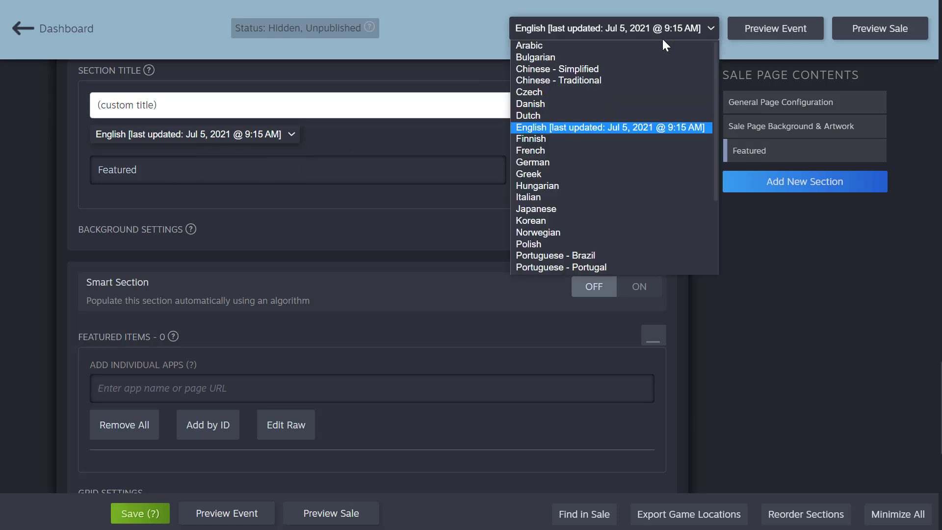
click(452, 42)
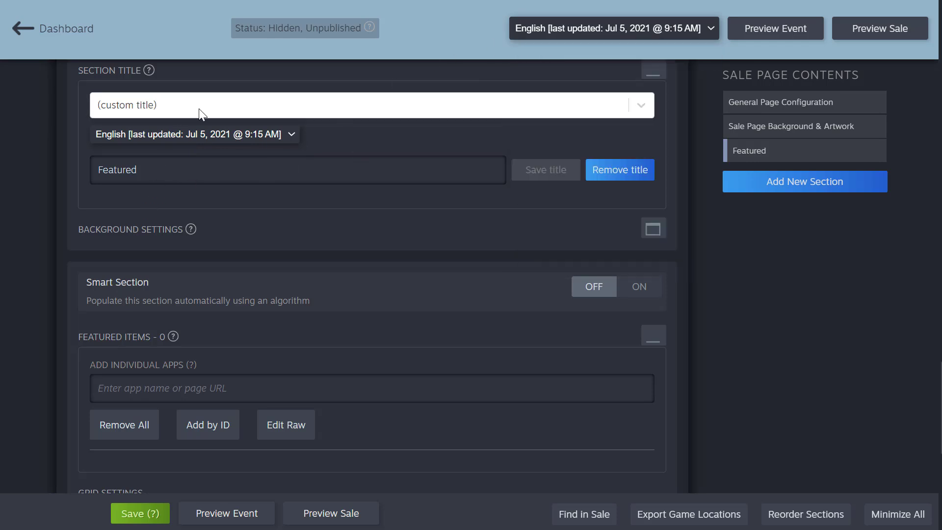
click(236, 133)
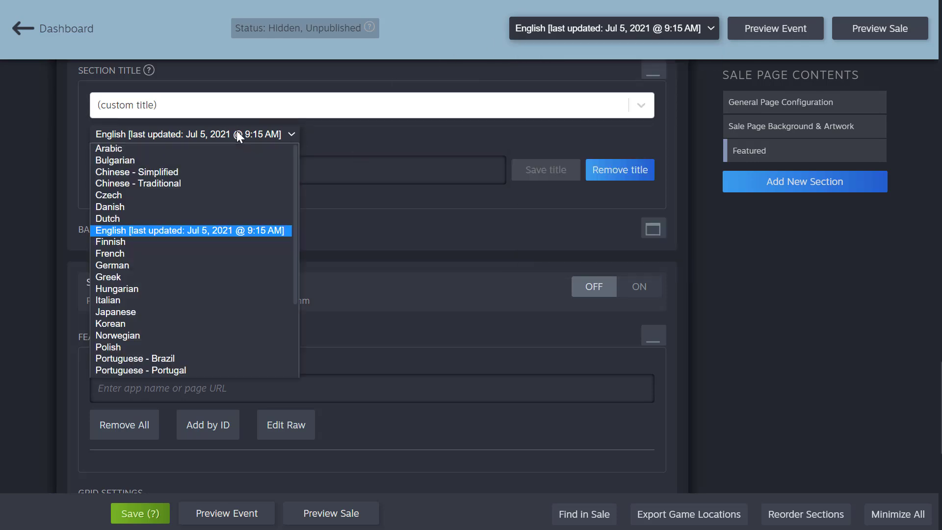
click(219, 262)
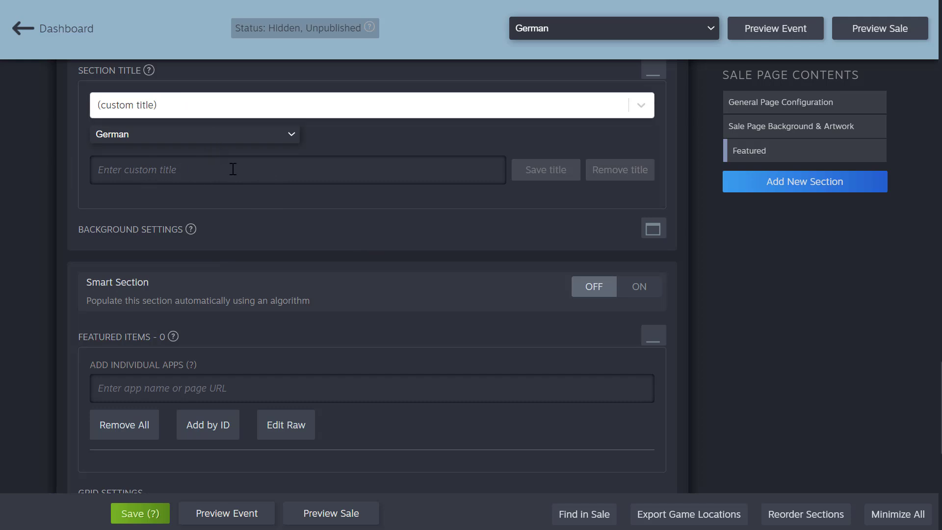
click(237, 134)
click(252, 229)
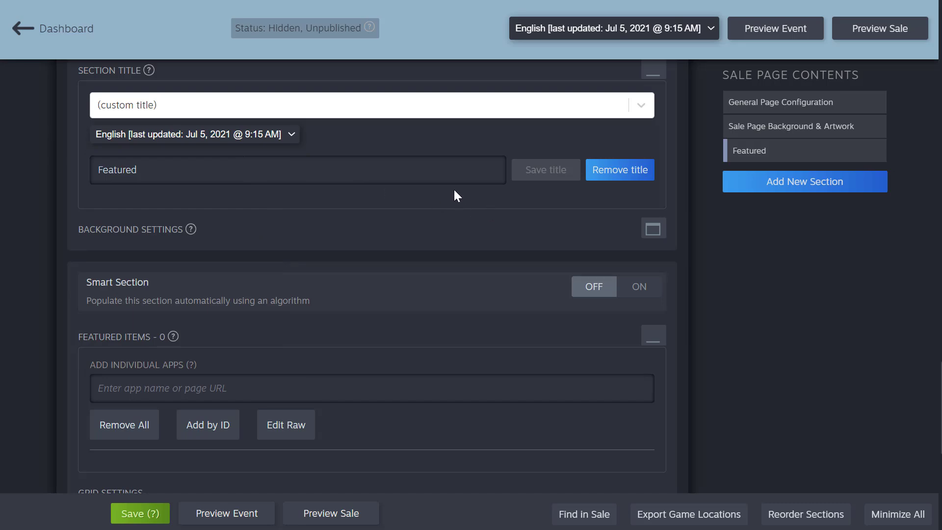
Go back to the localization export and import options at the start of the sale settings
scroll(461, 199, up, 10)
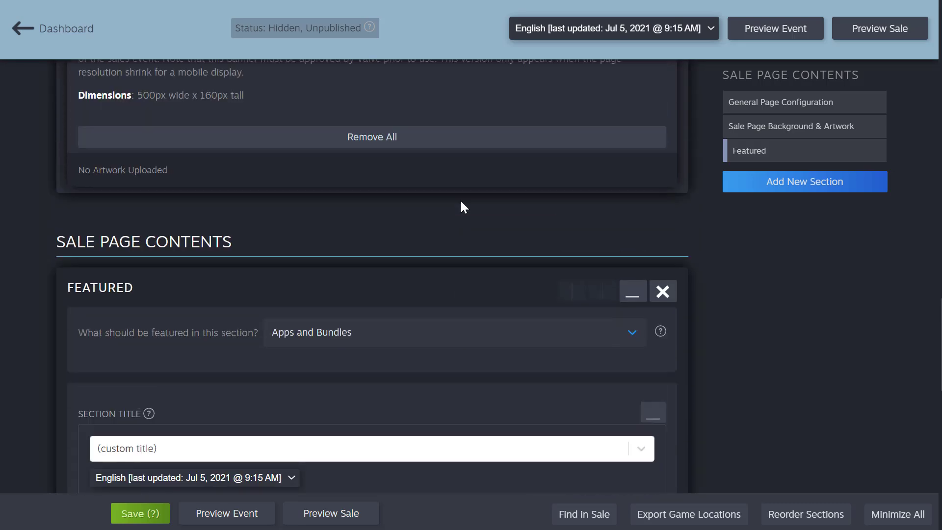
scroll(475, 210, up, 15)
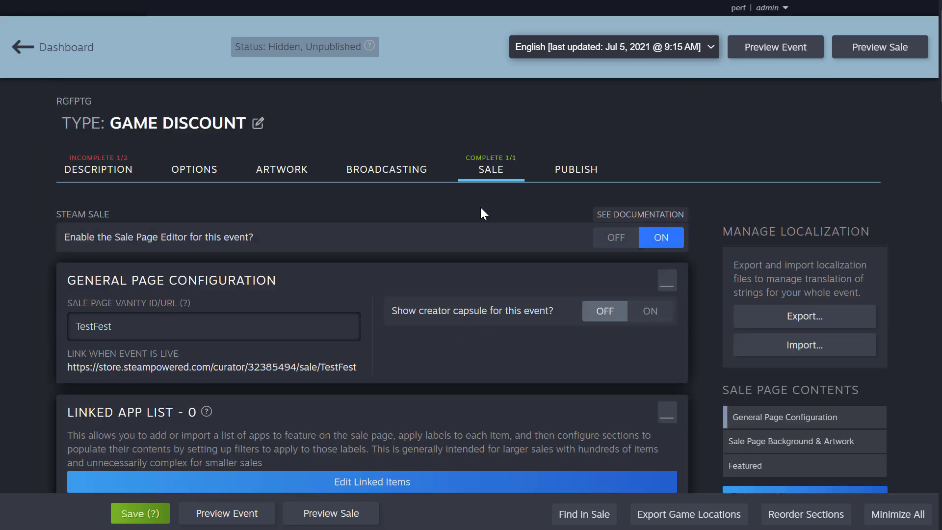
Remove the custom title from the Apps and Bundles section and choose the pre-localized title "Featured" instead
scroll(485, 216, down, 2)
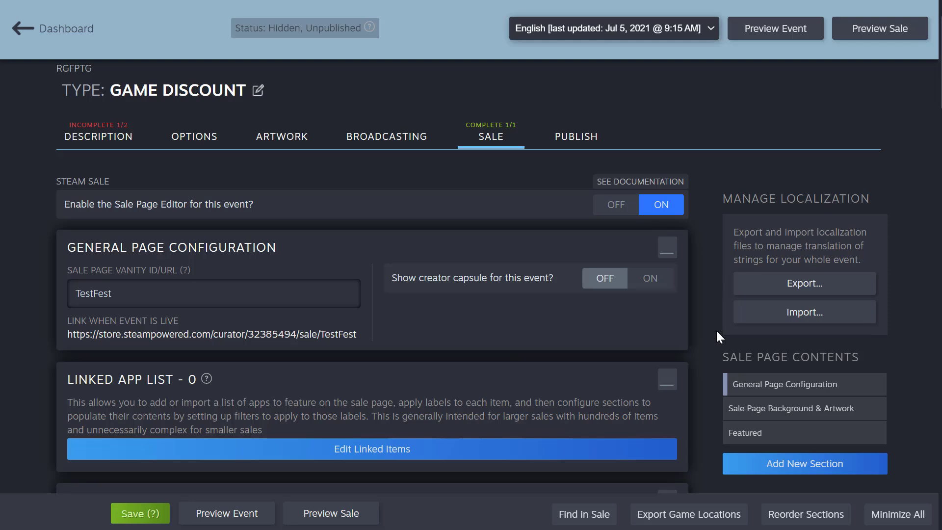
scroll(717, 330, down, 15)
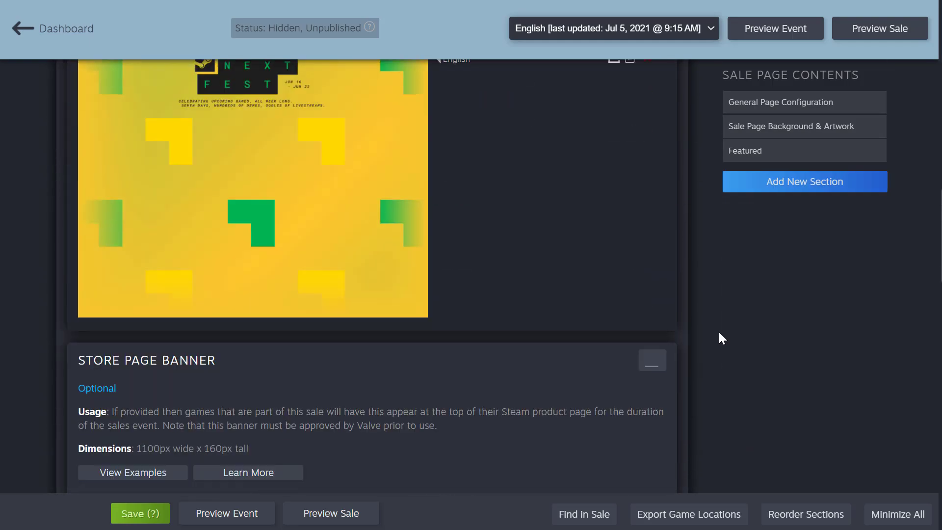
scroll(718, 331, down, 5)
scroll(717, 331, down, 8)
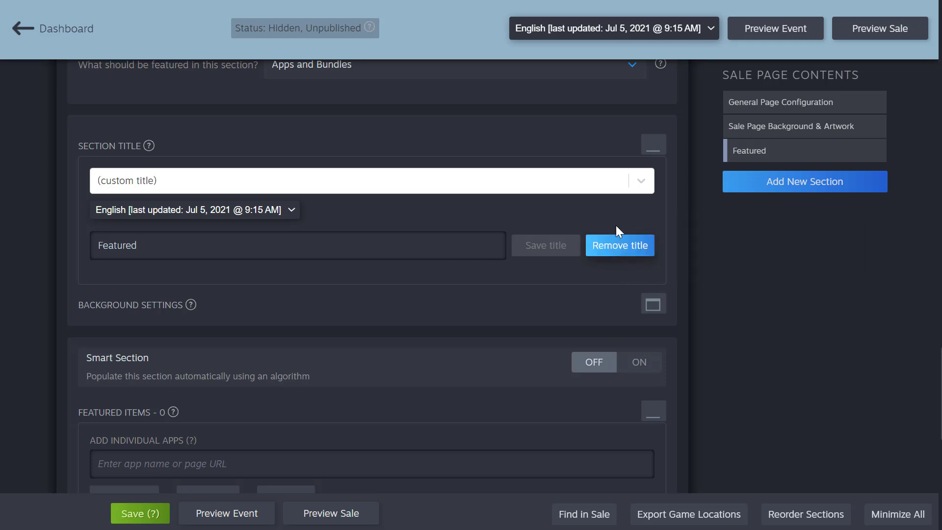
click(621, 246)
click(623, 184)
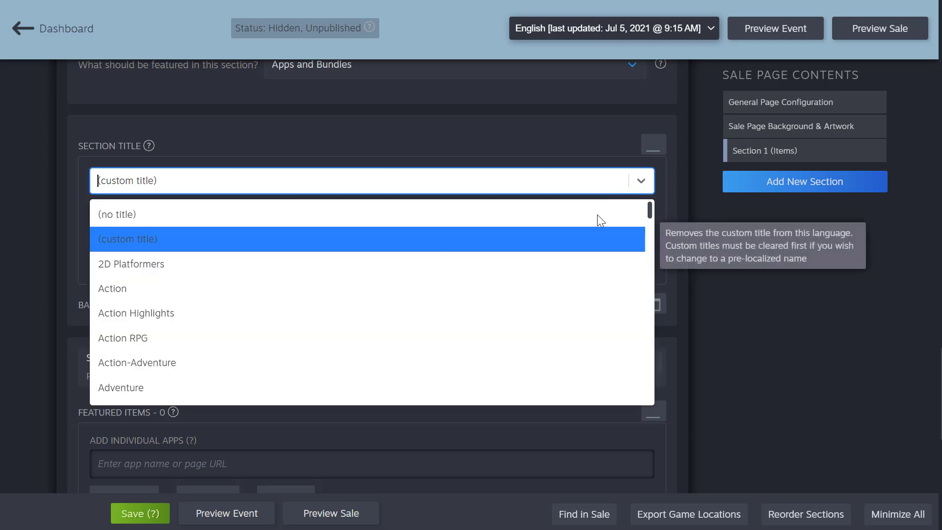
scroll(535, 296, down, 2)
text(fe)
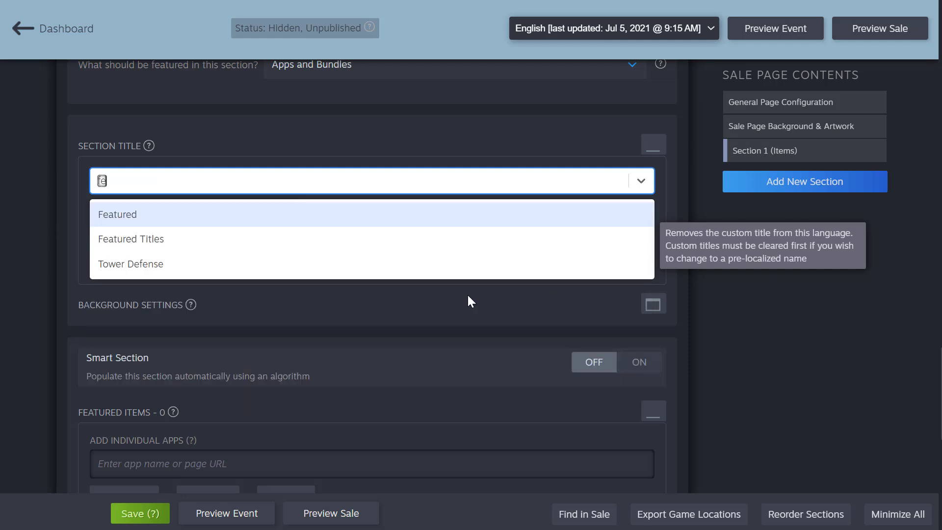
click(228, 214)
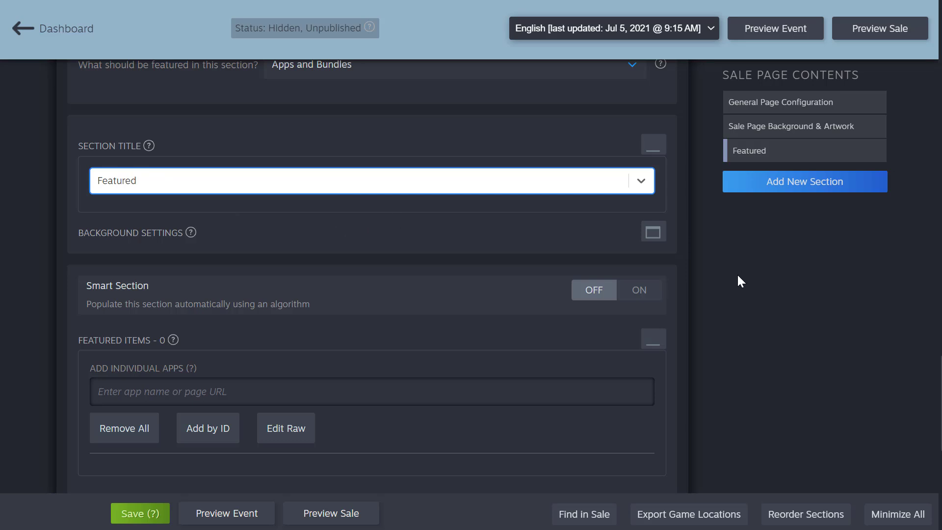
Review the sale page background and artwork settings, and go back to the Featured section
scroll(741, 281, down, 2)
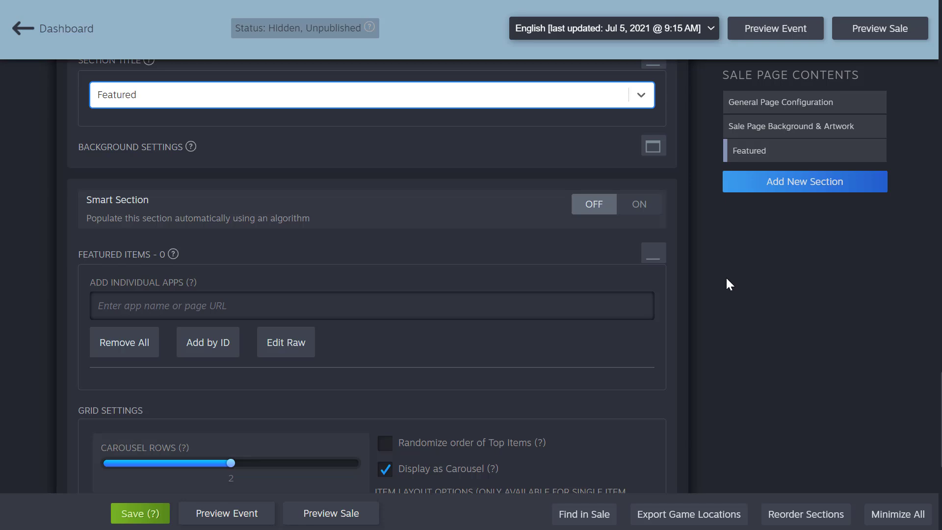
scroll(708, 293, up, 20)
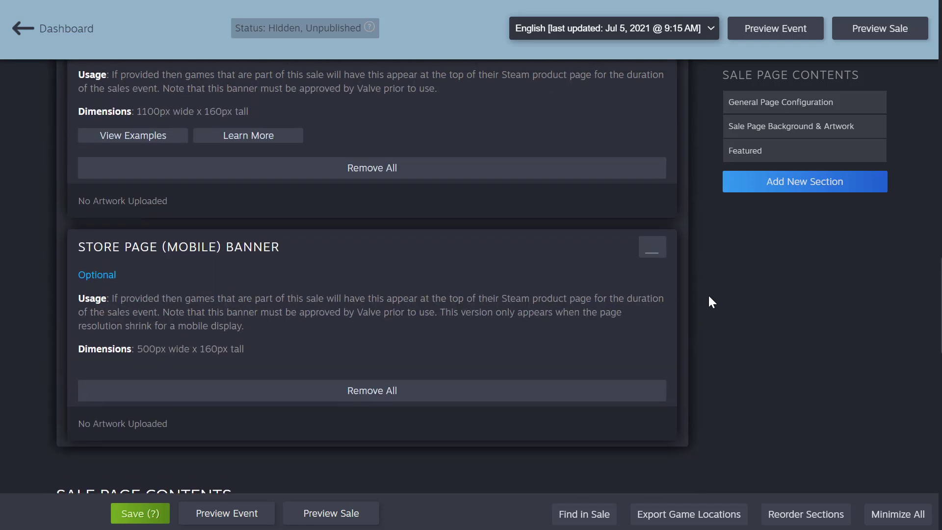
scroll(709, 297, up, 5)
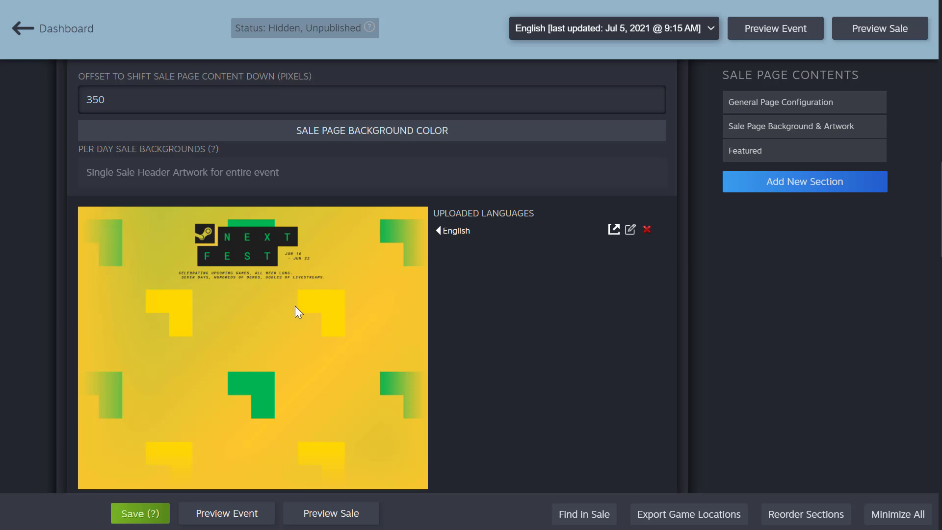
scroll(351, 273, up, 5)
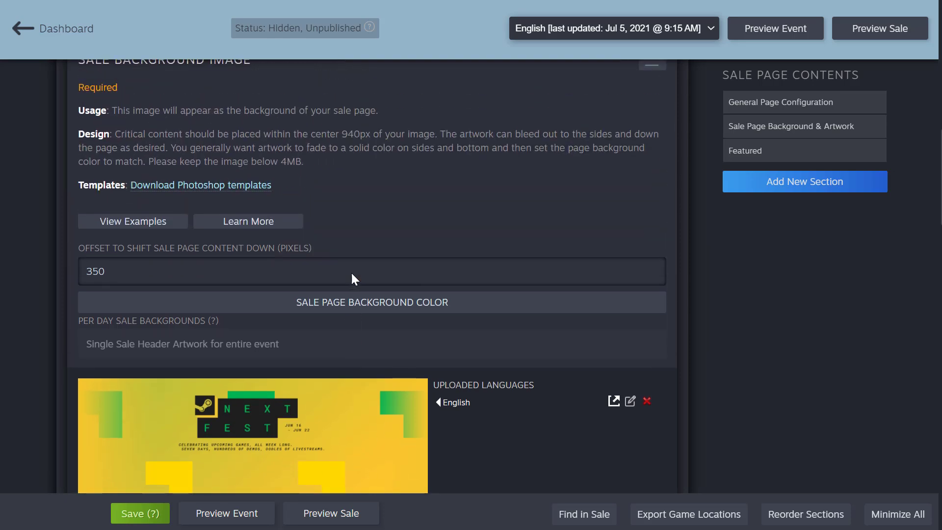
scroll(353, 256, up, 2)
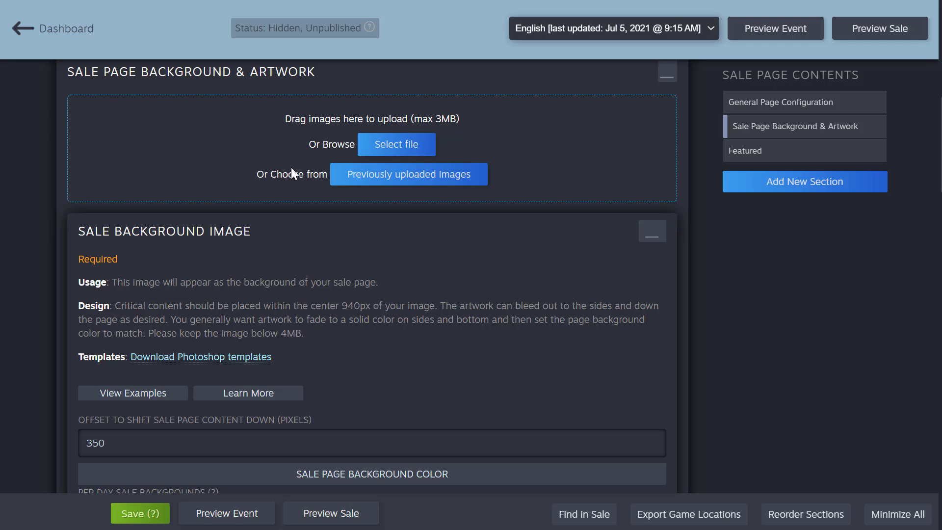
scroll(292, 169, down, 9)
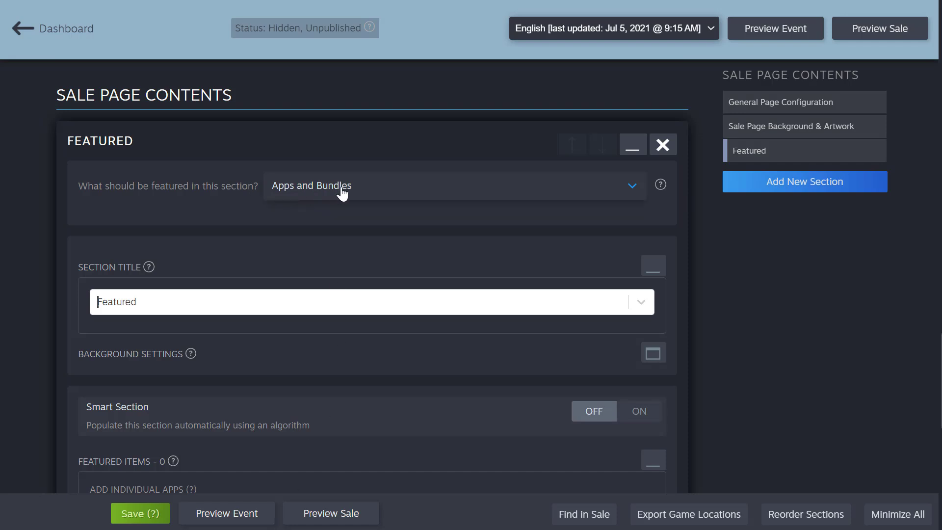
Add the games Portal (400) and Portal 2 (620) as individual apps to the Featured section
scroll(344, 192, down, 2)
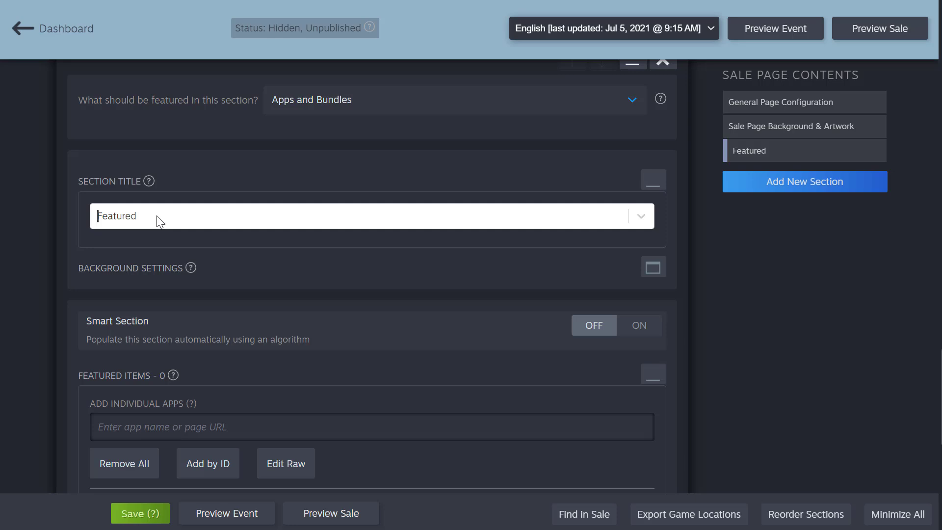
scroll(157, 216, down, 2)
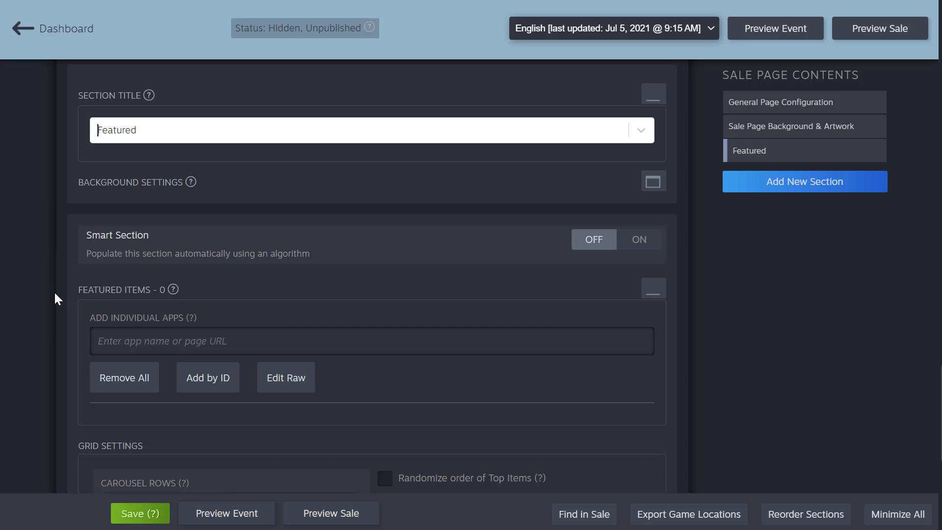
scroll(55, 293, down, 2)
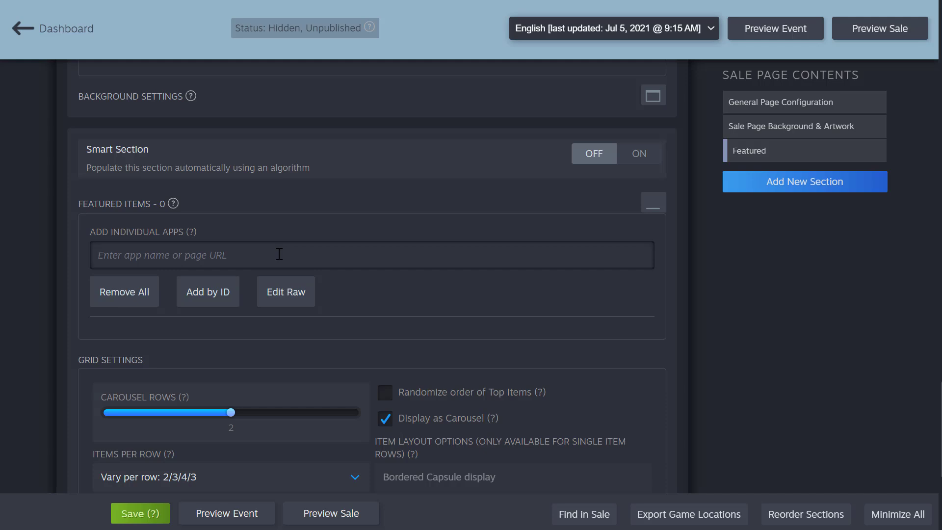
text(port)
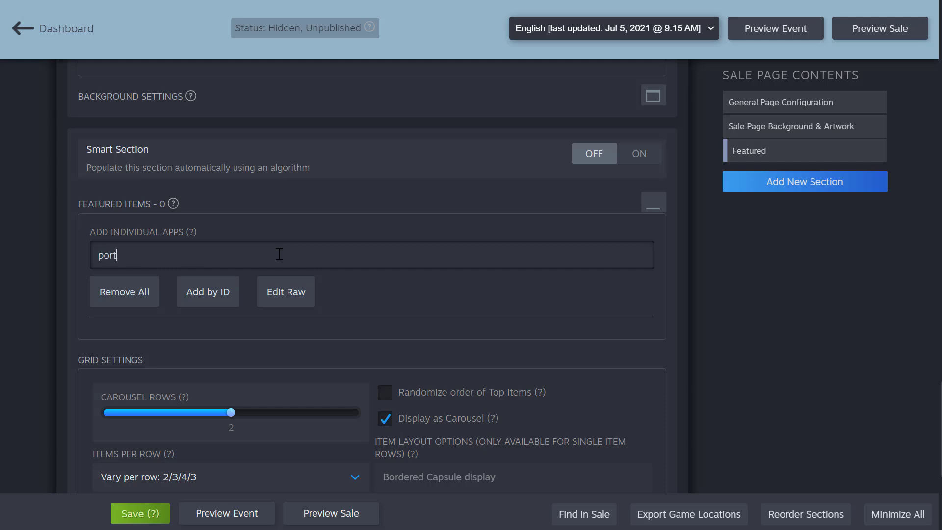
text(L)
key(BackSpace)
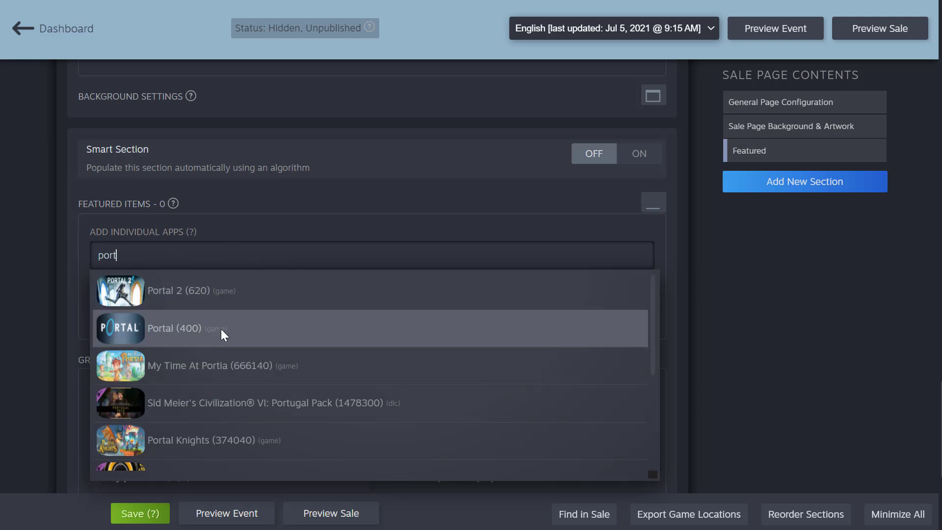
click(221, 329)
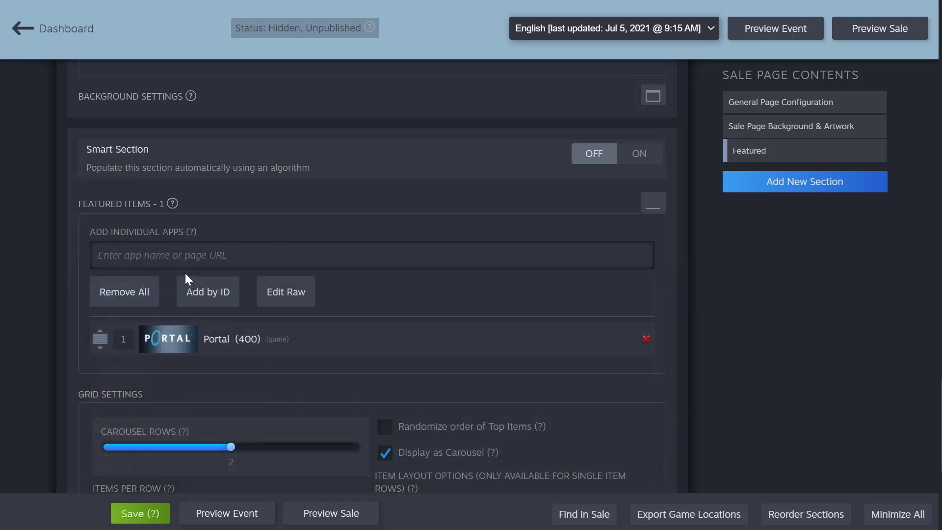
text(PORTAL)
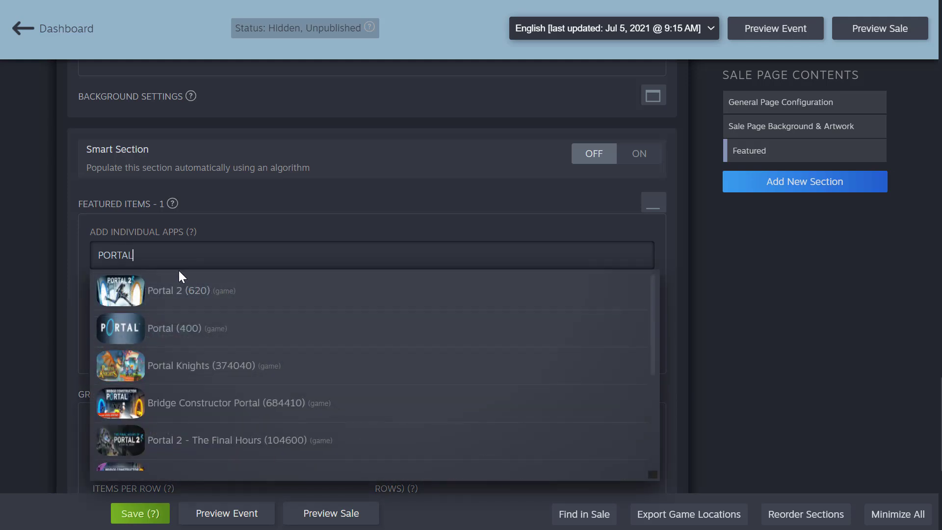
click(173, 299)
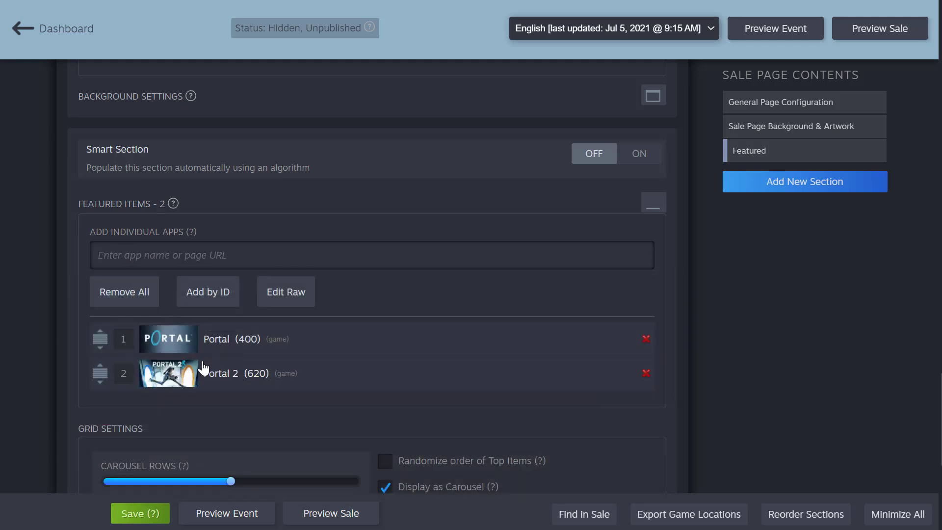
Preview the sale page to check how the Featured games sit against the background artwork, and return to editing
scroll(52, 328, down, 1)
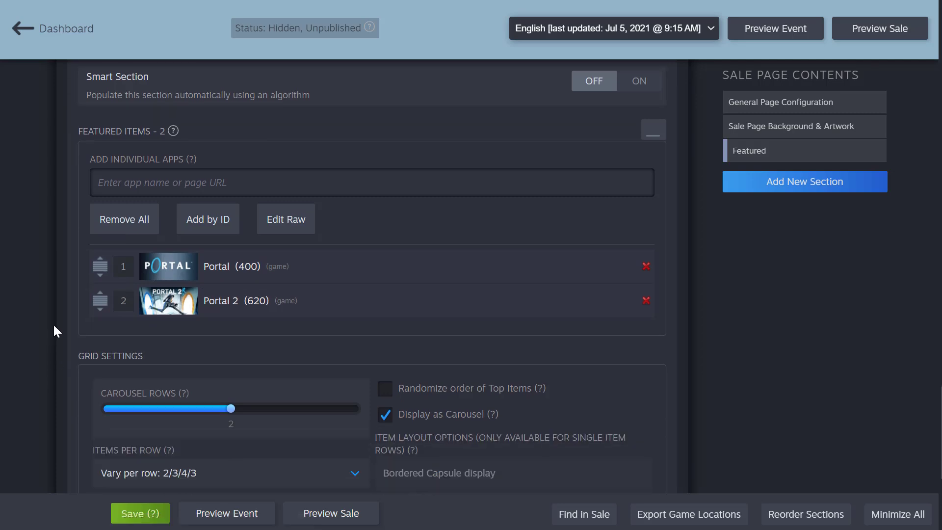
scroll(53, 328, down, 2)
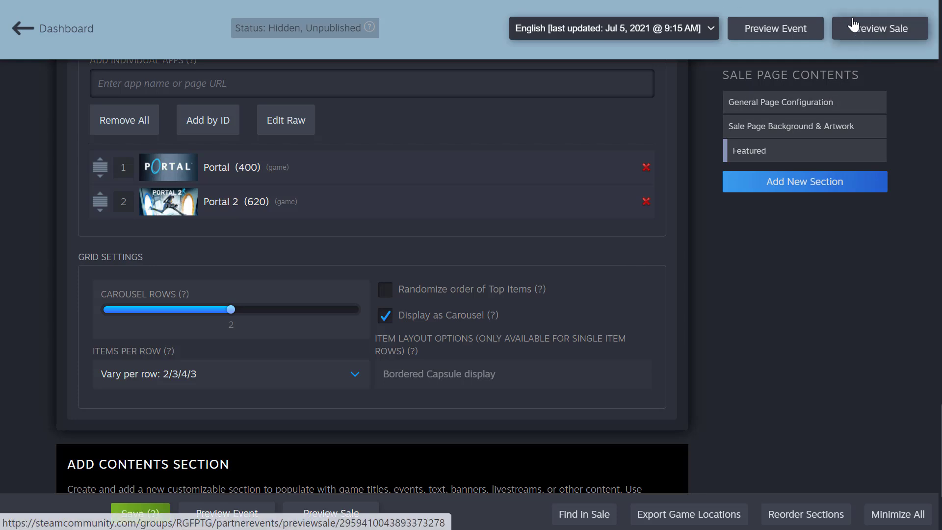
click(888, 30)
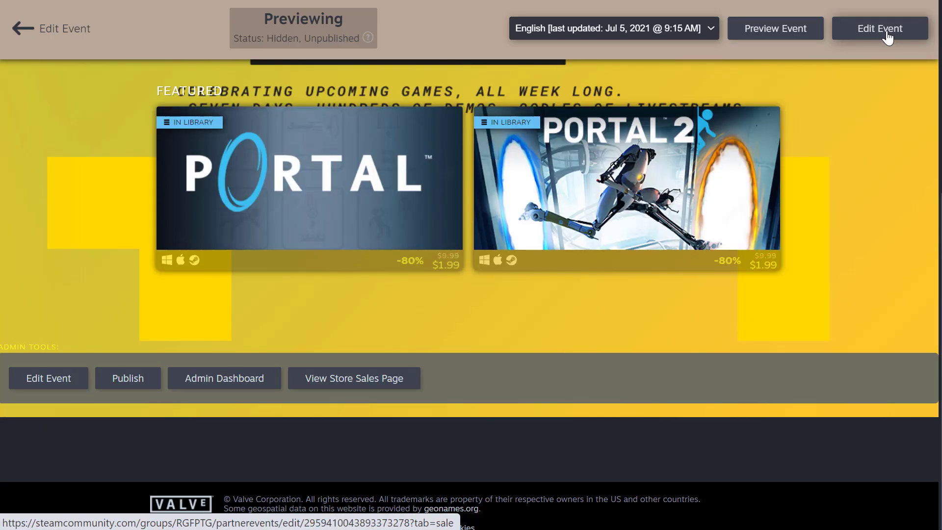
scroll(860, 198, up, 2)
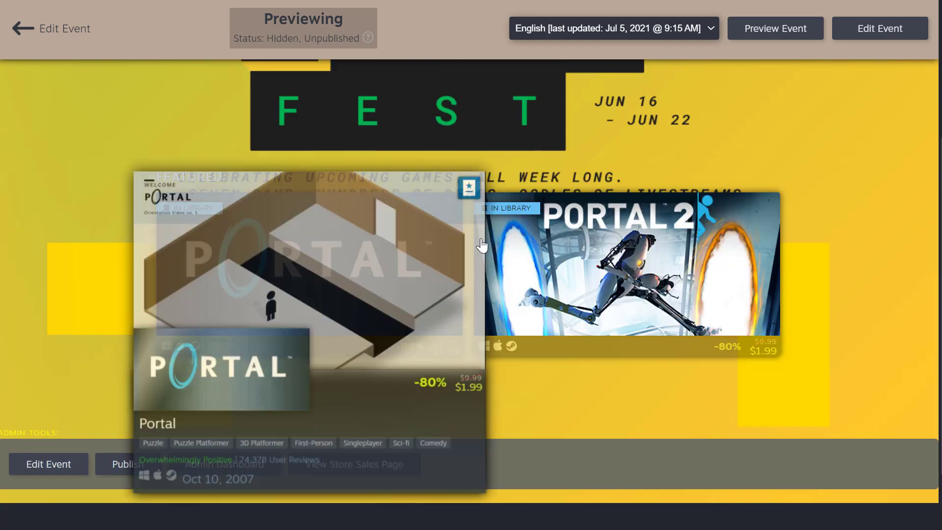
scroll(847, 233, up, 2)
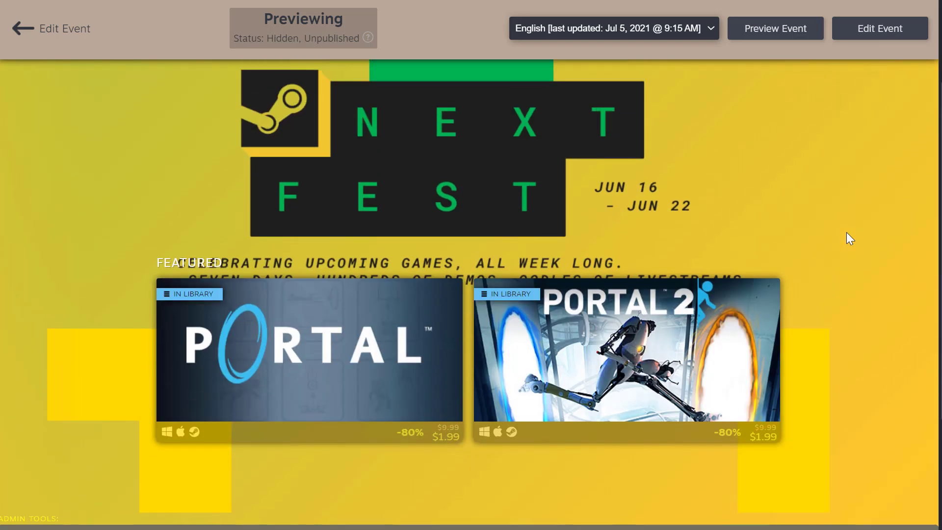
scroll(431, 216, up, 2)
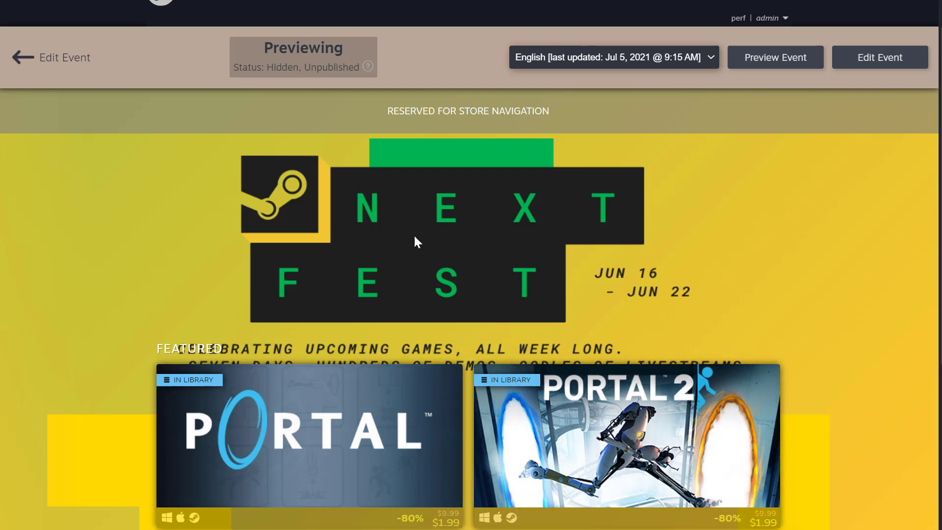
click(60, 63)
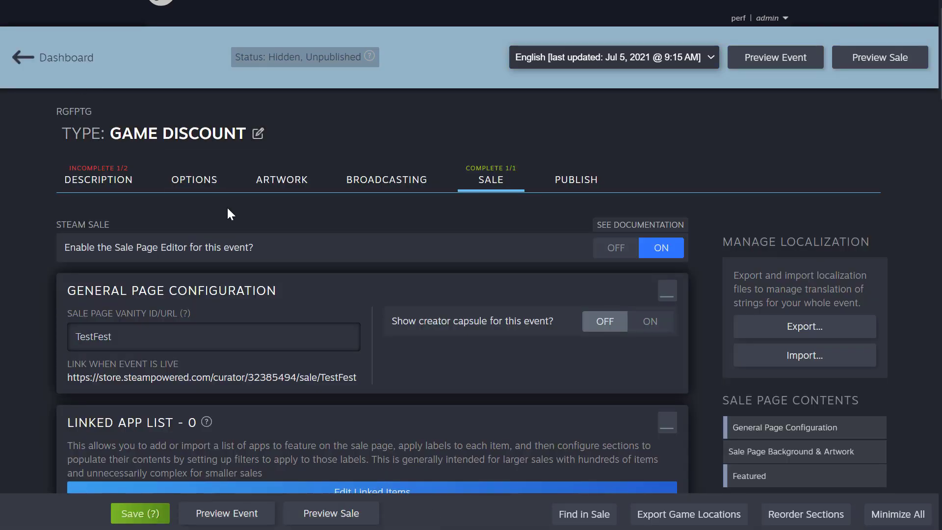
Set the offset that shifts the sale page content down to 450 pixels
scroll(228, 213, down, 9)
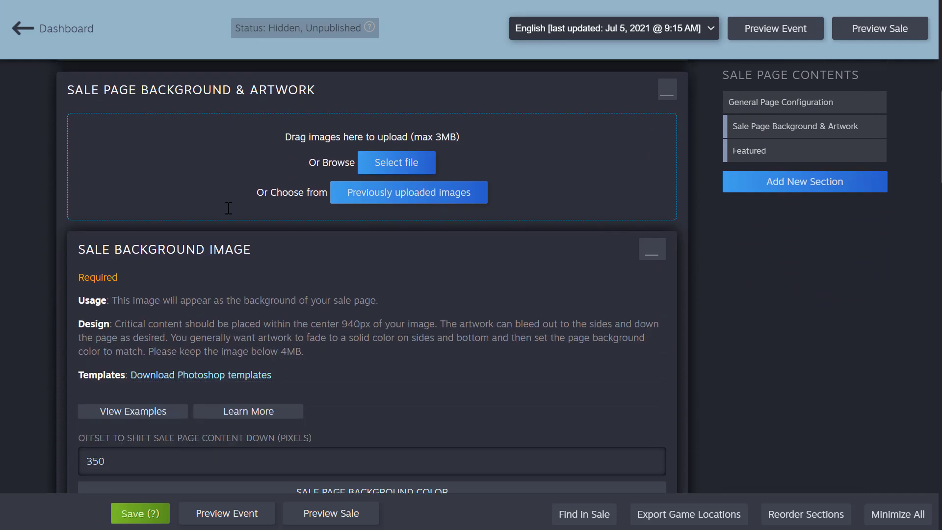
scroll(228, 208, down, 2)
scroll(95, 290, down, 2)
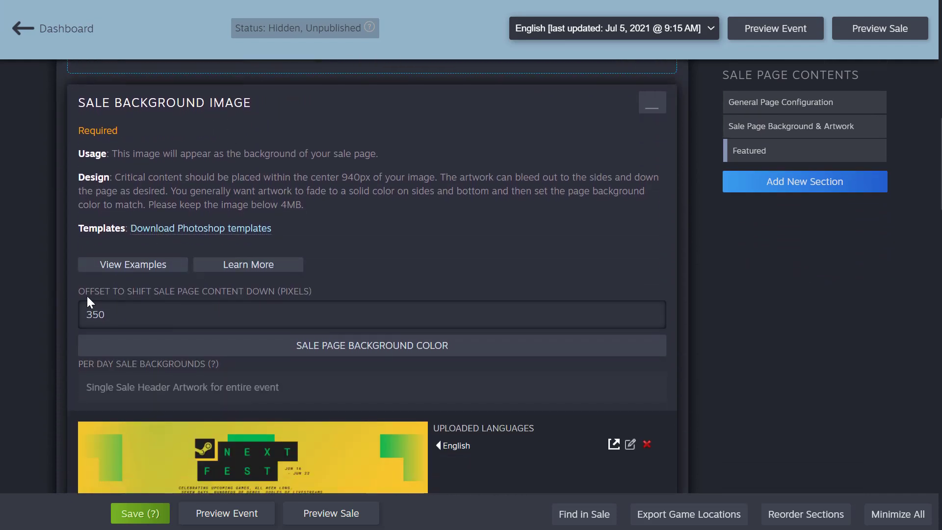
drag(92, 315, 83, 315)
text(4)
Preview the sale page to check the Featured heading's position below the artwork text, and return to editing
click(879, 29)
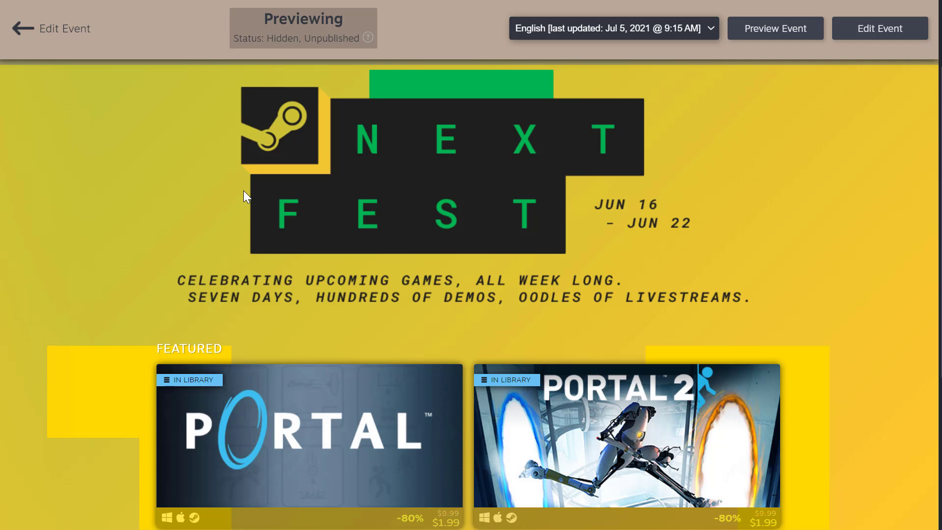
mouse_move(221, 346)
mouse_down()
mouse_move(162, 346)
mouse_move(223, 343)
mouse_up()
click(86, 34)
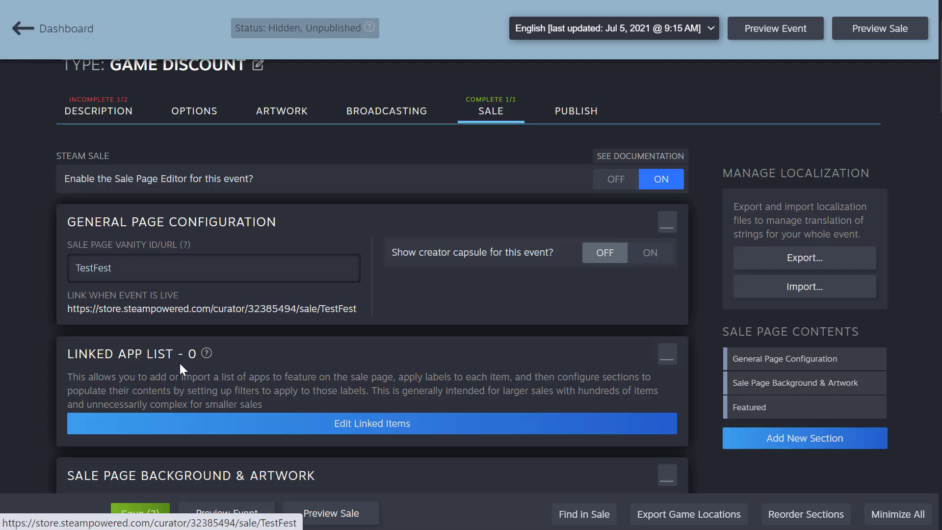
Expand the Featured section's background settings and set its label color to near-black #0A0000
scroll(252, 364, down, 15)
scroll(251, 351, down, 15)
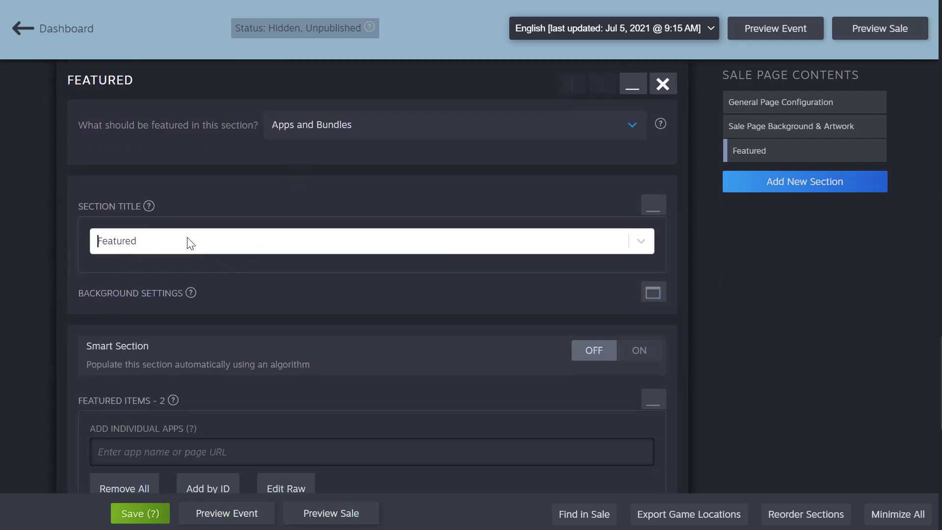
scroll(190, 241, down, 2)
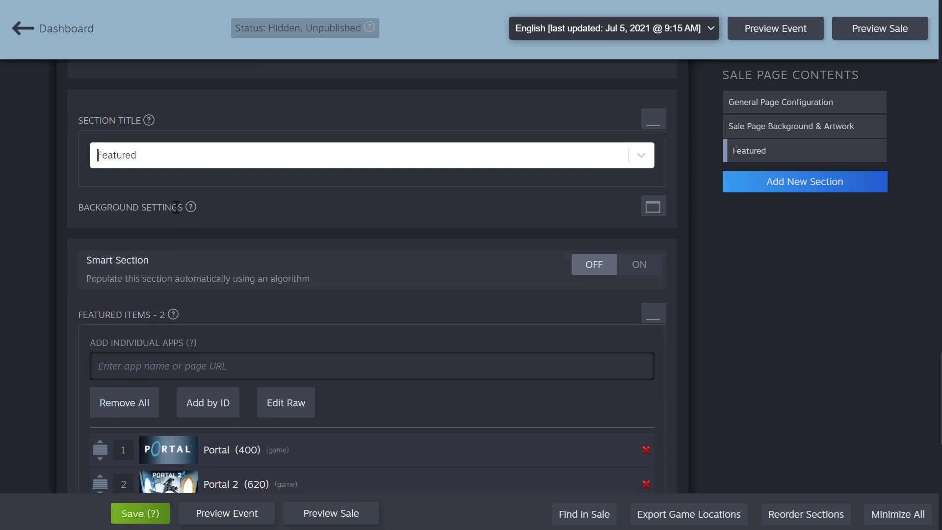
click(646, 212)
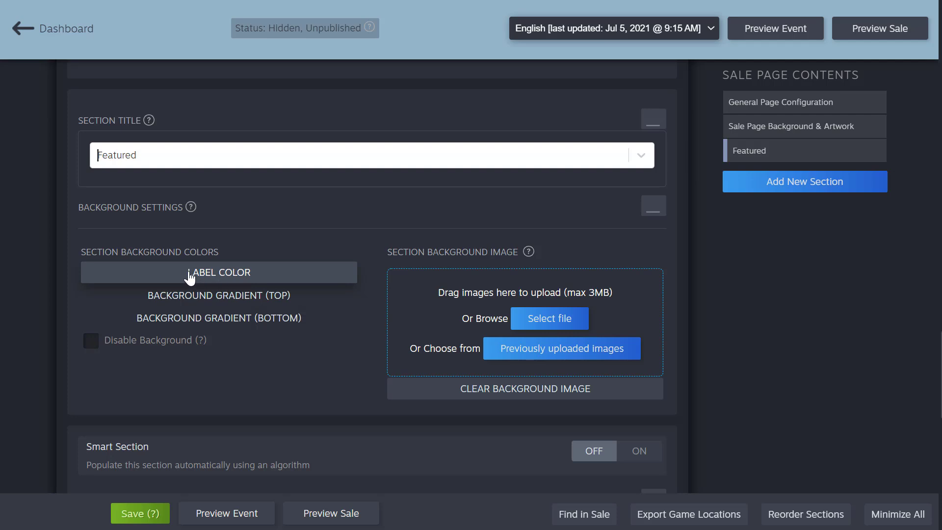
click(244, 276)
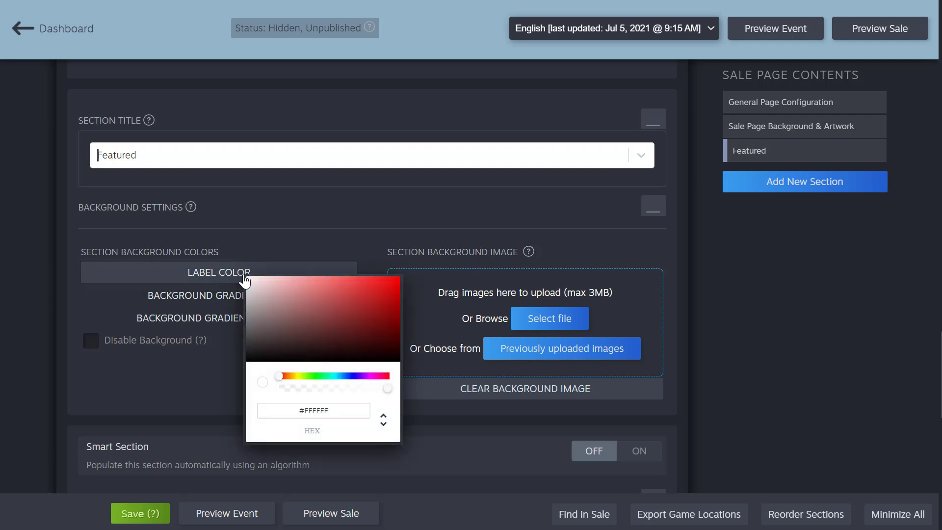
drag(338, 328, 400, 361)
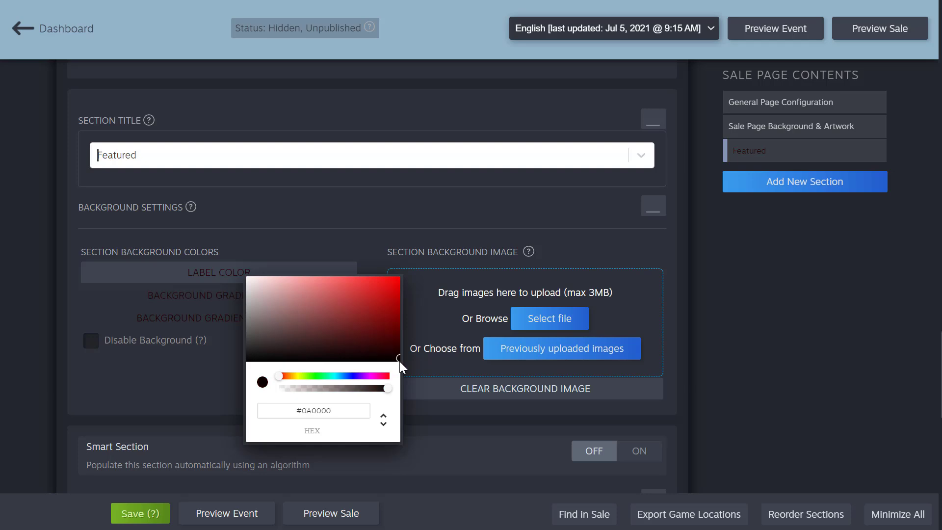
click(182, 368)
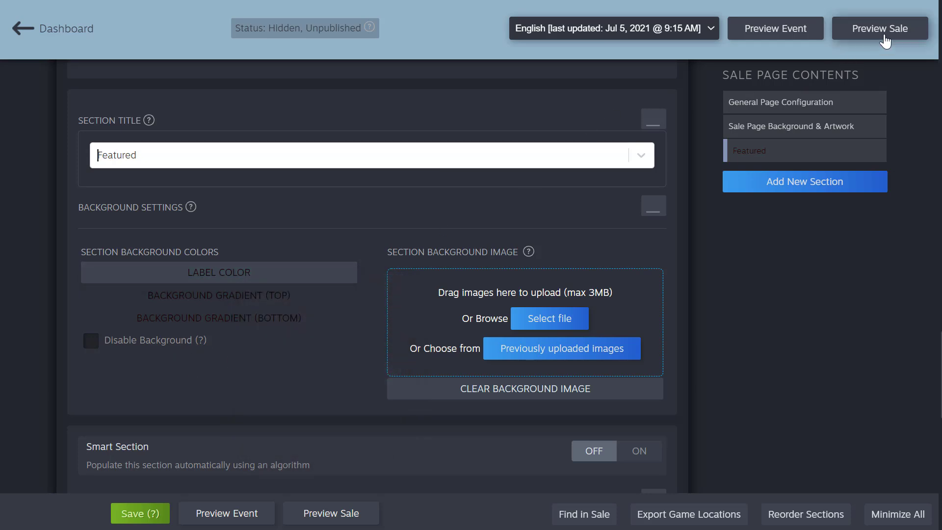
Preview the sale page to check the dark Featured heading against the artwork, and return to the section's background settings
click(883, 41)
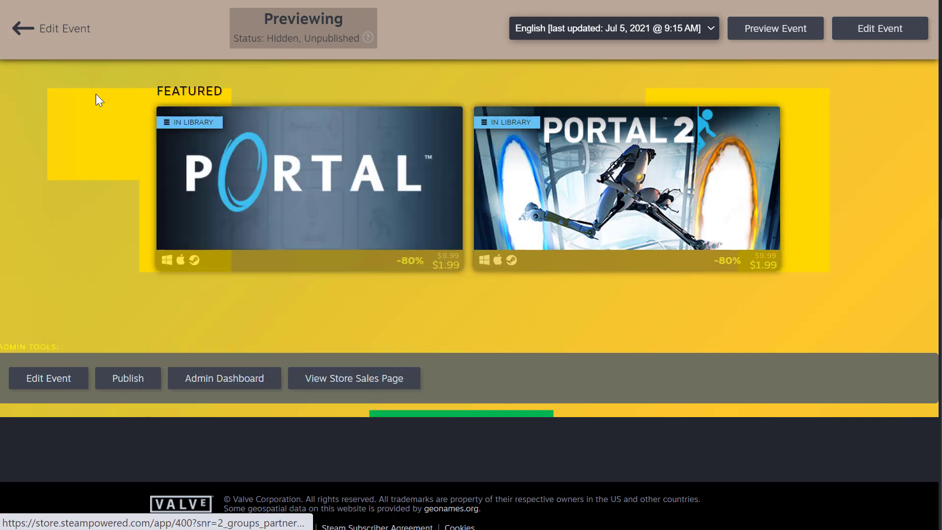
scroll(130, 141, up, 3)
scroll(127, 137, up, 1)
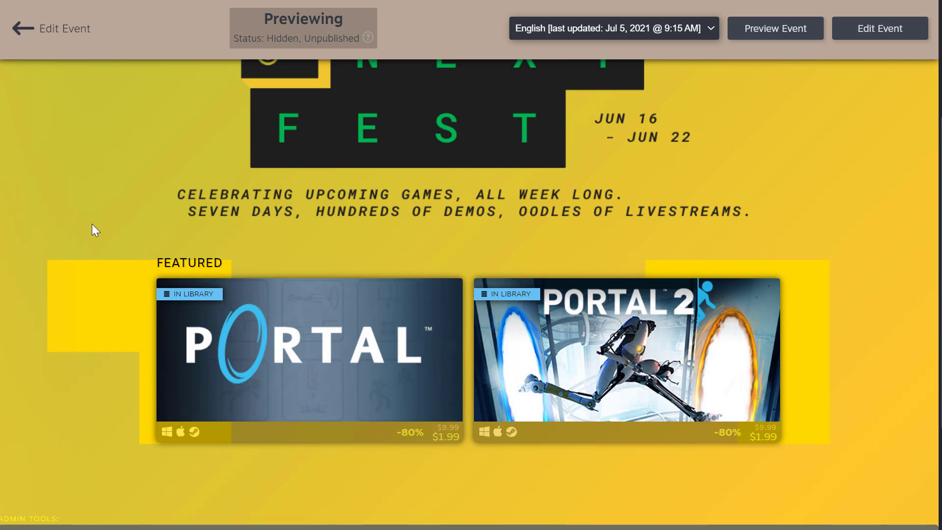
click(60, 41)
scroll(49, 350, down, 15)
scroll(53, 335, down, 12)
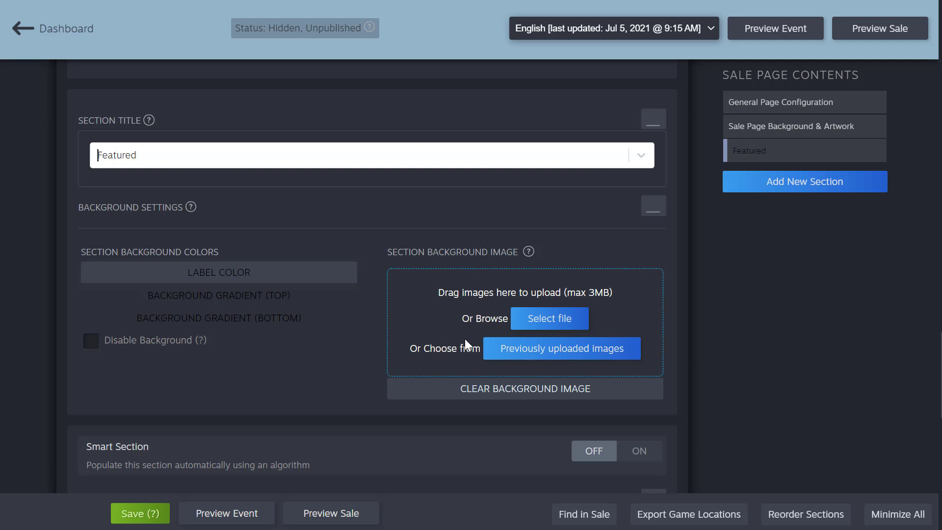
Set the Featured section's background gradient to near-black #060303 at the top and gray #505050 at the bottom
click(288, 299)
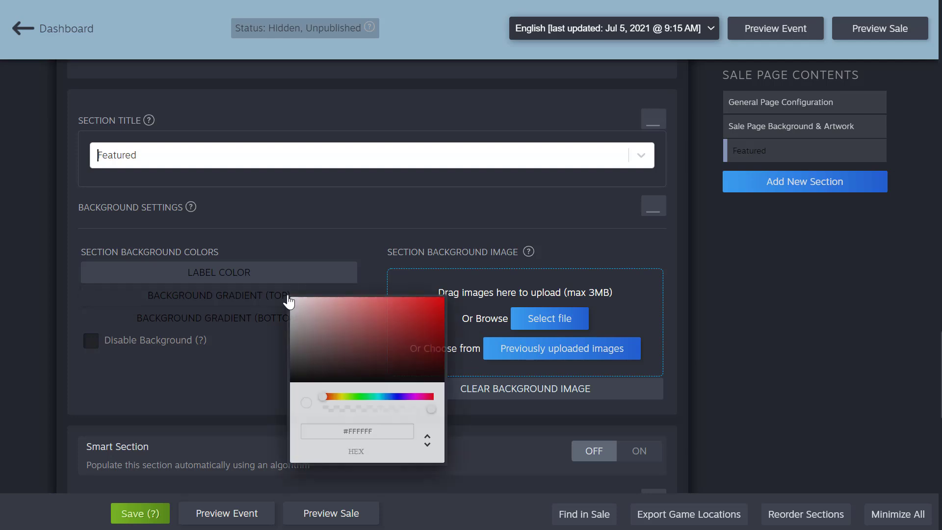
drag(352, 320, 360, 381)
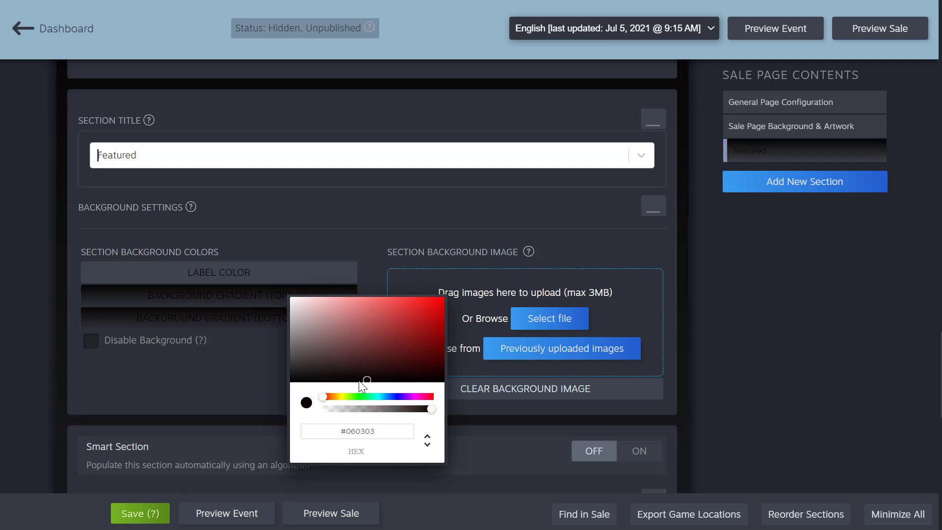
click(193, 322)
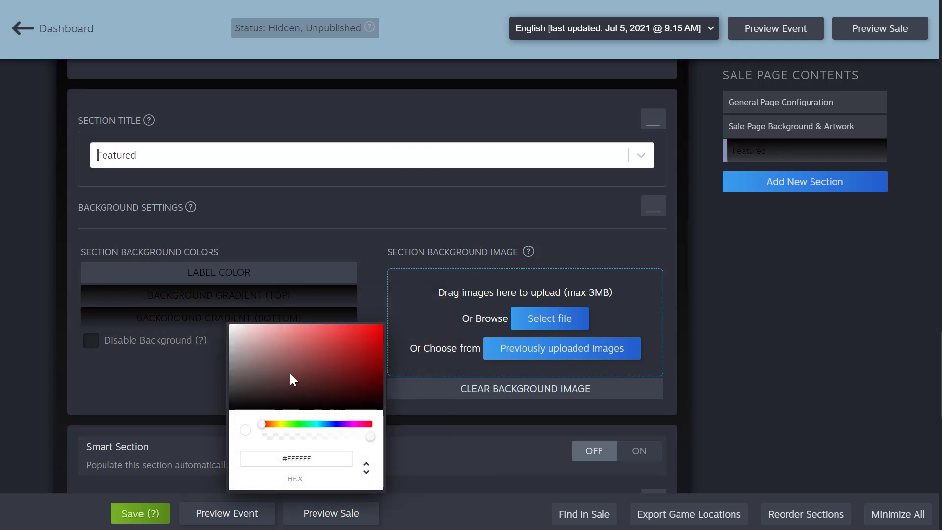
click(229, 383)
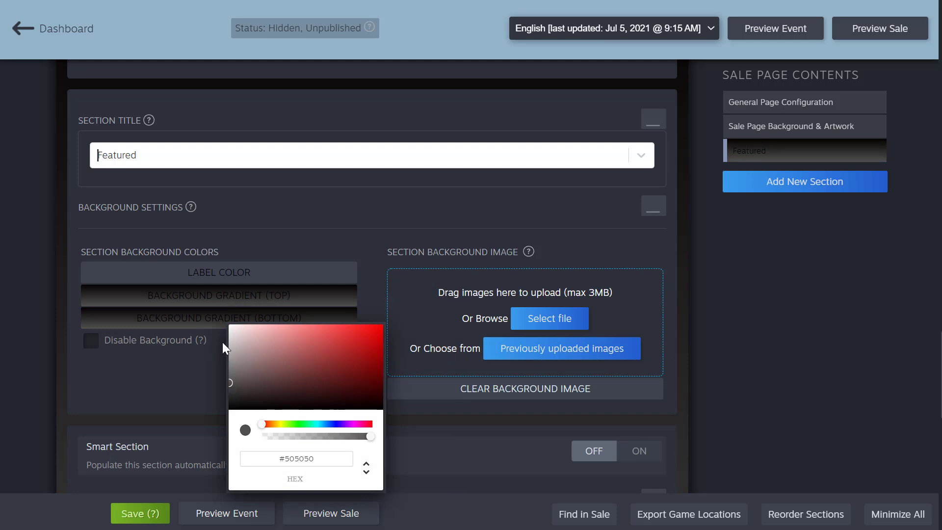
Set the Featured section's label color to white
click(220, 272)
drag(284, 296, 263, 278)
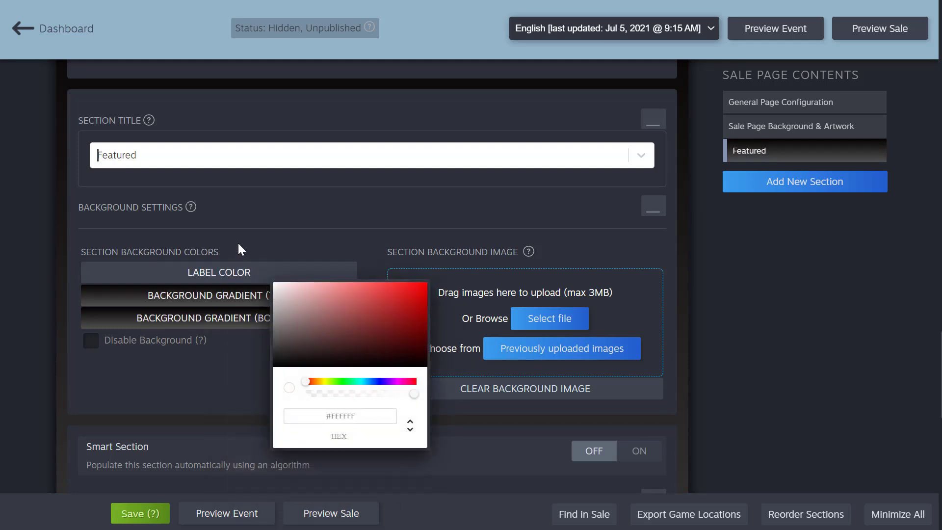
click(248, 273)
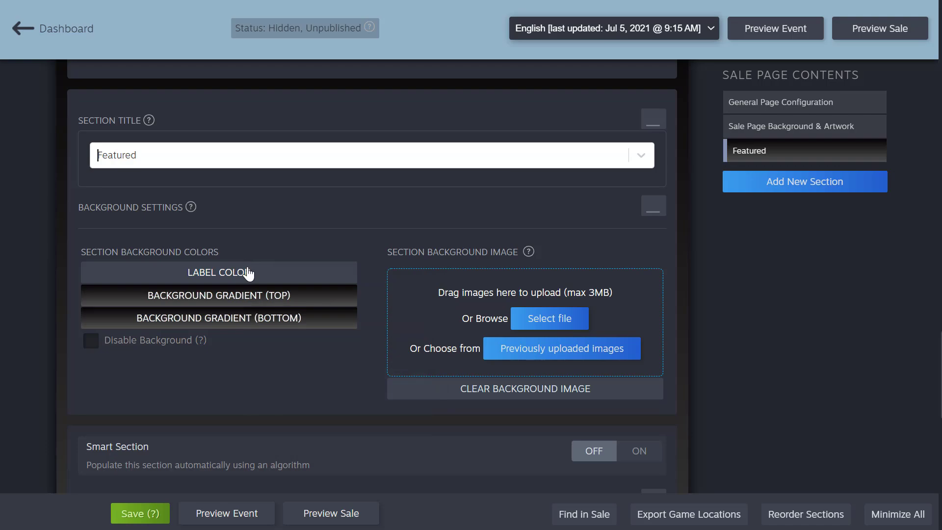
Preview the sale page to check the white heading and dark gradient behind the Featured games, and return to editing
click(914, 32)
scroll(856, 153, up, 2)
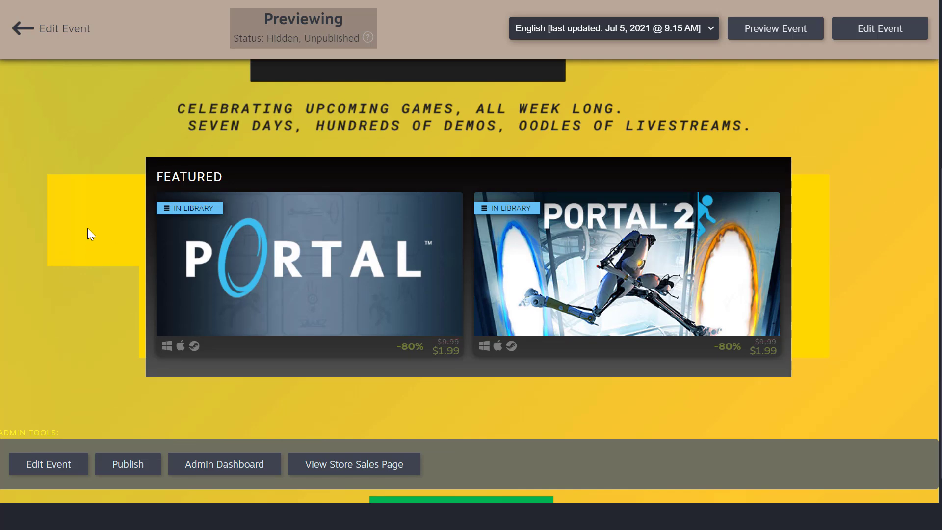
scroll(867, 199, up, 5)
scroll(866, 199, down, 3)
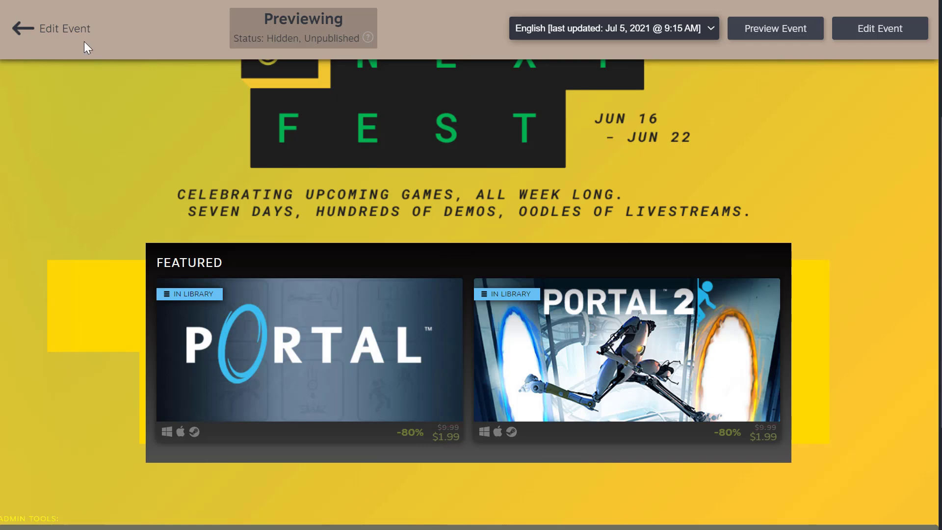
click(60, 30)
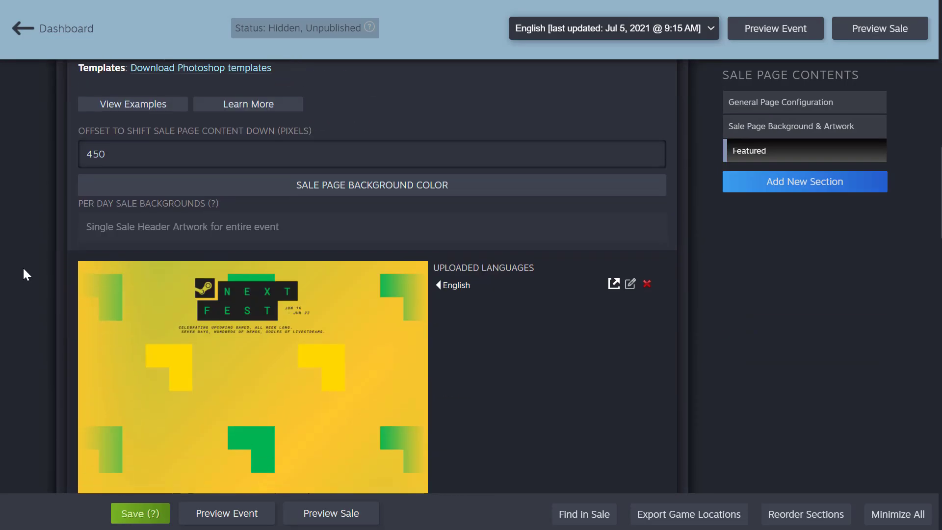
Change the bottom color of the Featured section's background gradient to reddish brown #674040
scroll(25, 267, down, 5)
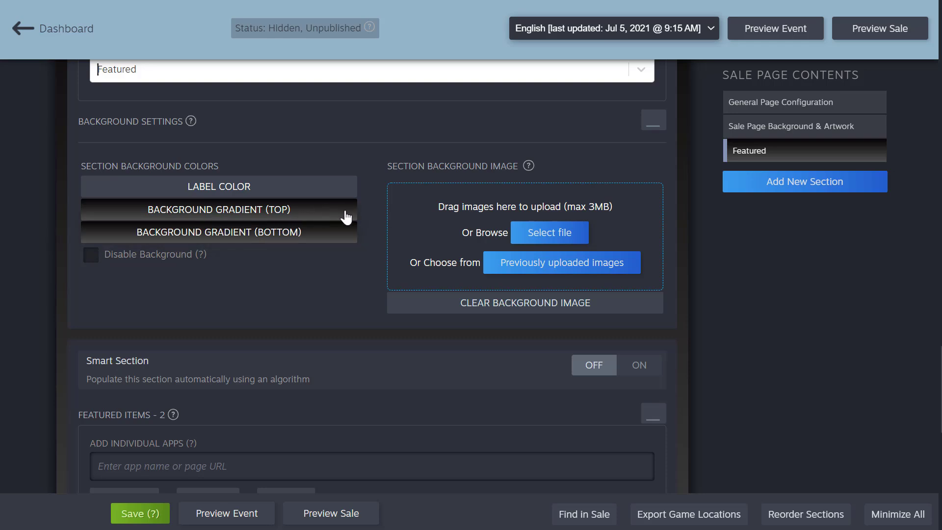
click(320, 240)
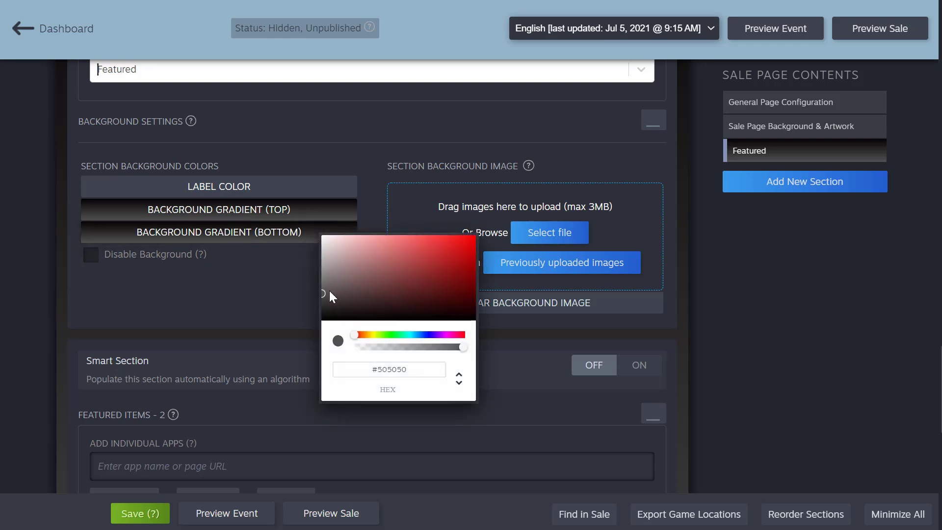
click(380, 286)
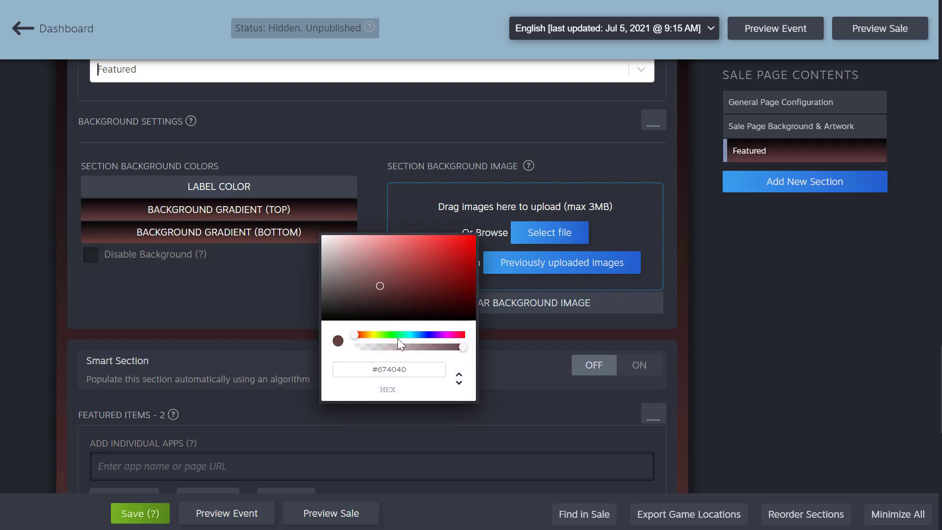
click(260, 291)
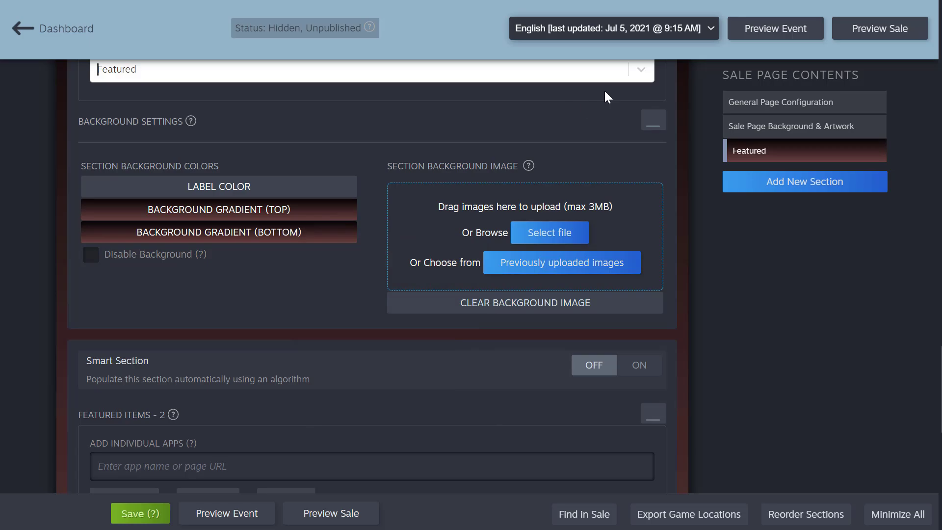
Preview the sale page to check the reddish gradient behind the Featured games, and return to editing
click(902, 33)
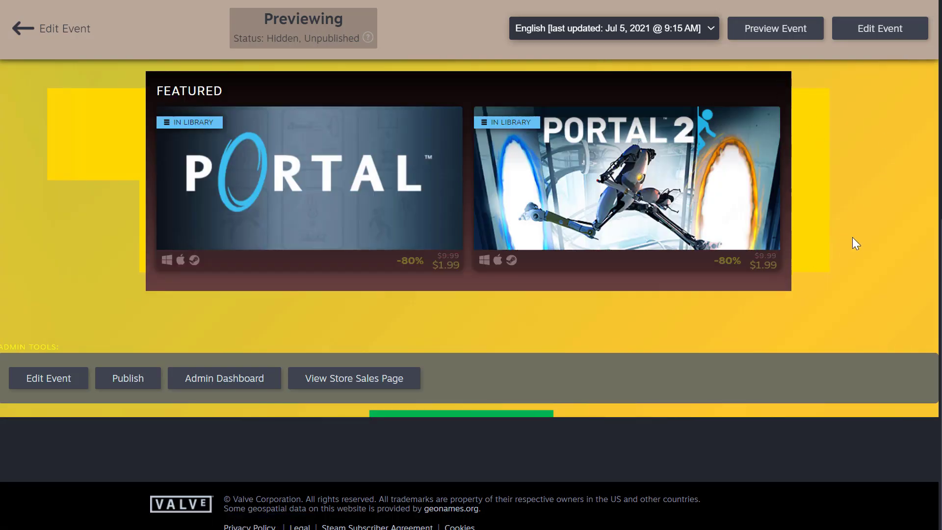
scroll(852, 237, up, 1)
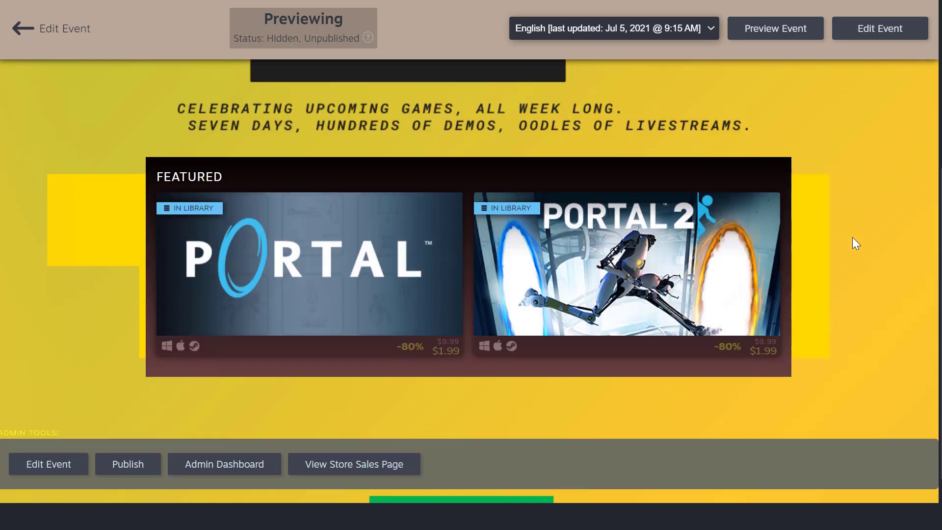
click(57, 37)
Remove Portal (400) and Portal 2 (620) from the Featured section's items
scroll(49, 289, down, 10)
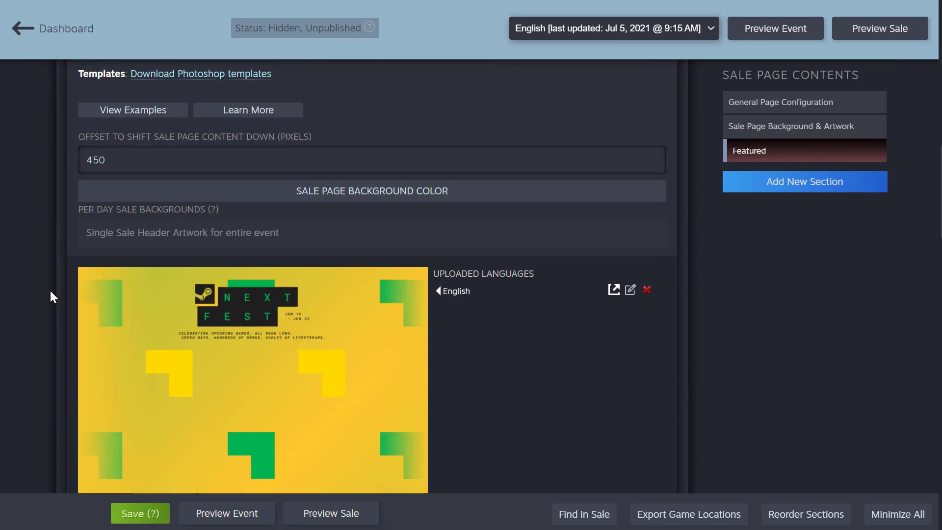
scroll(51, 290, down, 15)
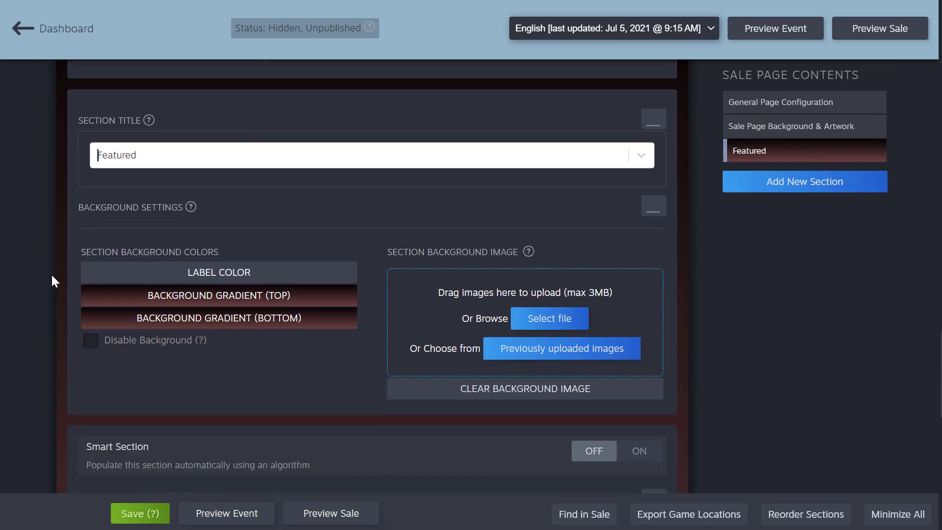
scroll(52, 272, down, 5)
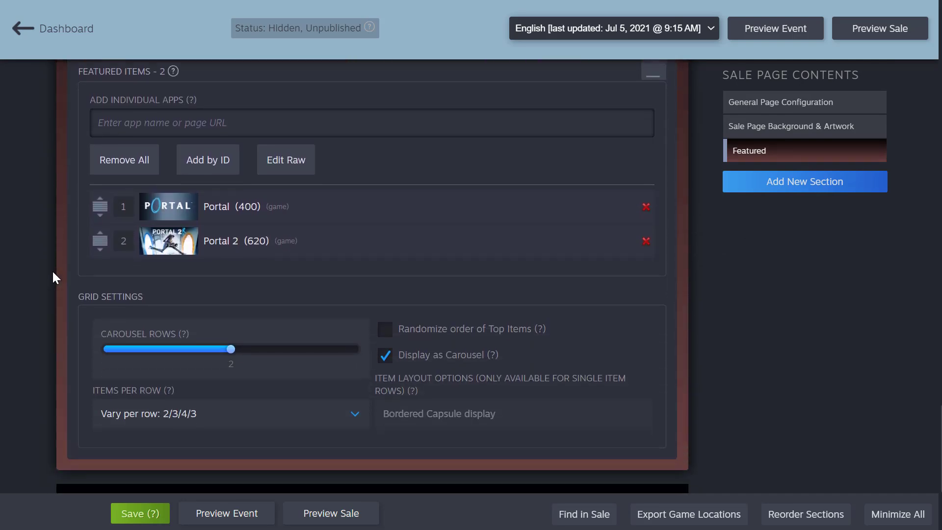
scroll(54, 278, up, 1)
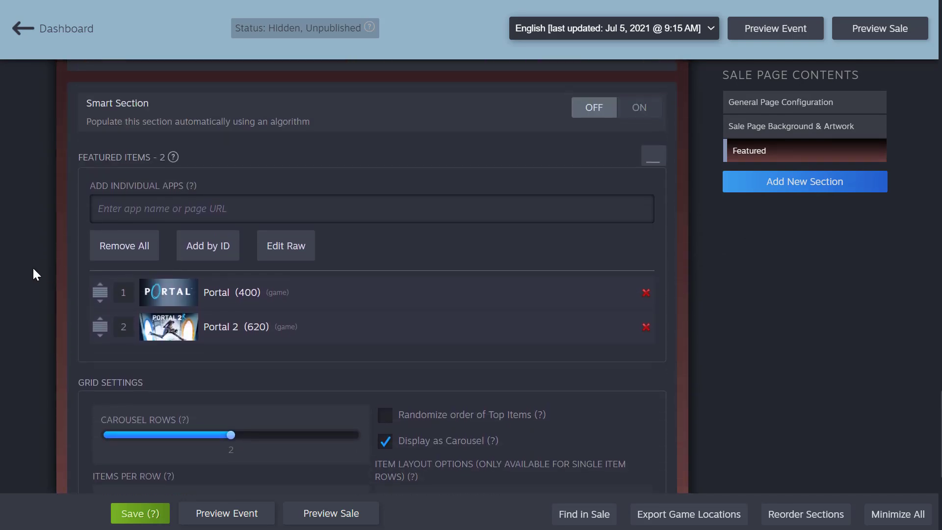
click(647, 296)
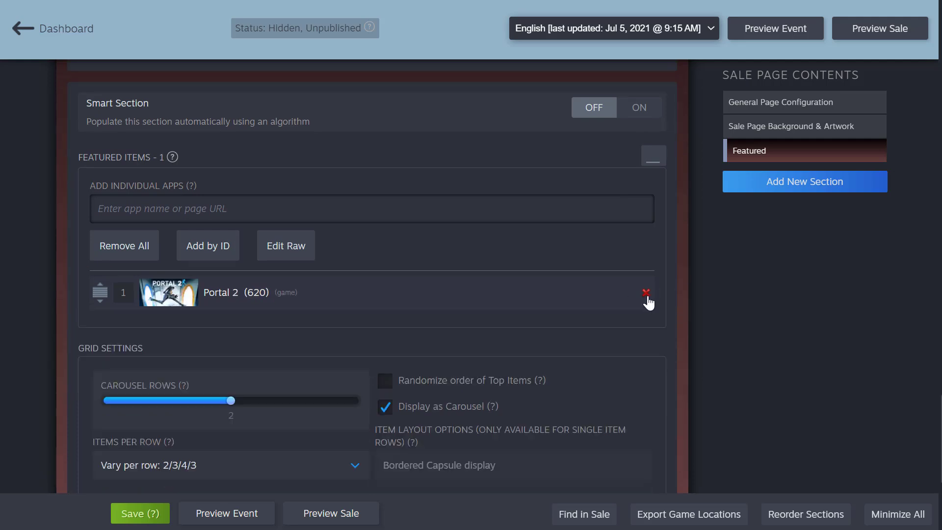
click(647, 296)
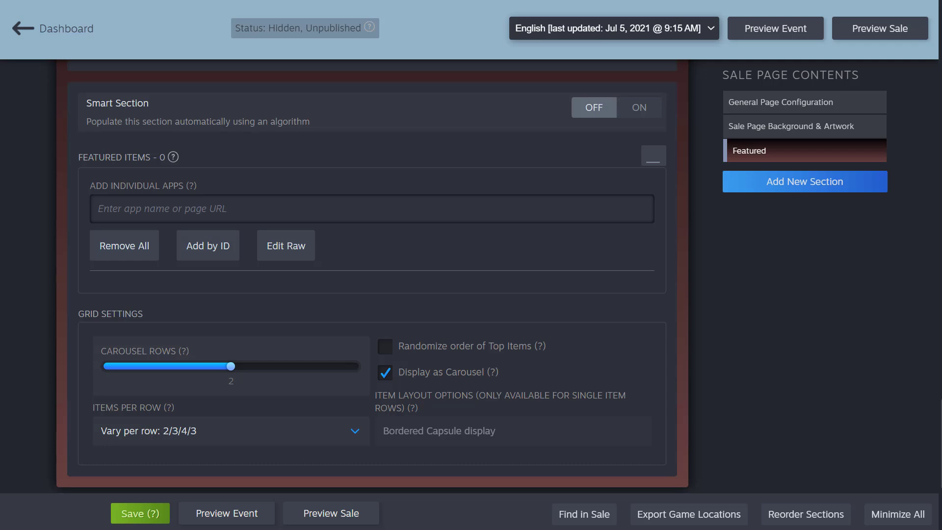
Bulk-add games to the Featured section by pasting the copied list of app IDs as raw items, and review the added games
click(290, 250)
right_click(298, 223)
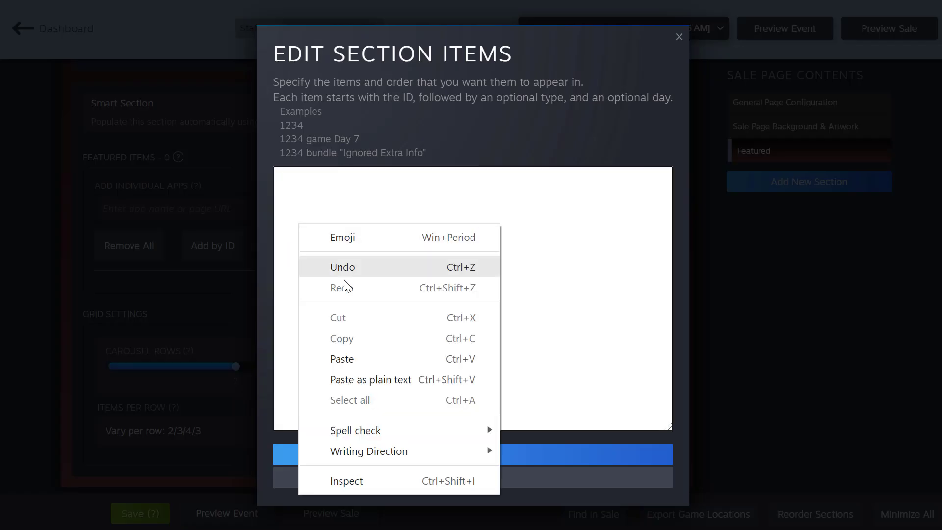
click(372, 358)
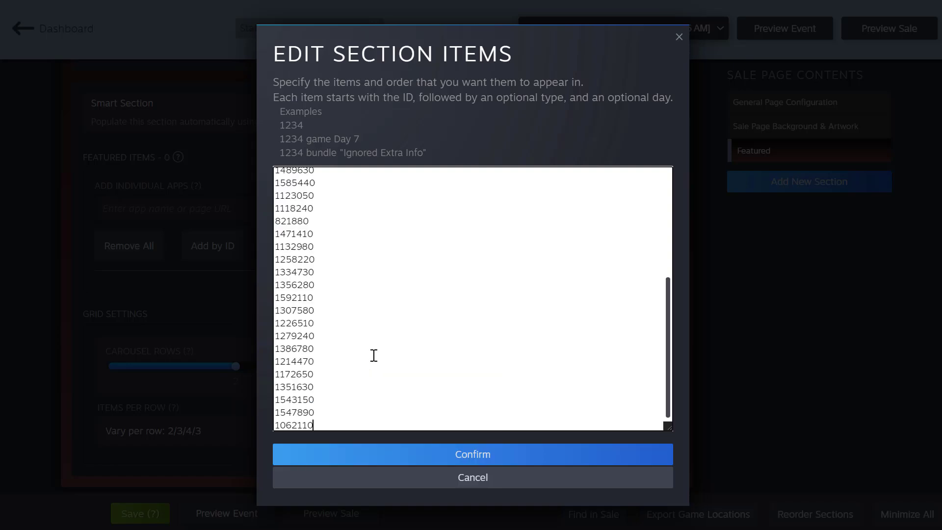
click(417, 452)
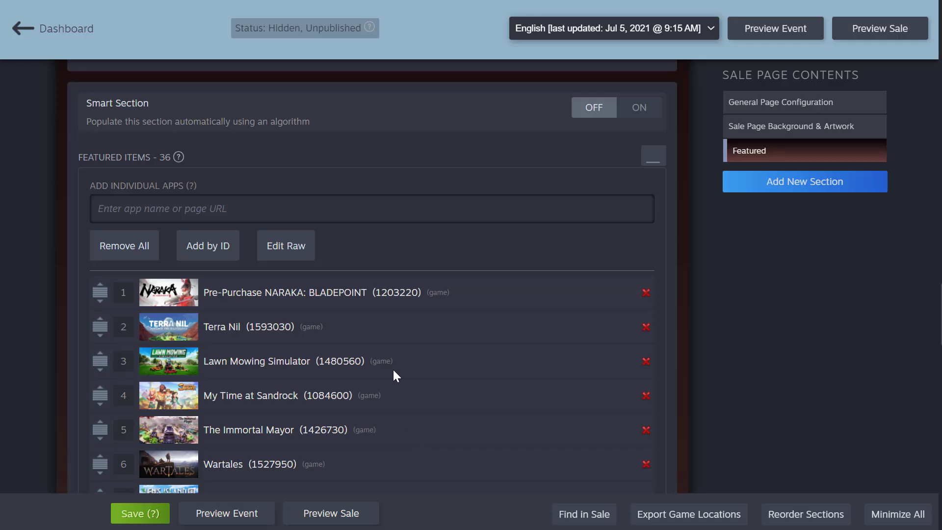
scroll(416, 321, down, 8)
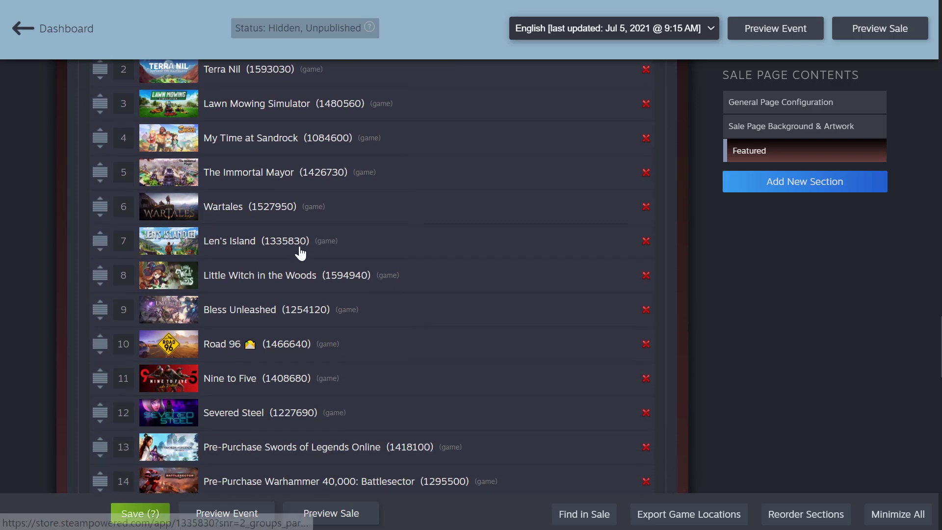
scroll(301, 253, down, 9)
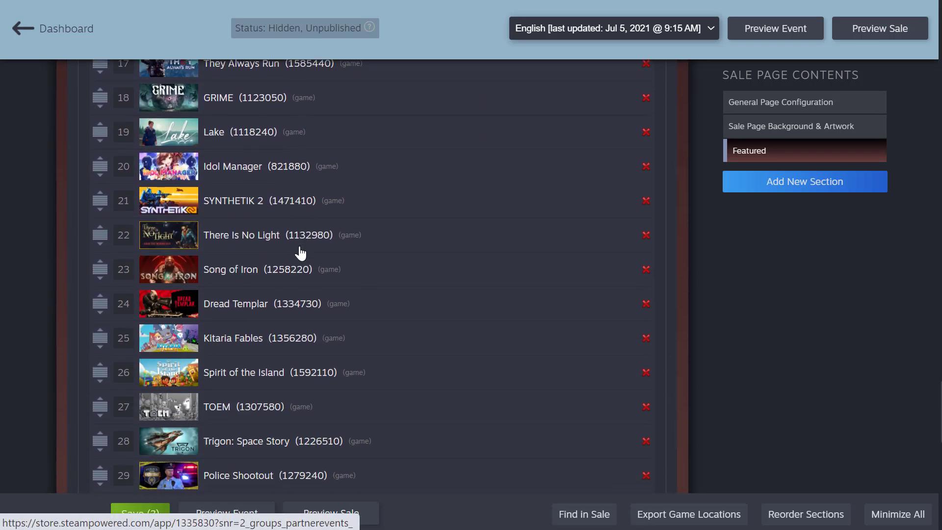
Review the Featured section's raw item list, close it without changes, and save the event
scroll(301, 253, up, 18)
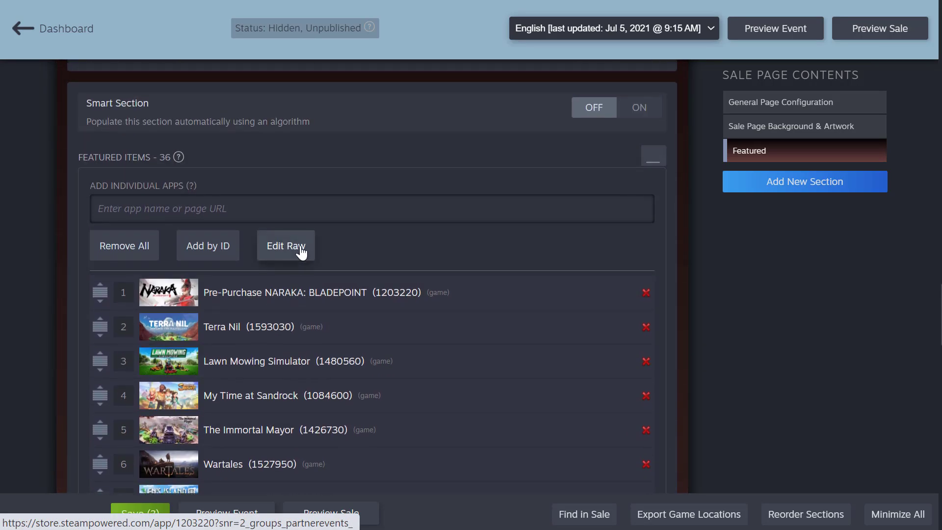
click(282, 250)
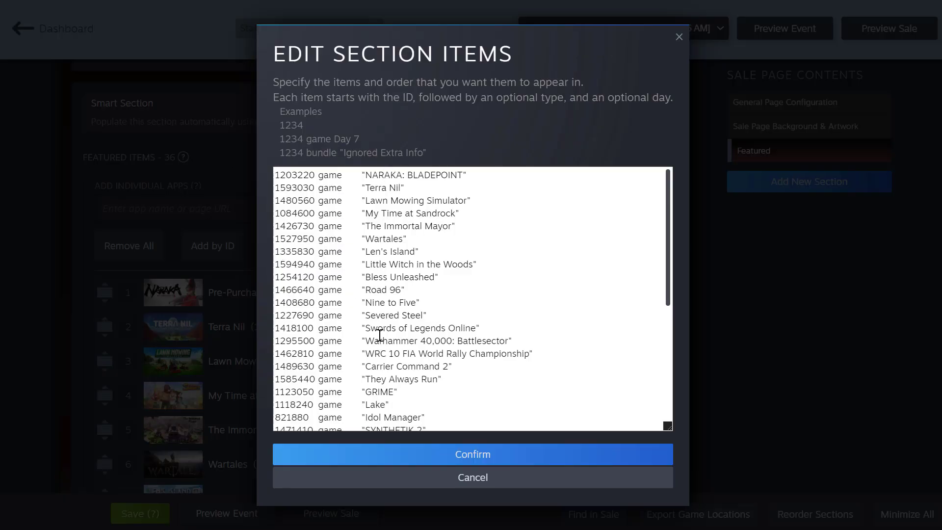
click(474, 479)
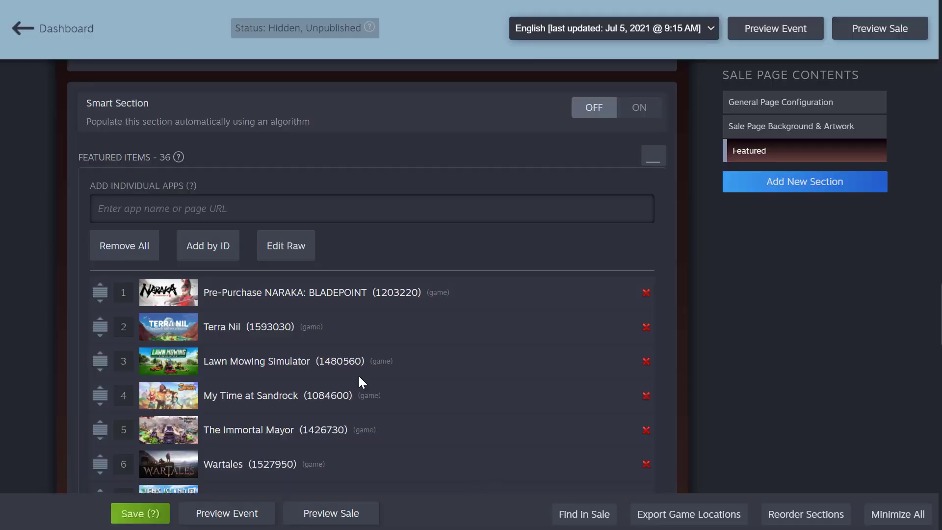
click(157, 519)
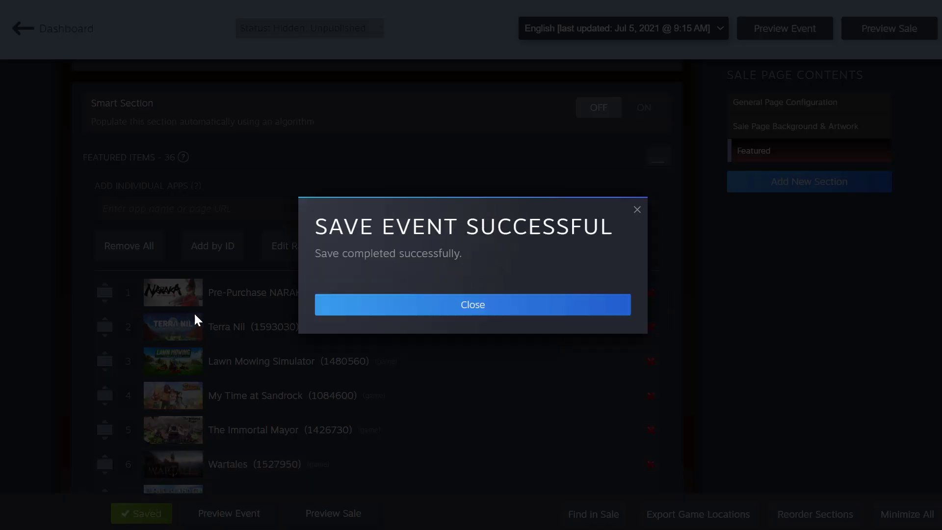
click(422, 309)
Reorder the Featured items to put Lawn Mowing Simulator first, Wartales second, Terra Nil third and NARAKA: BLADEPOINT sixth
scroll(59, 304, down, 2)
scroll(57, 305, down, 1)
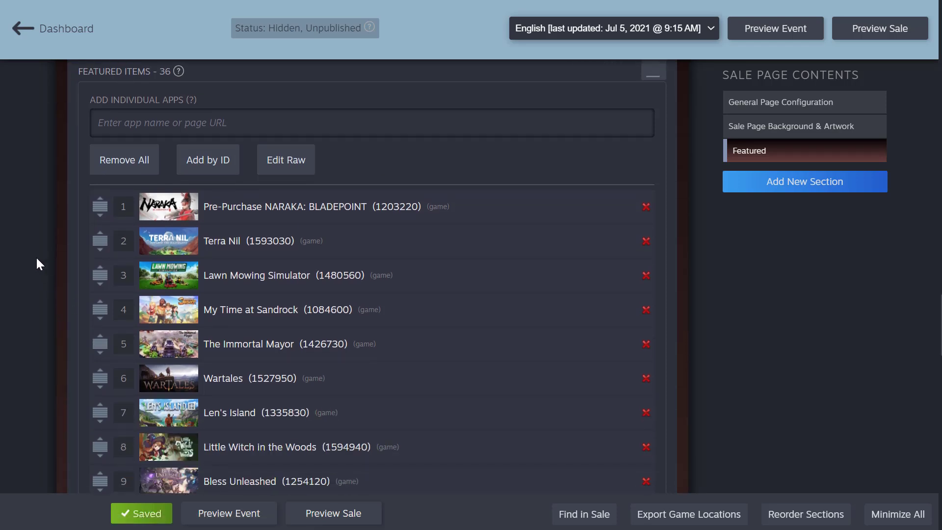
drag(100, 272, 93, 240)
scroll(62, 285, down, 6)
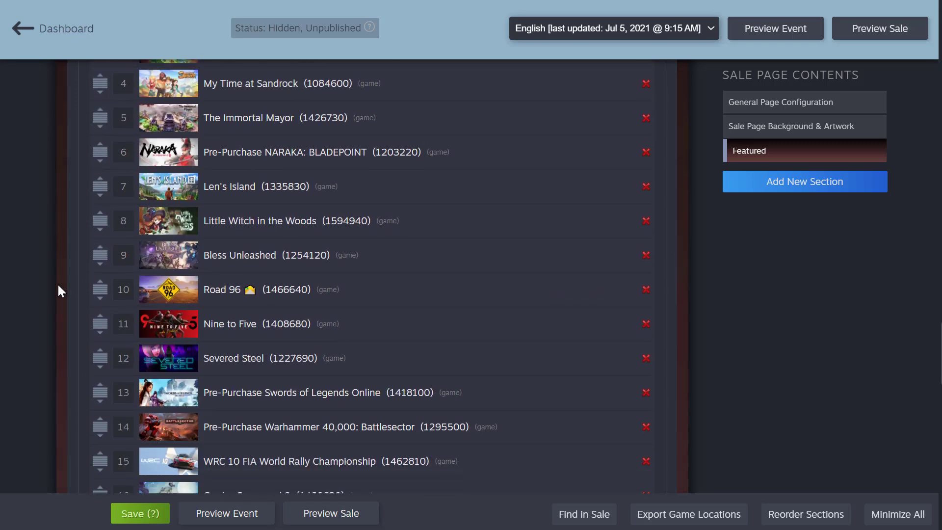
scroll(57, 278, up, 6)
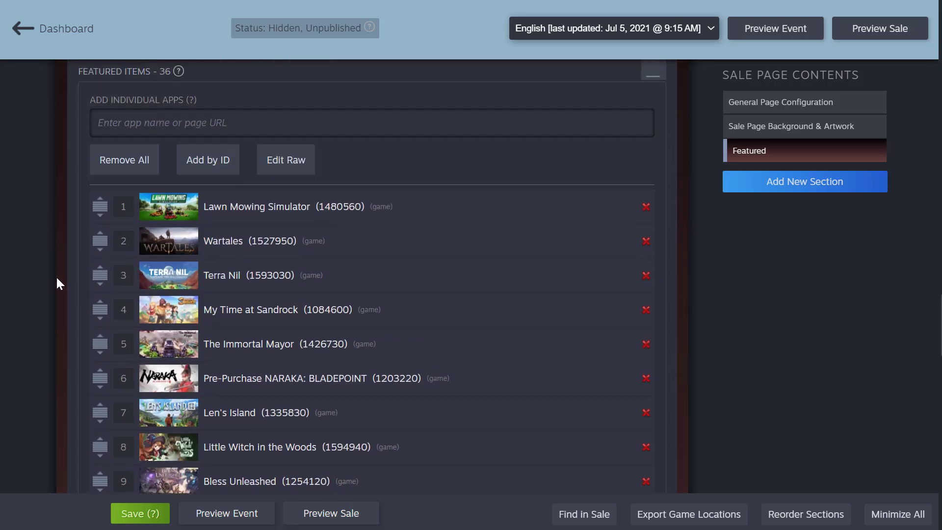
Preview the sale page, browse the Featured carousel and the Hotel Renovator details, and return to editing
scroll(55, 273, down, 7)
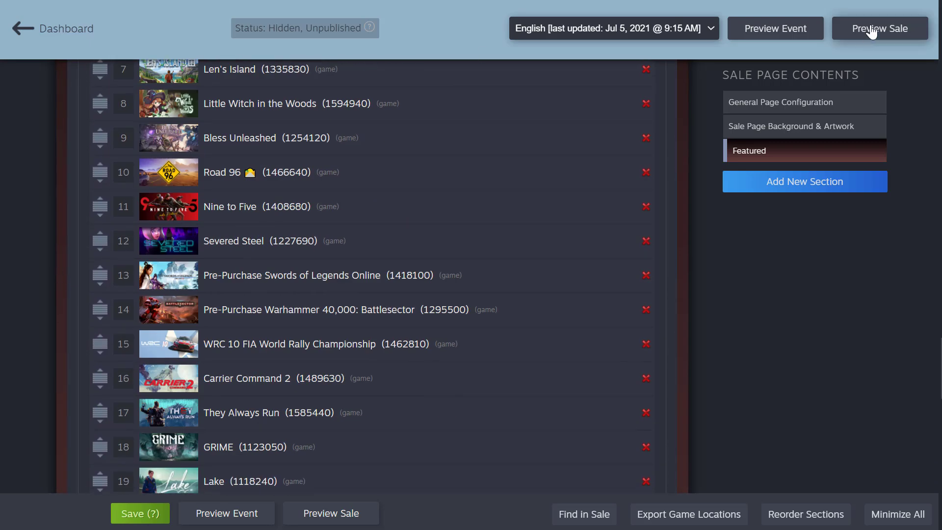
click(889, 33)
scroll(804, 207, down, 6)
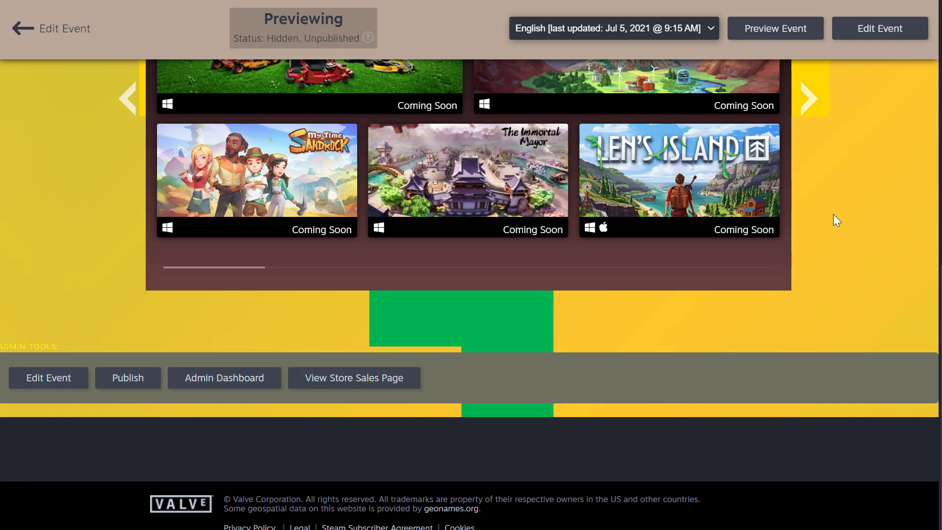
scroll(833, 214, up, 4)
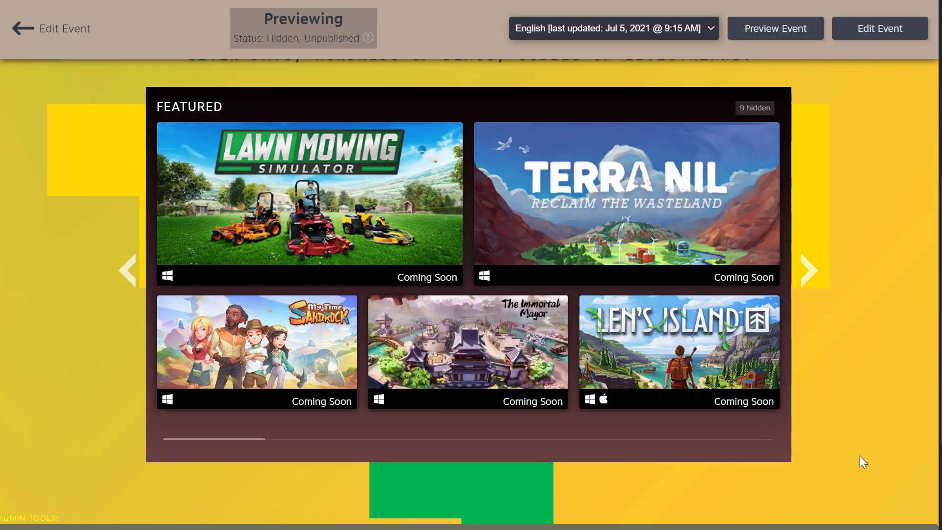
click(814, 272)
click(815, 274)
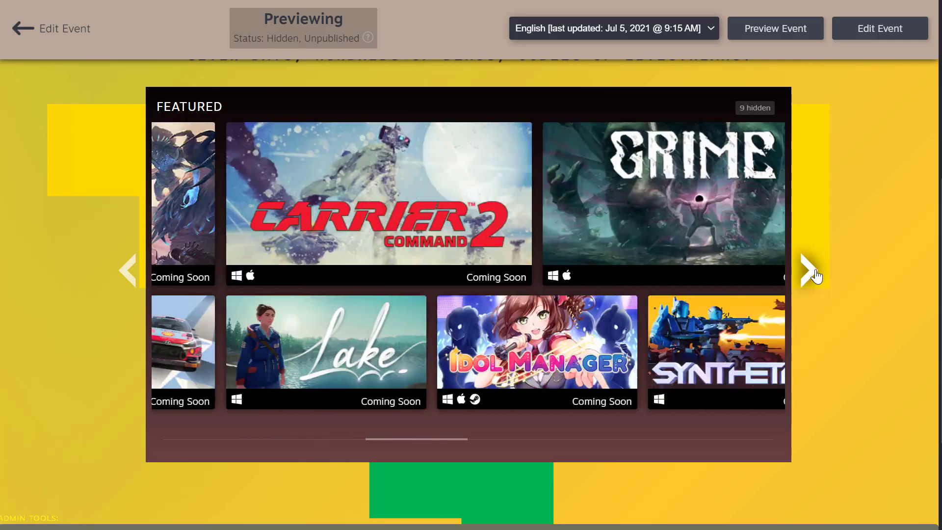
click(815, 273)
click(814, 273)
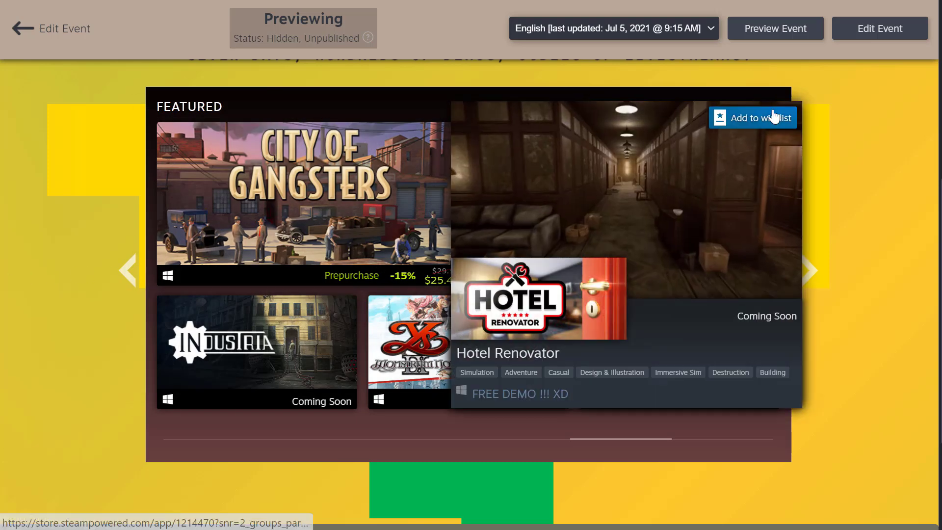
mouse_move(760, 110)
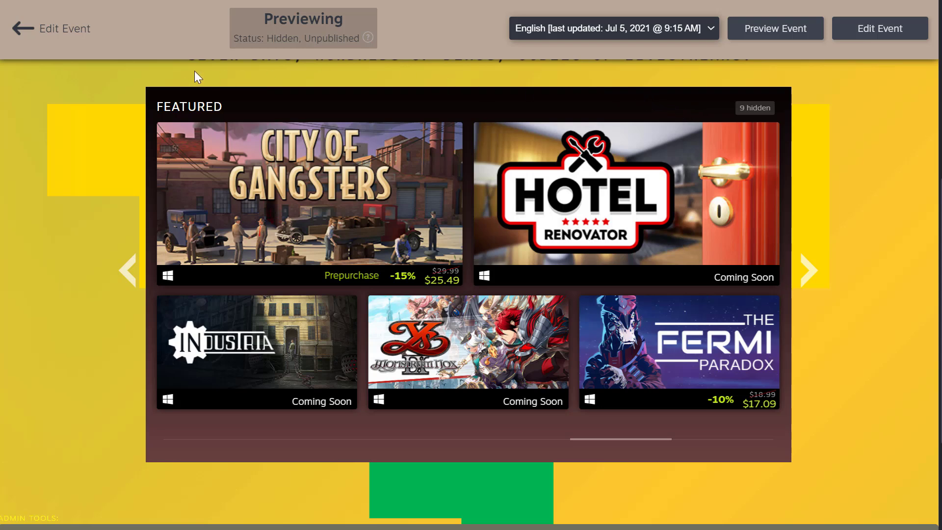
click(48, 29)
Review the Featured section's grid settings, preview the sale page again to check the game order, and return to editing
scroll(52, 224, down, 5)
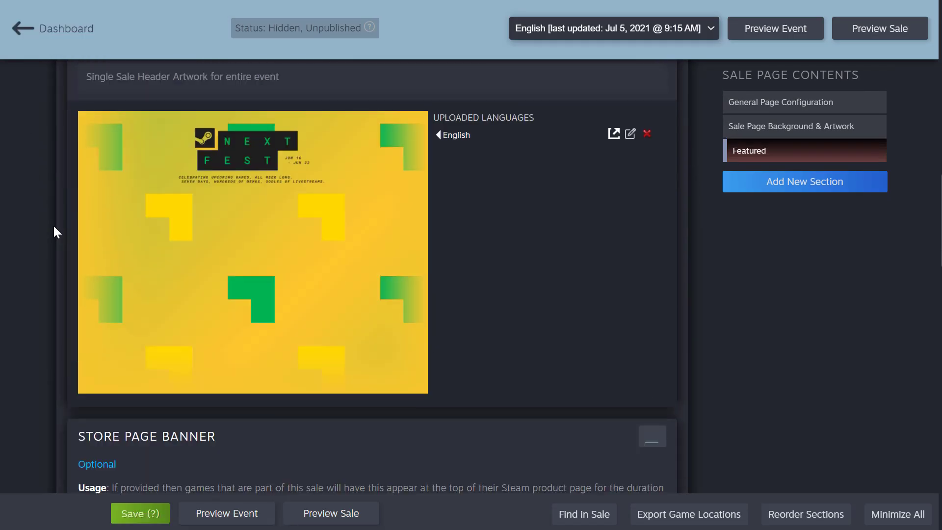
scroll(52, 226, down, 10)
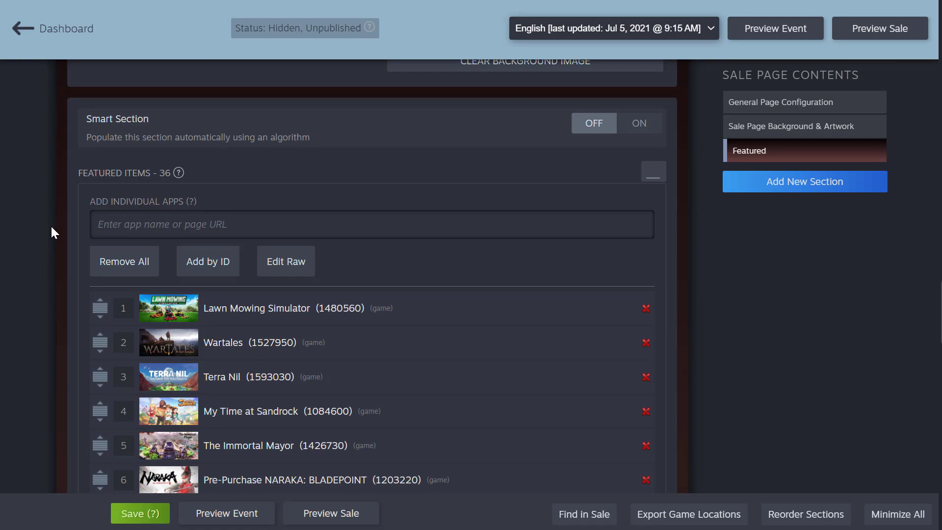
scroll(72, 211, down, 20)
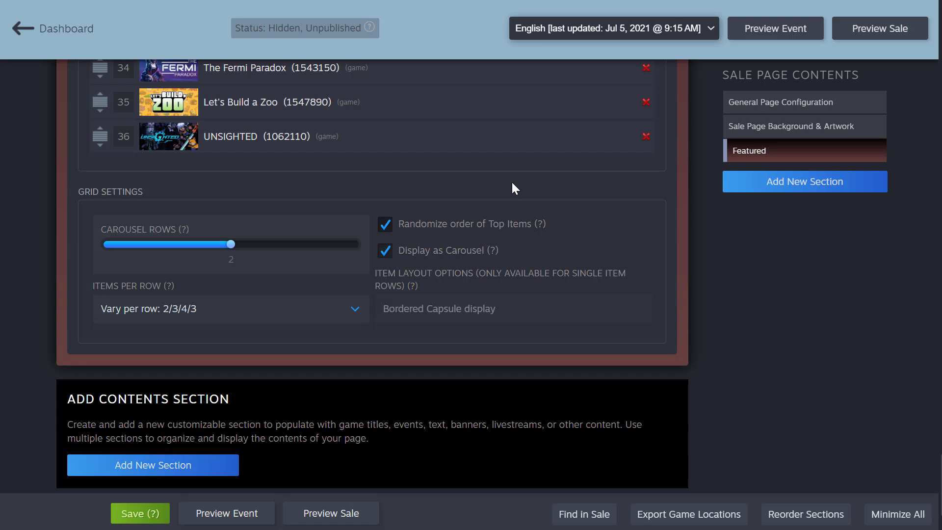
click(883, 28)
scroll(820, 186, up, 3)
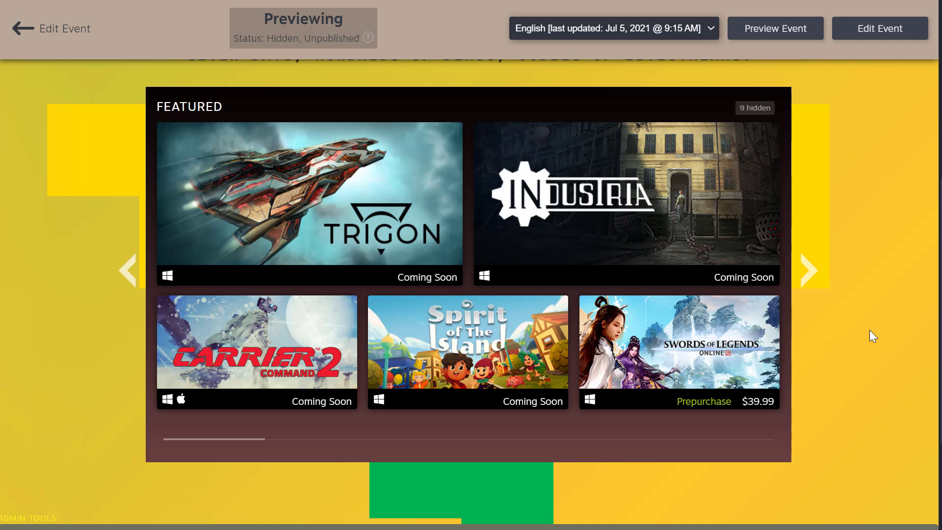
mouse_move(711, 339)
click(59, 30)
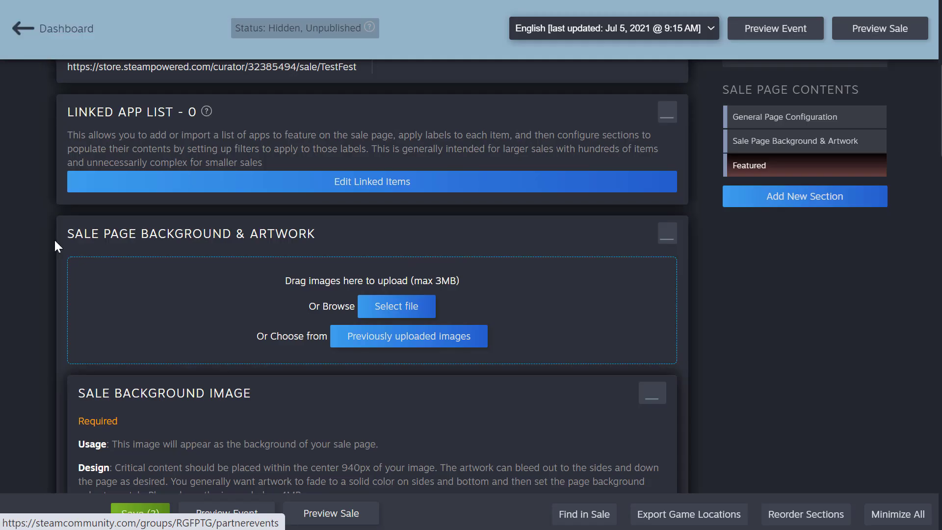
Try 3 carousel rows in the Featured section's grid settings, and reduce the number of rows to 1
scroll(66, 269, down, 10)
scroll(66, 269, down, 20)
scroll(67, 271, down, 20)
scroll(66, 265, down, 2)
scroll(66, 265, up, 2)
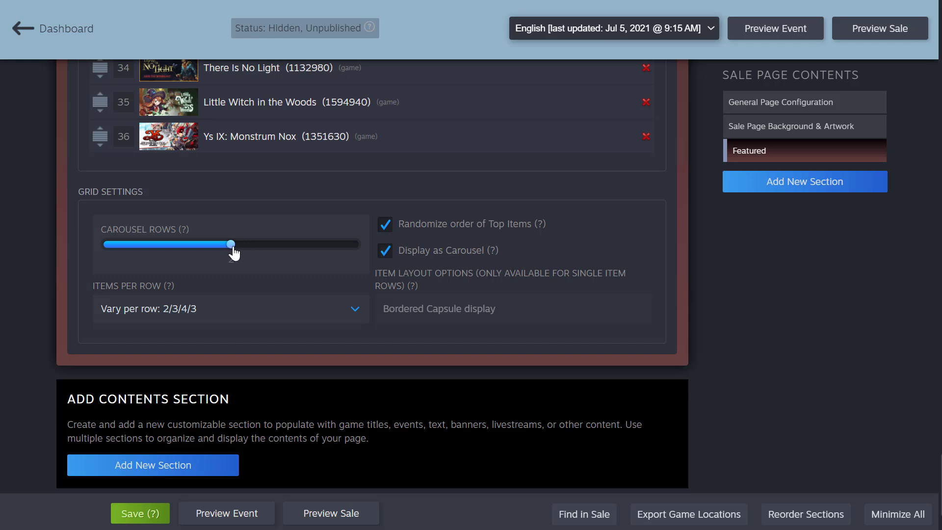
click(328, 255)
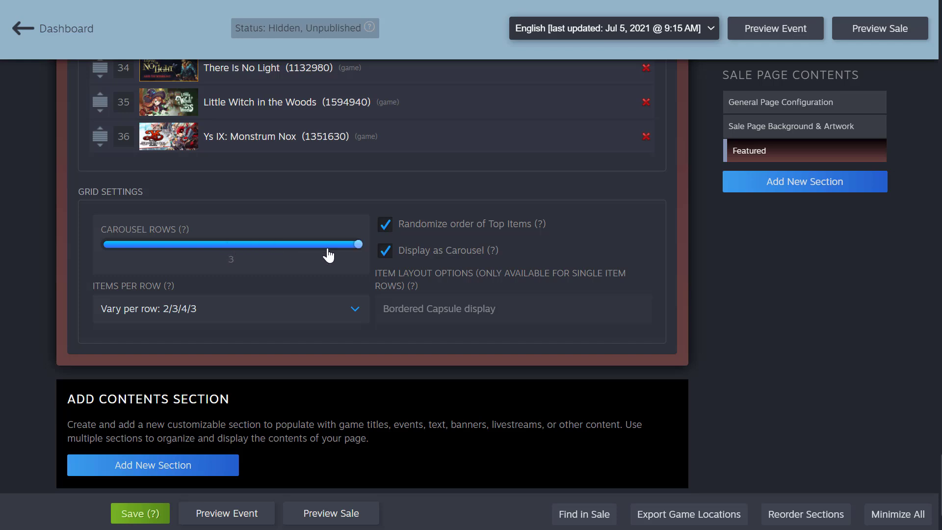
drag(329, 255, 99, 255)
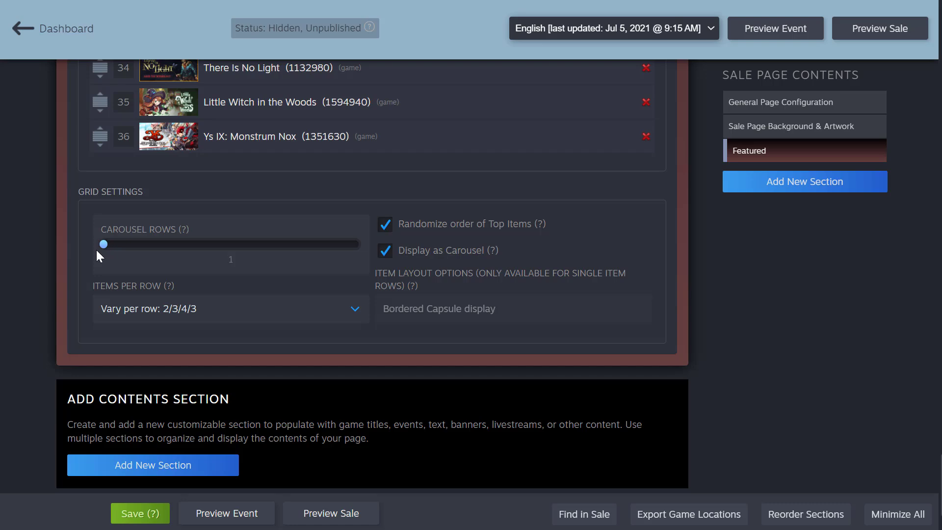
Preview the sale page with a single-row Featured carousel, advance through its games, and return to editing
click(907, 31)
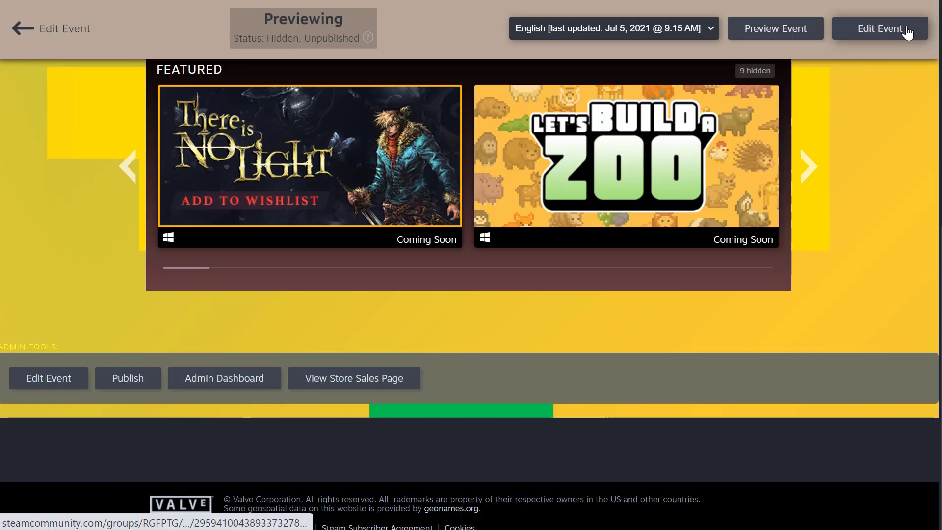
scroll(876, 108, up, 2)
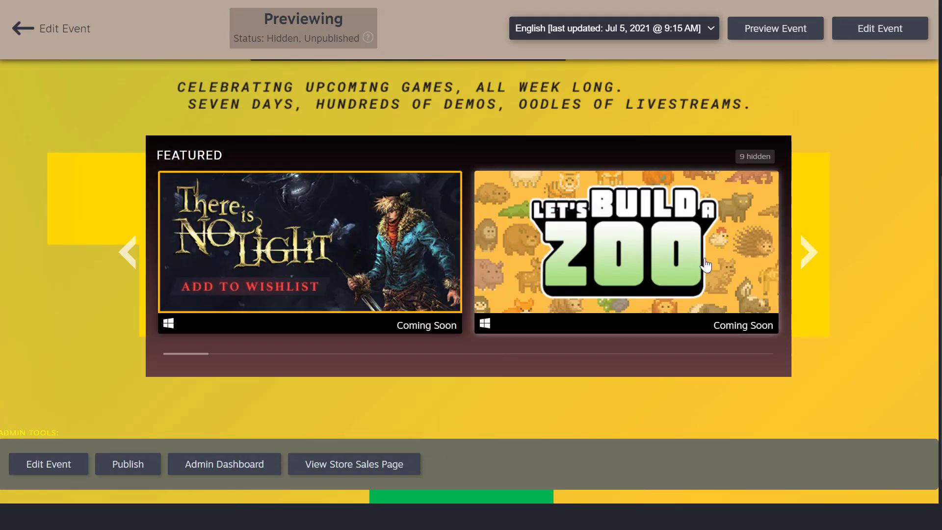
click(812, 255)
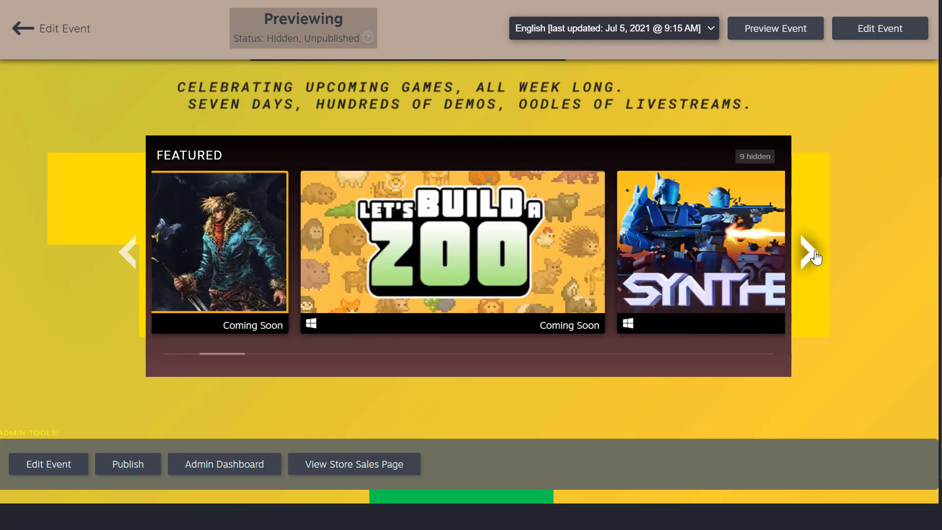
click(812, 255)
click(45, 46)
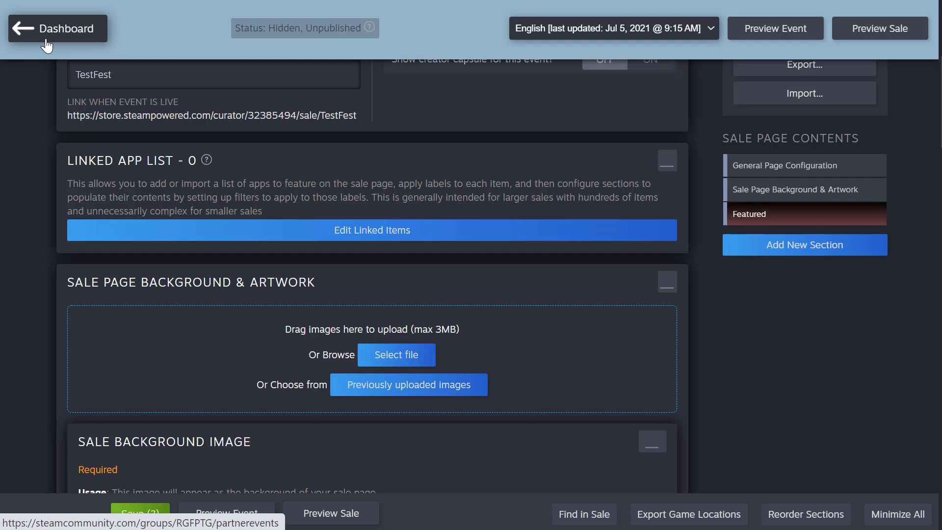
Set the Featured section's number of carousel rows to 2, and raise it to 3
scroll(69, 125, down, 20)
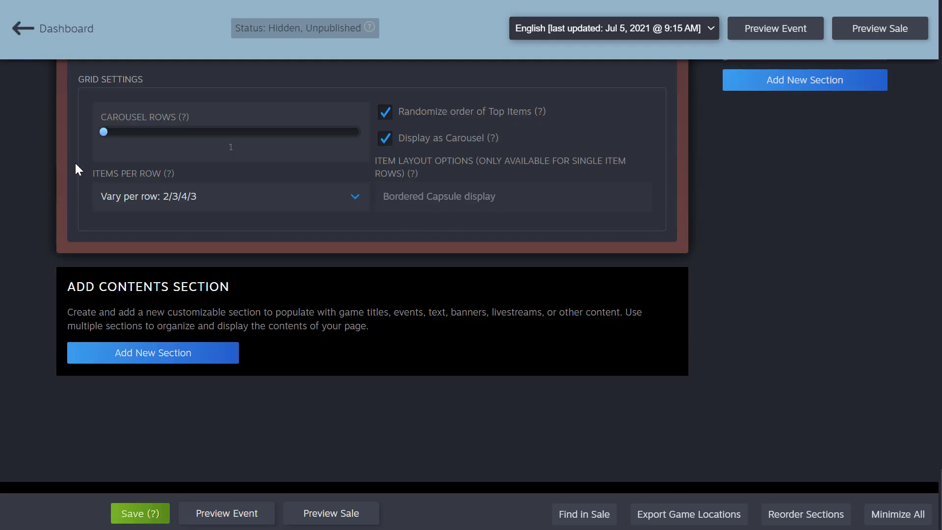
scroll(76, 163, up, 2)
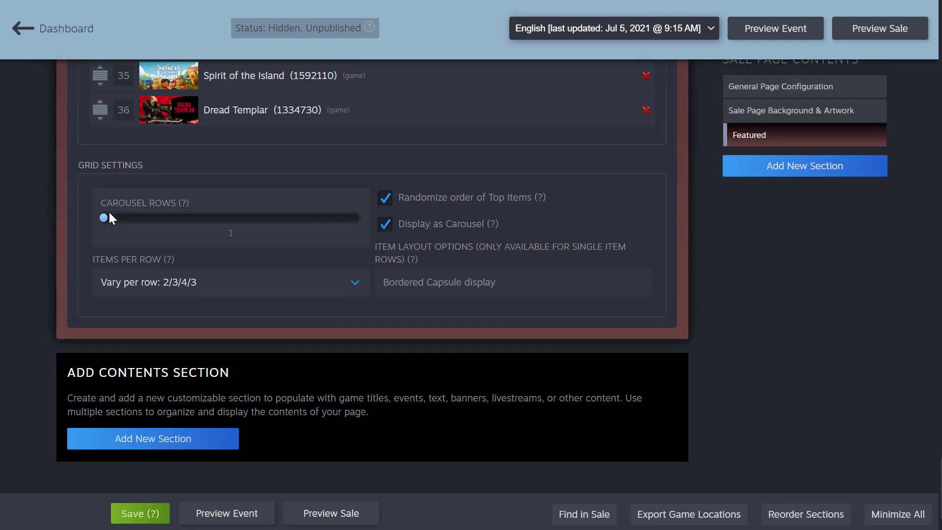
click(226, 218)
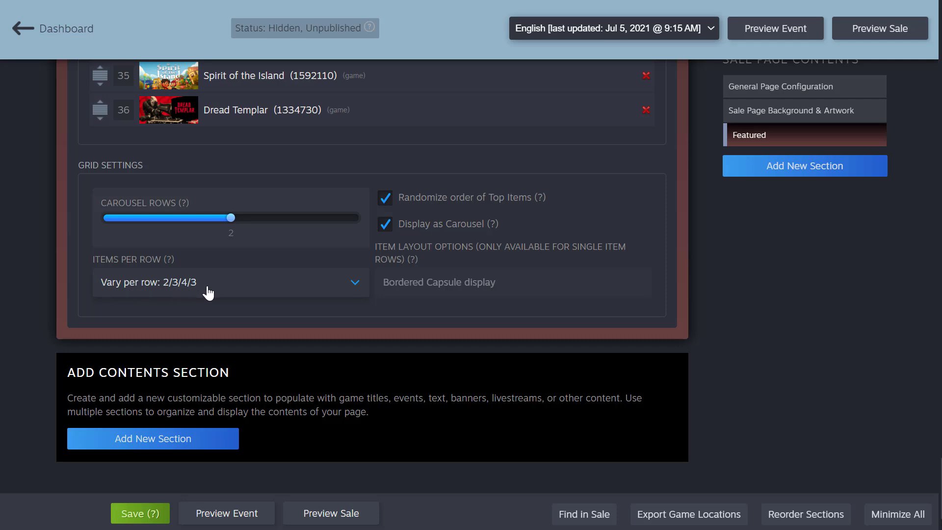
drag(232, 219, 348, 222)
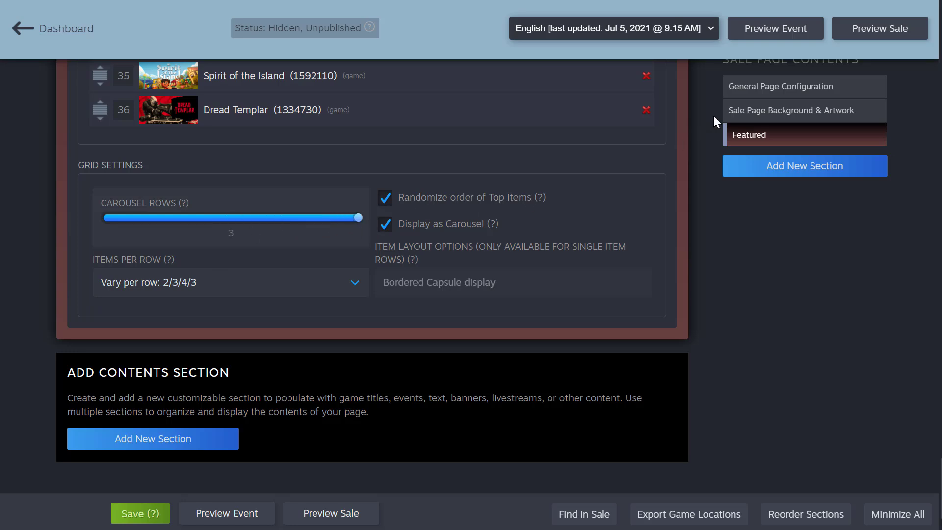
Preview the sale page to check the three-row Featured carousel, and return to editing
click(907, 31)
scroll(876, 199, up, 3)
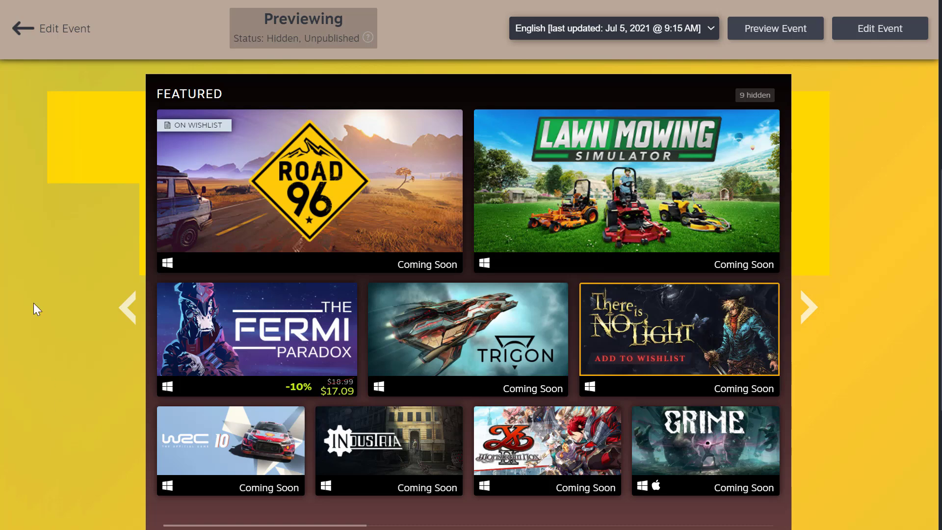
click(47, 29)
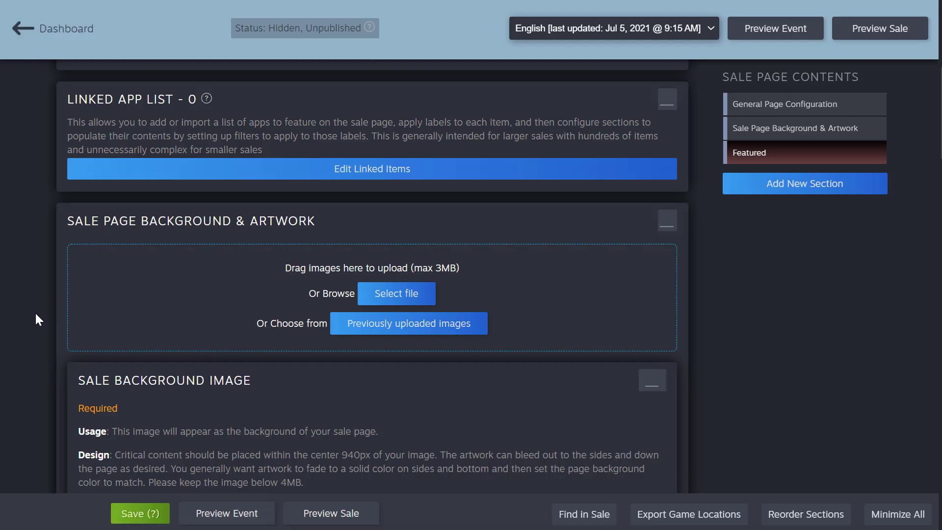
Review the items-per-row options in the Featured grid settings, keeping Vary per row: 2/3/4/3
scroll(34, 312, down, 15)
scroll(37, 304, down, 20)
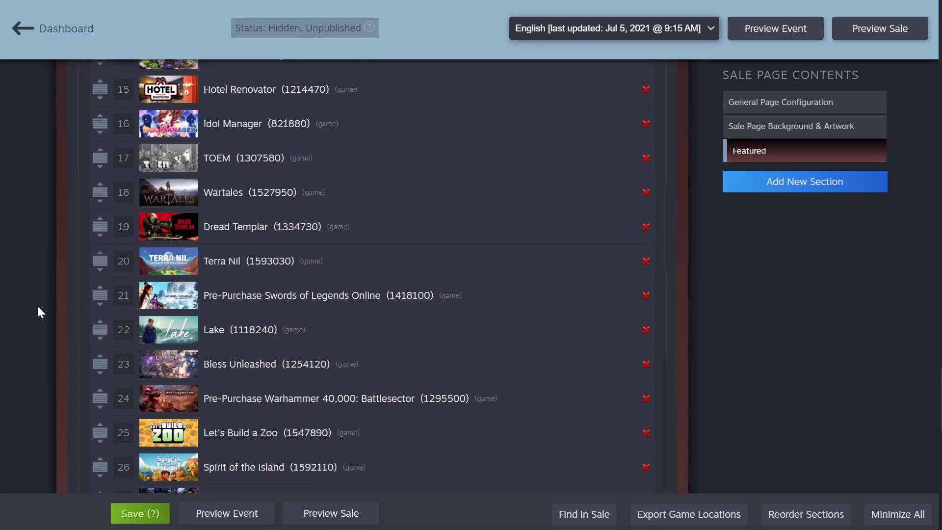
scroll(240, 204, up, 2)
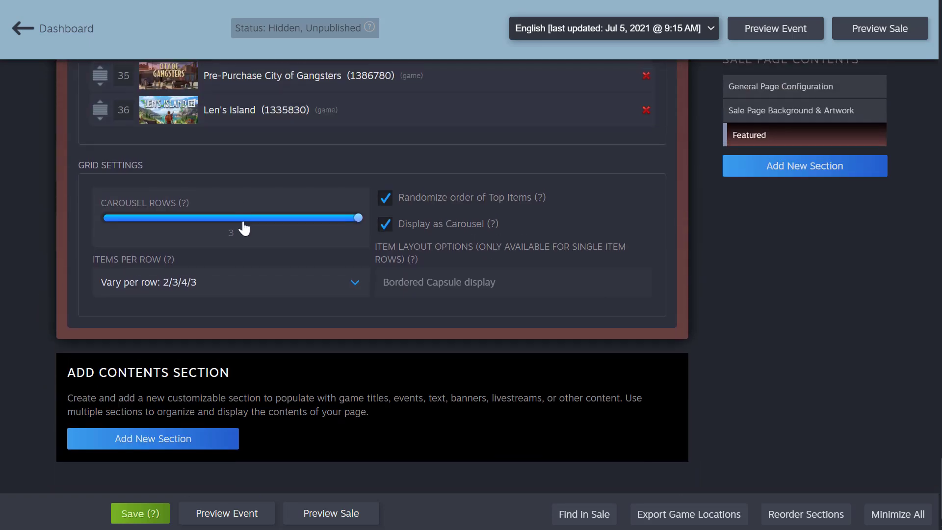
click(253, 288)
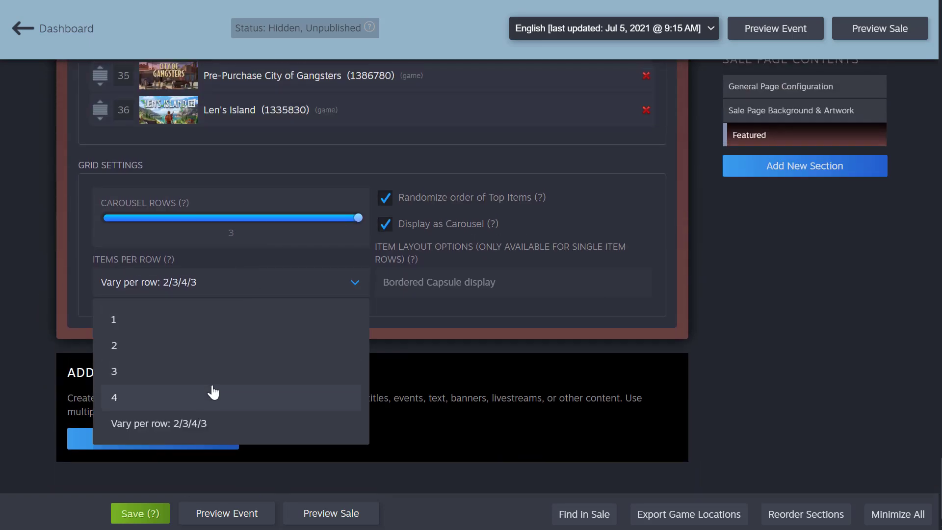
click(189, 282)
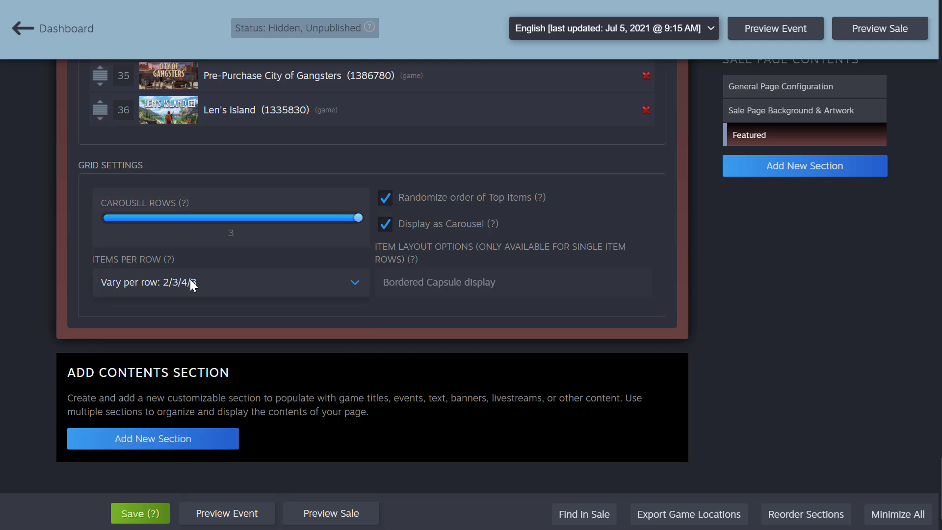
Turn off the carousel display for the Featured section and set its items per row to 3
click(386, 227)
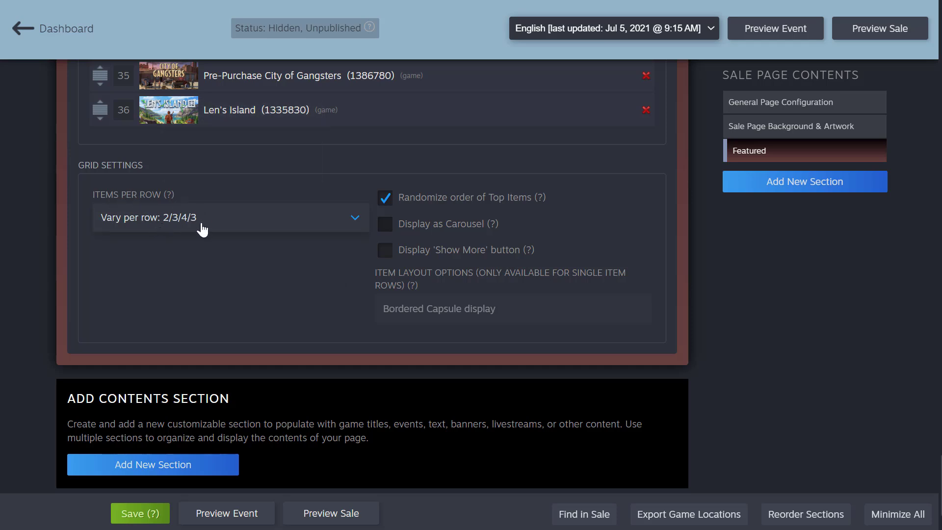
click(226, 224)
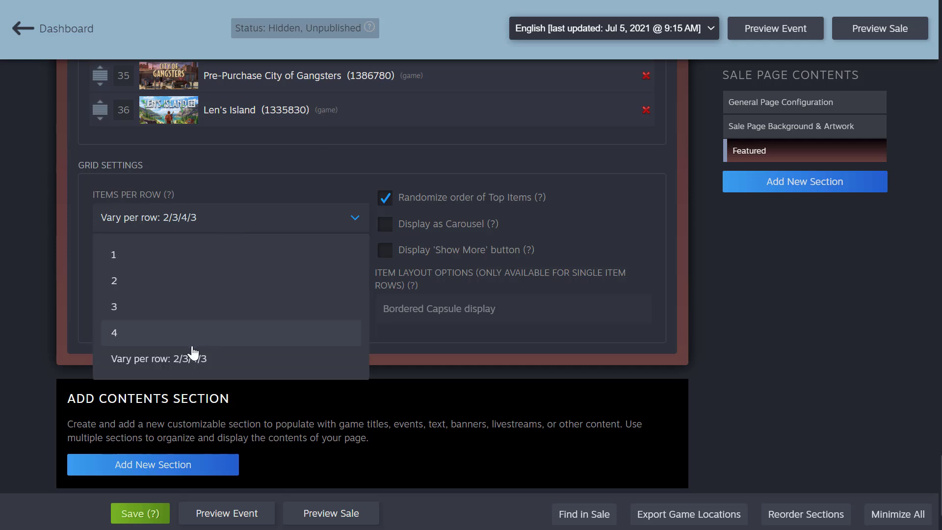
click(130, 308)
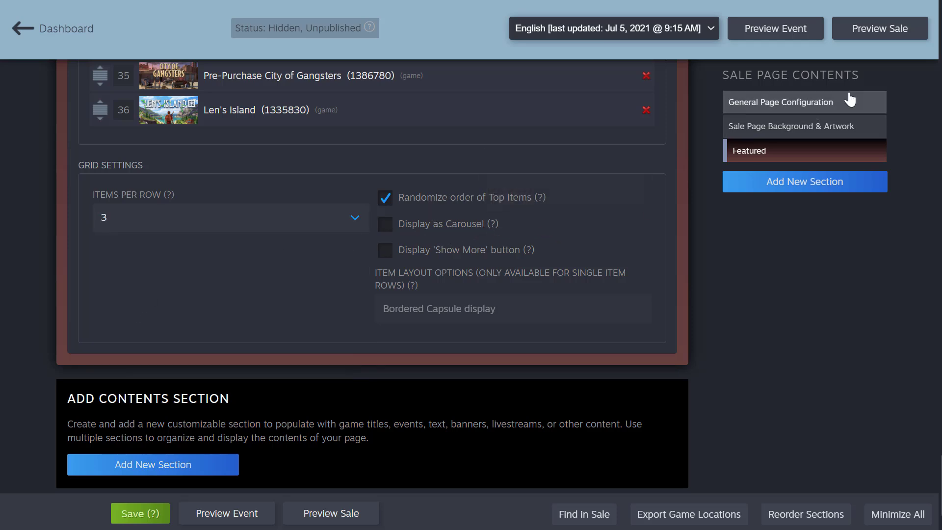
Preview the sale page to examine the Featured games in a full three-per-row grid, and return to editing
click(917, 30)
scroll(863, 192, up, 5)
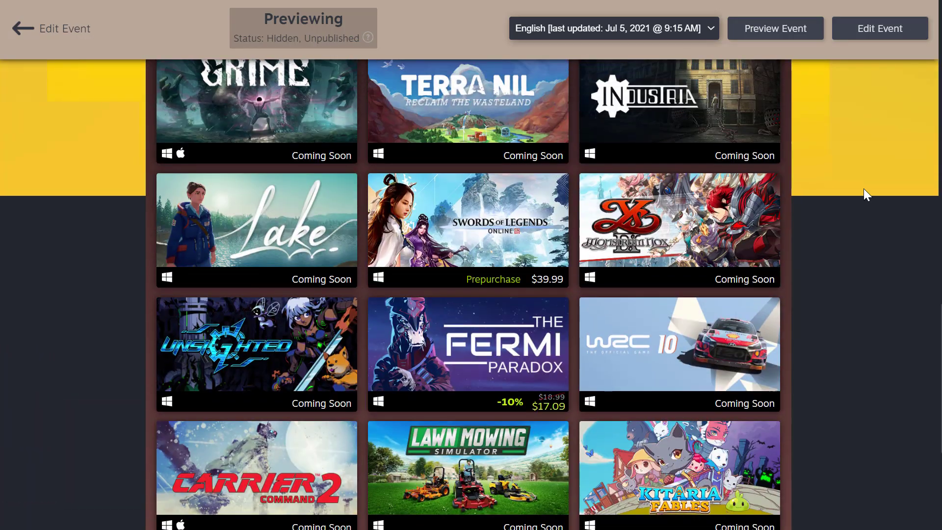
scroll(864, 188, up, 10)
scroll(868, 189, up, 2)
scroll(868, 189, down, 10)
scroll(868, 189, up, 5)
scroll(867, 187, down, 8)
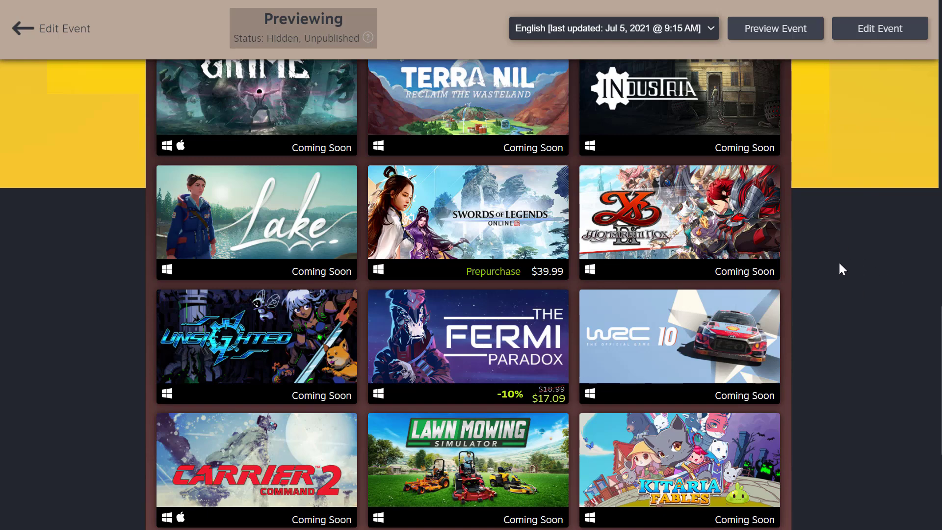
scroll(854, 175, down, 3)
scroll(855, 173, up, 3)
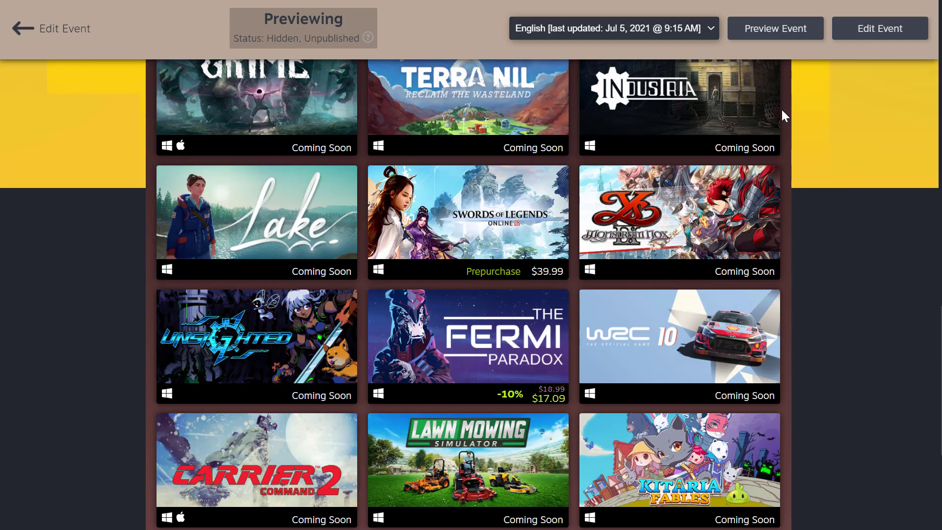
click(47, 30)
Set the sale page background color to the yellow #EDCE5E to match the background artwork
scroll(107, 265, up, 7)
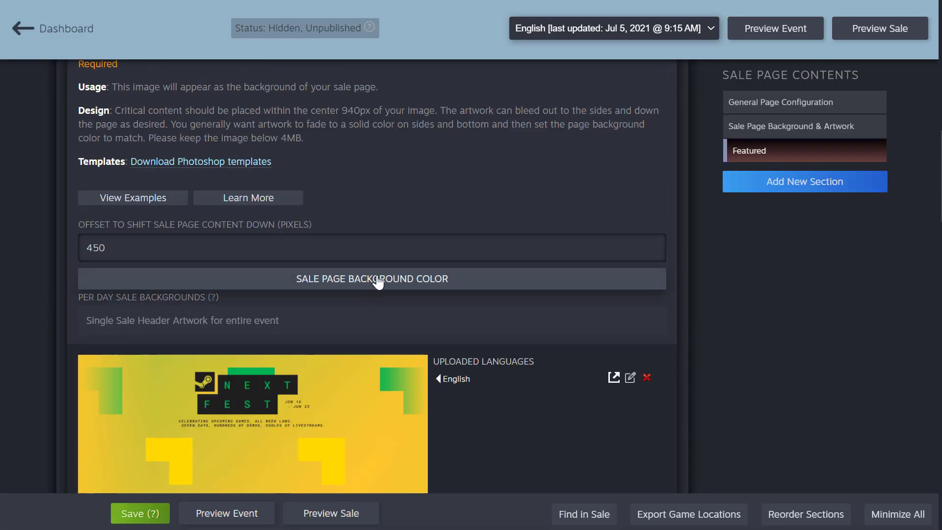
click(378, 280)
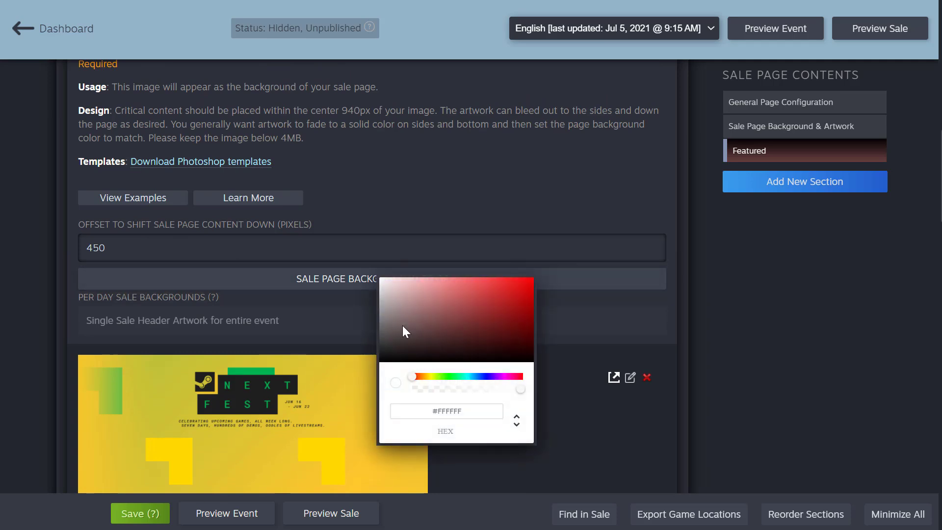
drag(427, 377, 432, 377)
click(473, 283)
drag(433, 376, 427, 374)
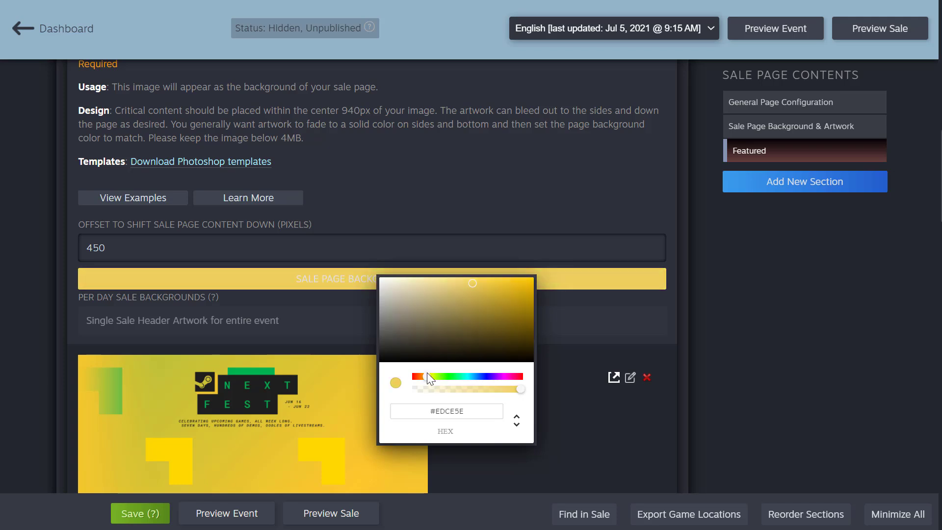
scroll(199, 395, down, 4)
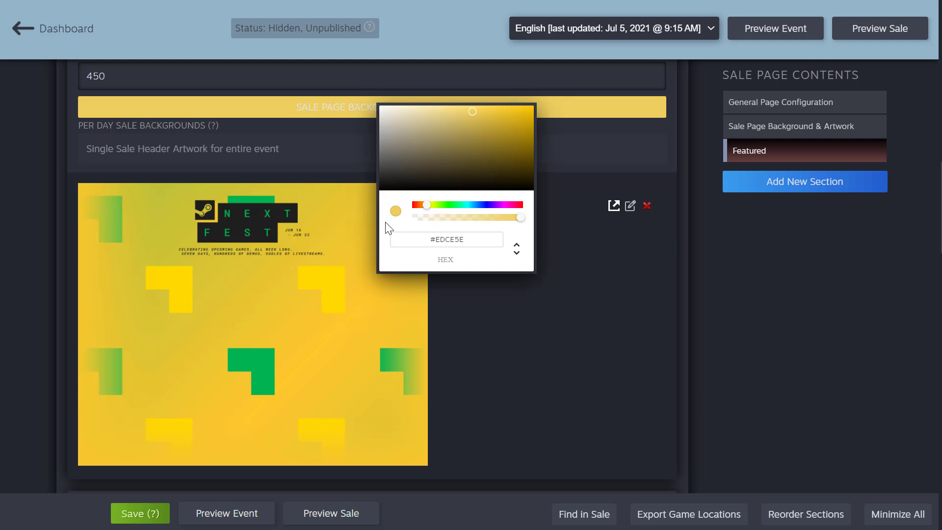
click(588, 309)
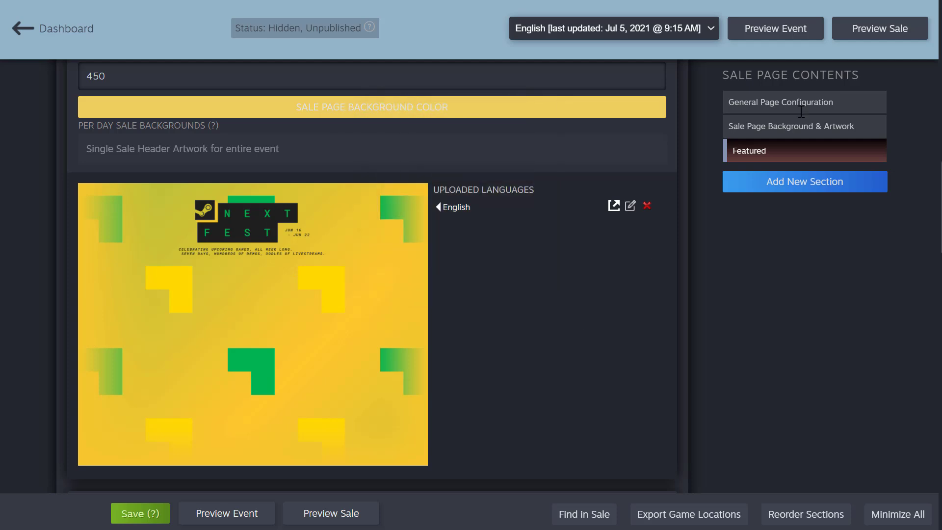
Preview the sale page to check how the background color continues below the artwork, and return to editing
click(898, 34)
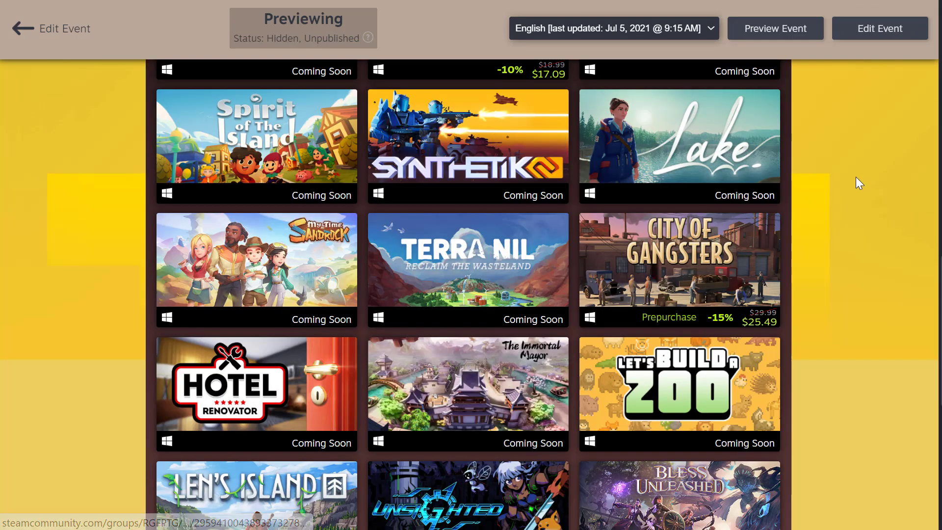
scroll(856, 179, down, 3)
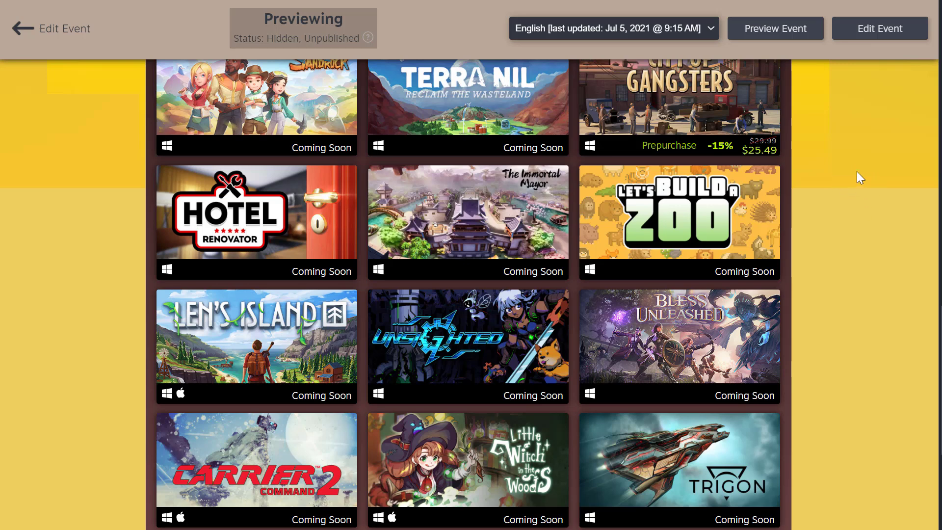
click(82, 43)
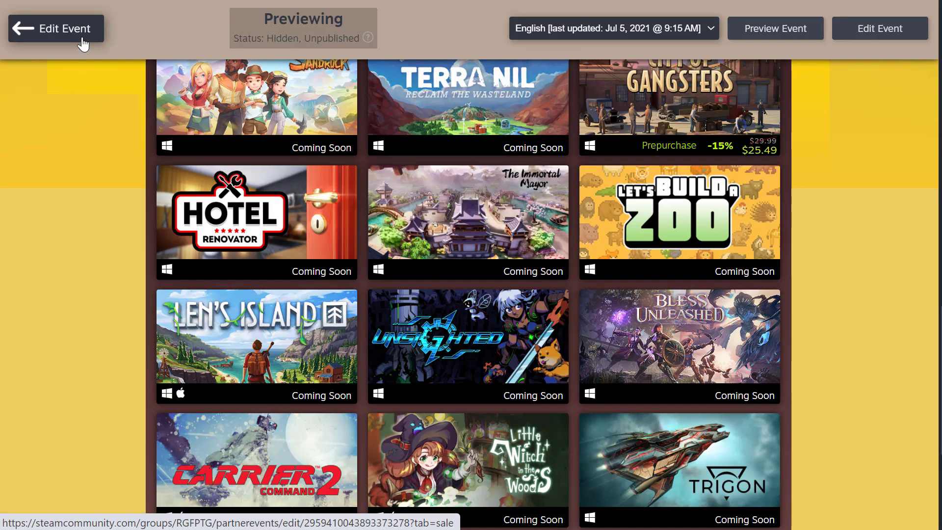
Enable the 'Show More' button in the Featured section's grid settings
scroll(73, 293, down, 20)
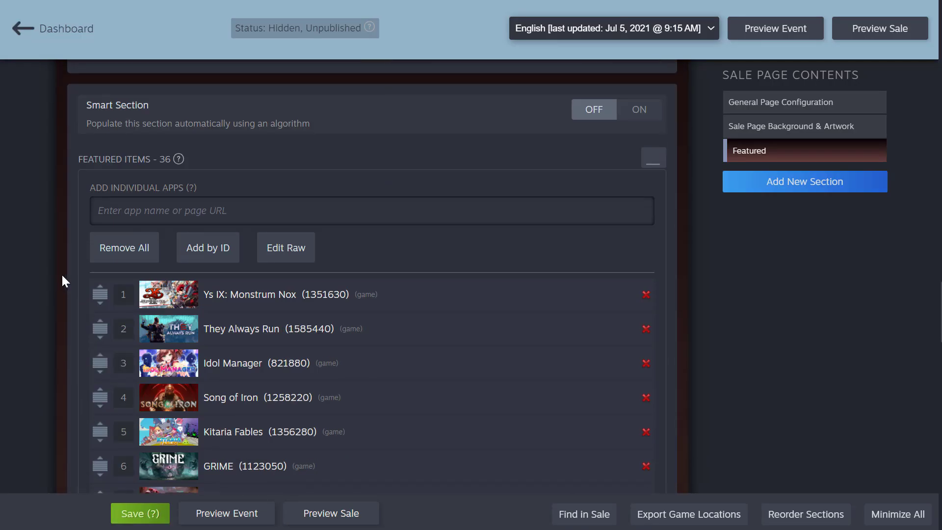
scroll(57, 270, down, 15)
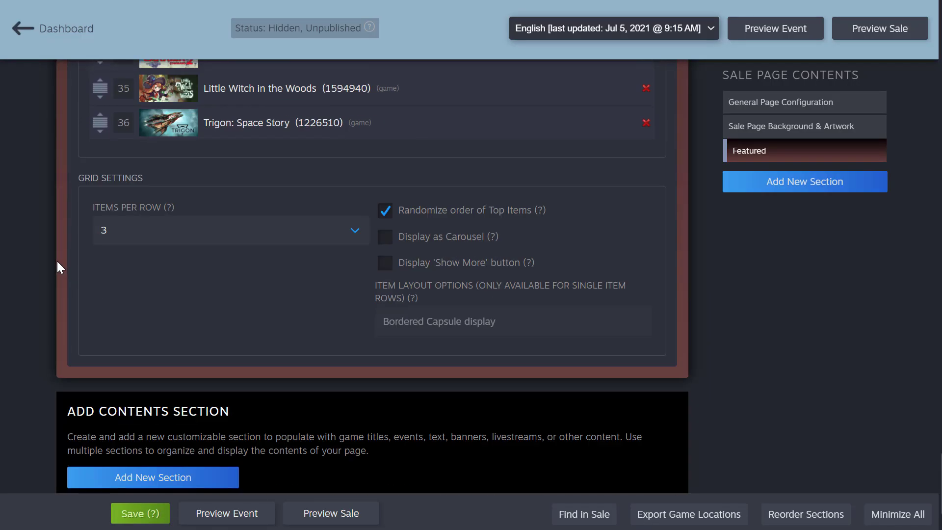
scroll(59, 157, up, 2)
scroll(56, 215, down, 2)
click(386, 265)
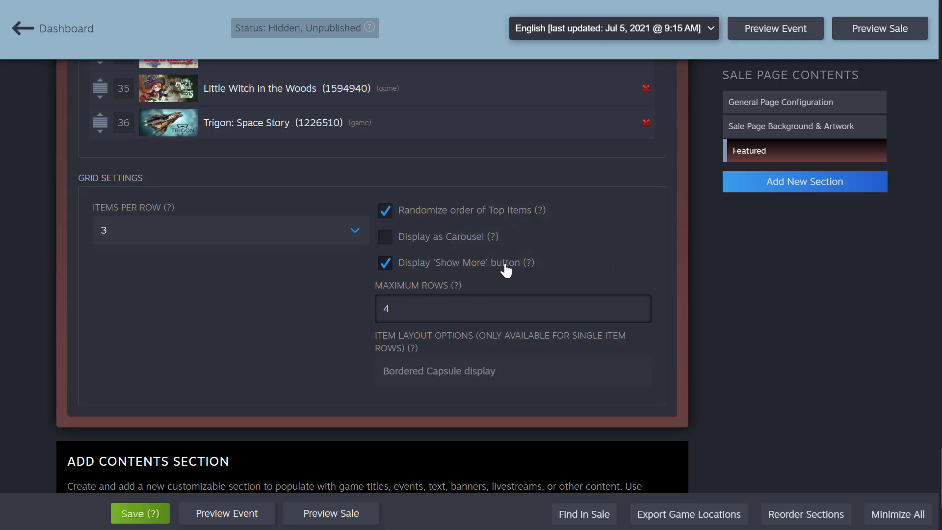
Preview the sale page, expand the Featured grid with Show more until all games are listed, and return to editing
click(892, 41)
scroll(793, 191, up, 8)
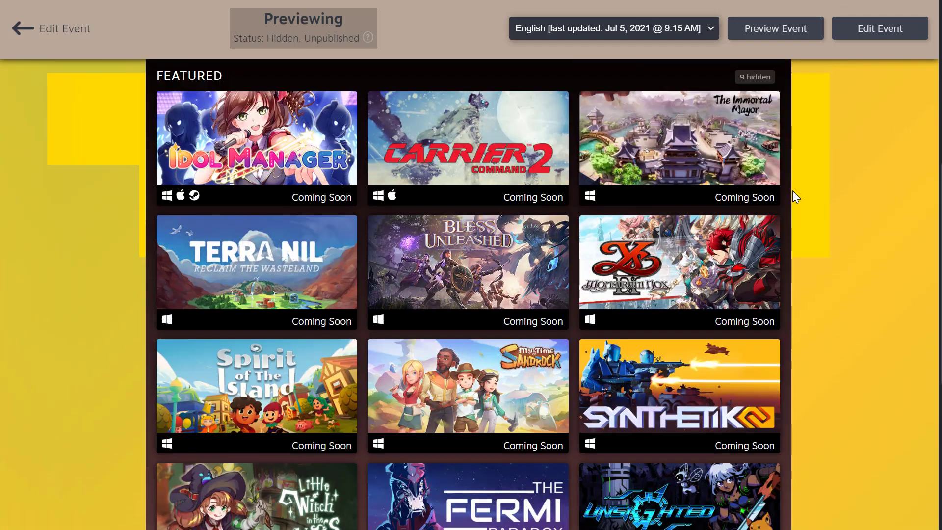
scroll(793, 187, down, 7)
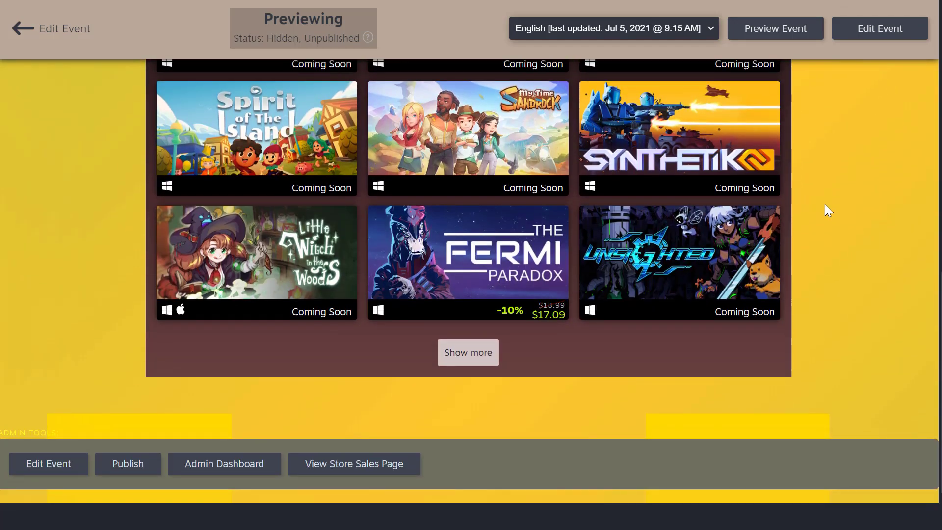
click(478, 360)
scroll(475, 356, down, 8)
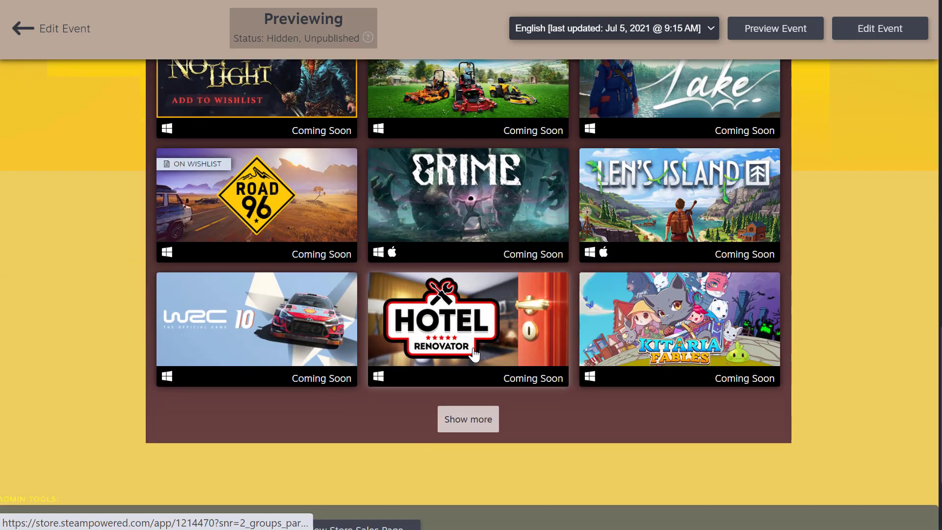
click(480, 425)
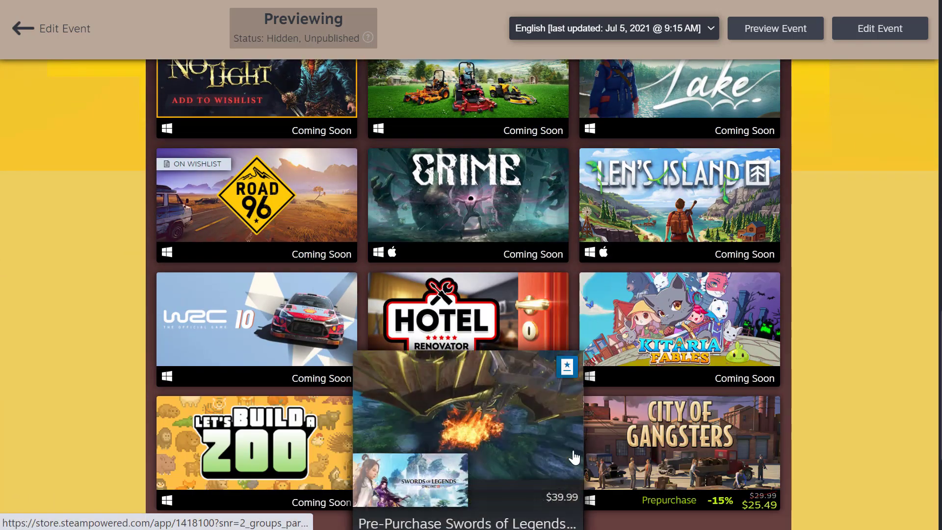
scroll(798, 445, down, 5)
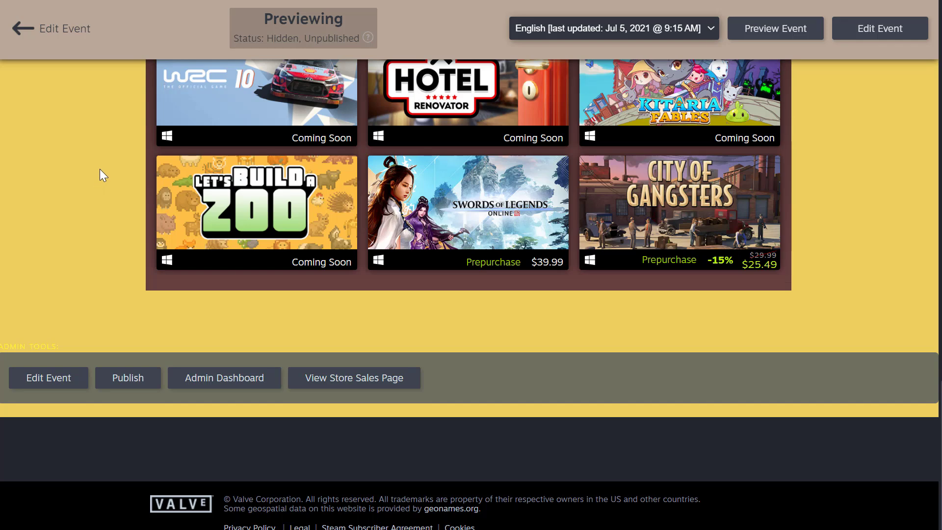
scroll(101, 175, up, 6)
click(71, 41)
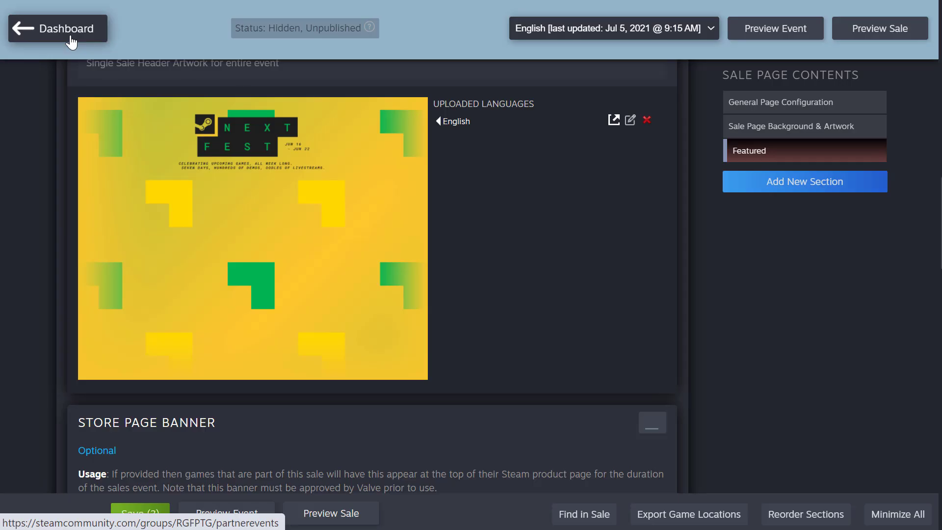
Review the Featured section's background settings, game list and grid settings
scroll(61, 216, down, 6)
scroll(60, 214, down, 20)
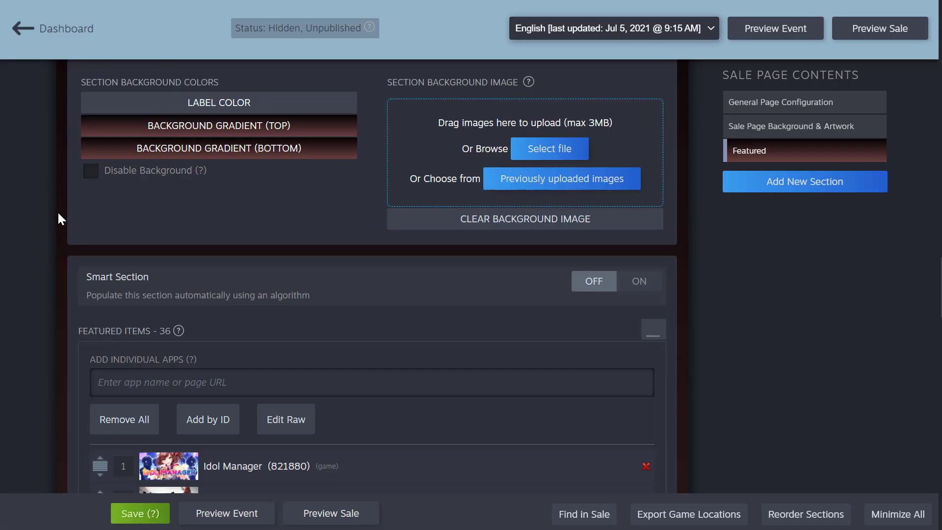
scroll(51, 209, down, 9)
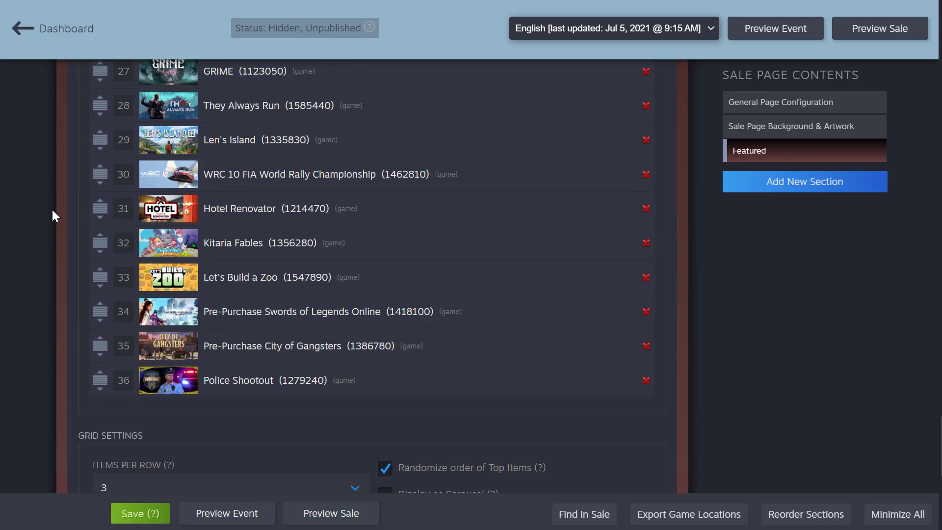
scroll(51, 208, down, 6)
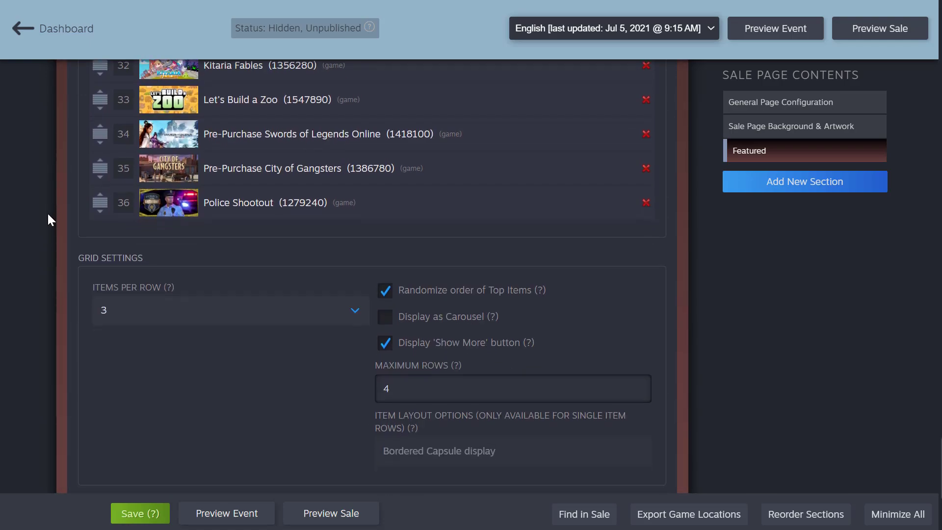
scroll(48, 212, down, 2)
scroll(46, 217, up, 7)
scroll(48, 221, up, 15)
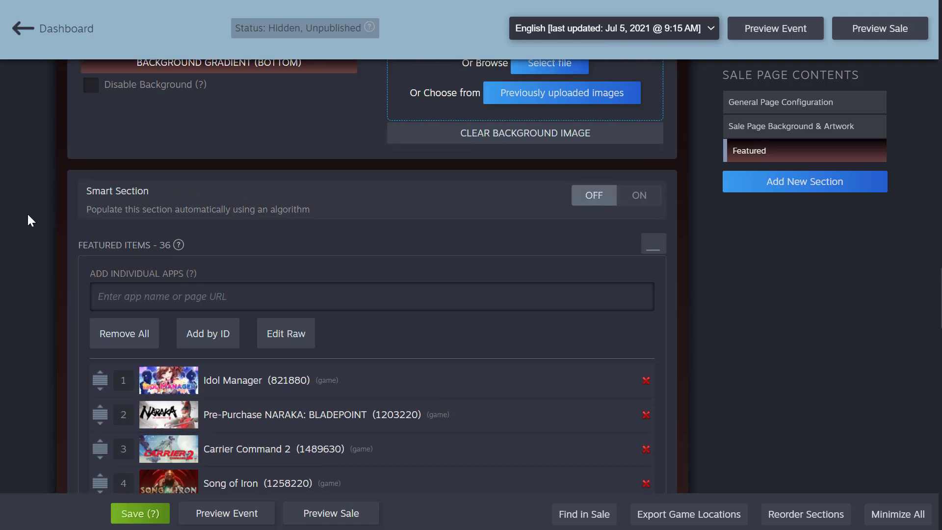
scroll(51, 212, down, 15)
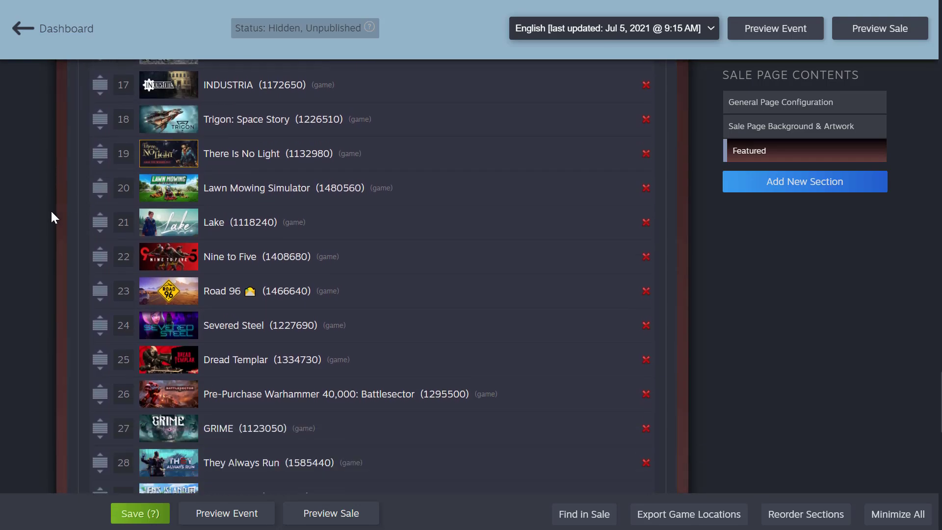
scroll(51, 213, down, 12)
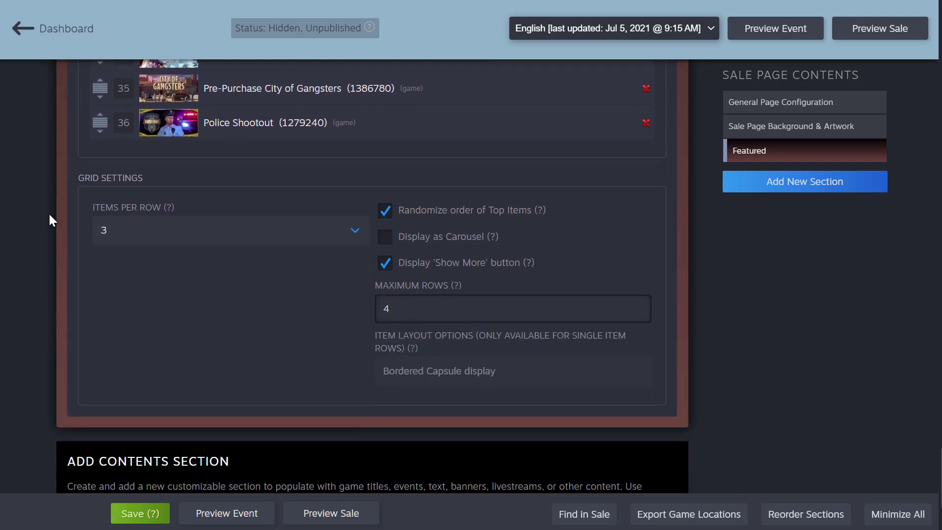
Add a new content section for Apps and Bundles below the Featured section
scroll(51, 219, down, 4)
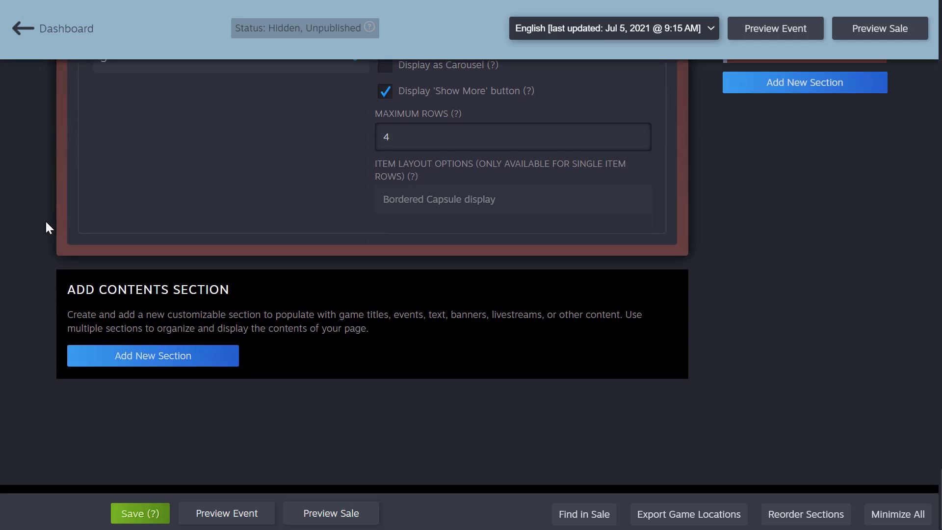
click(213, 358)
click(321, 330)
click(328, 310)
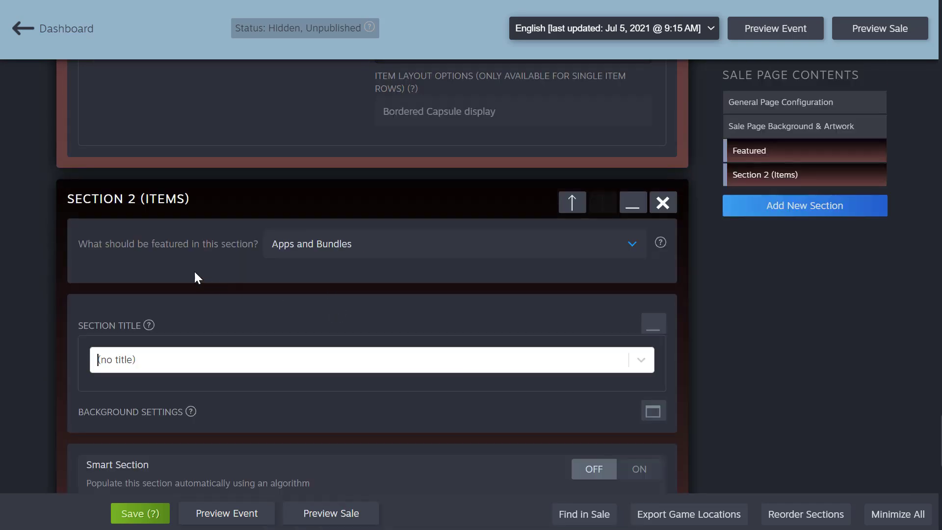
Search for "por" in Section 2's featured items and add the game Portal 2 (620)
scroll(52, 228, down, 7)
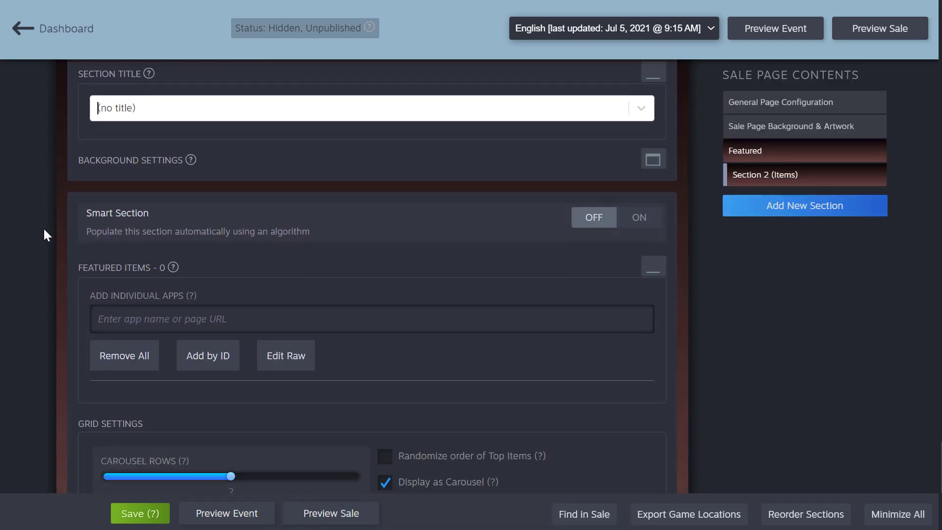
click(162, 237)
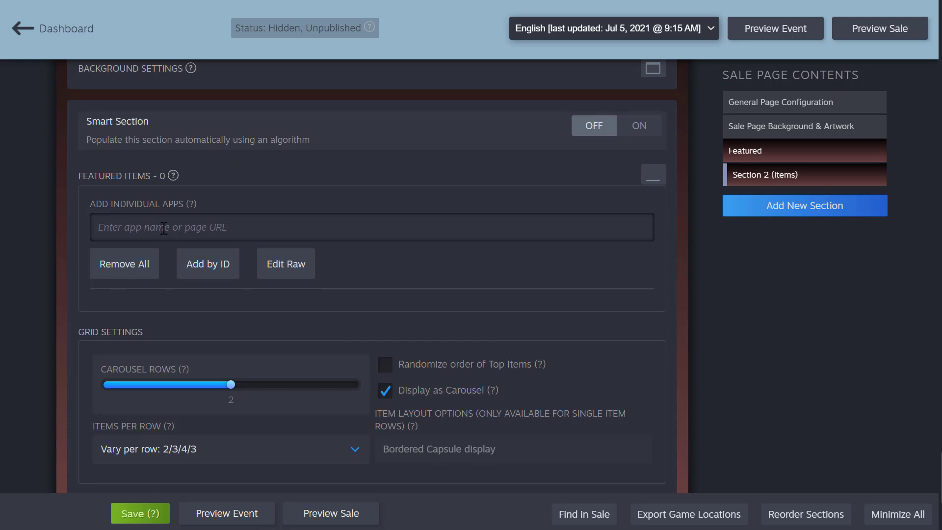
text(por)
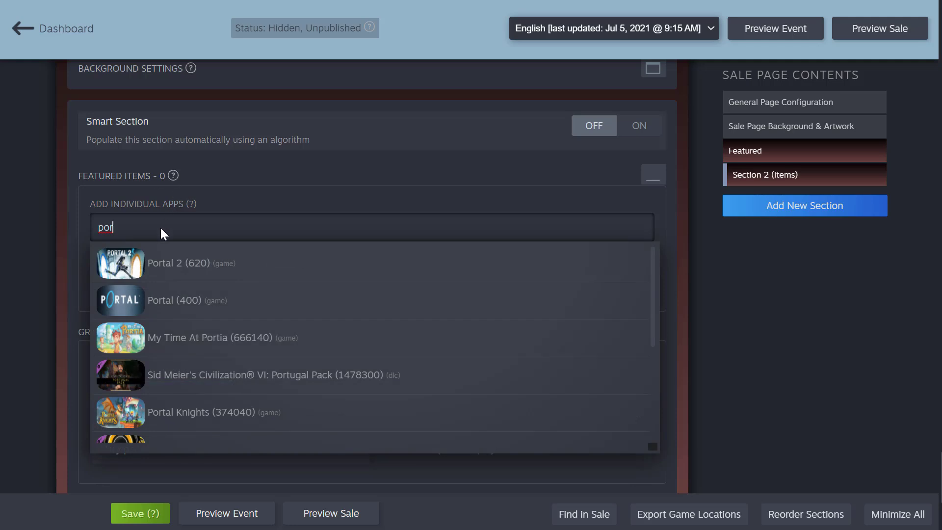
click(146, 263)
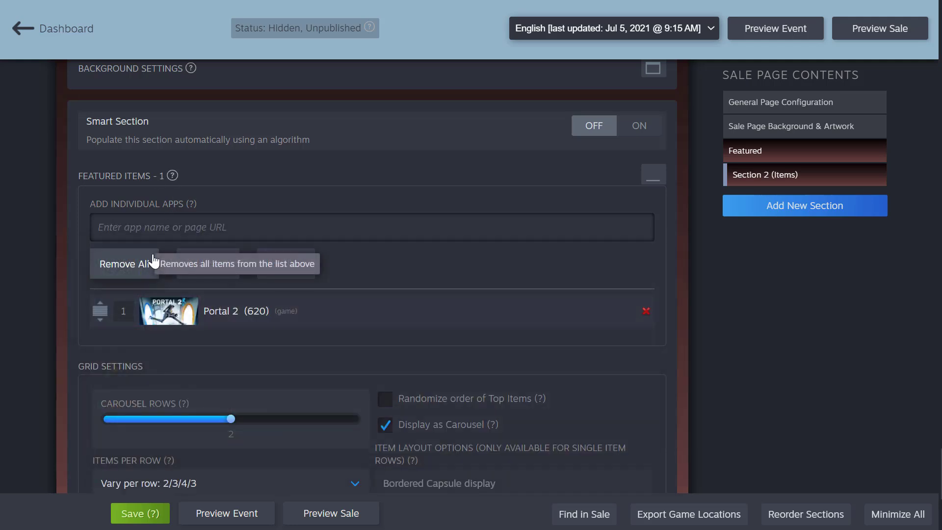
Set Section 2's grid to 1 carousel row with 1 item per row
scroll(195, 257, down, 3)
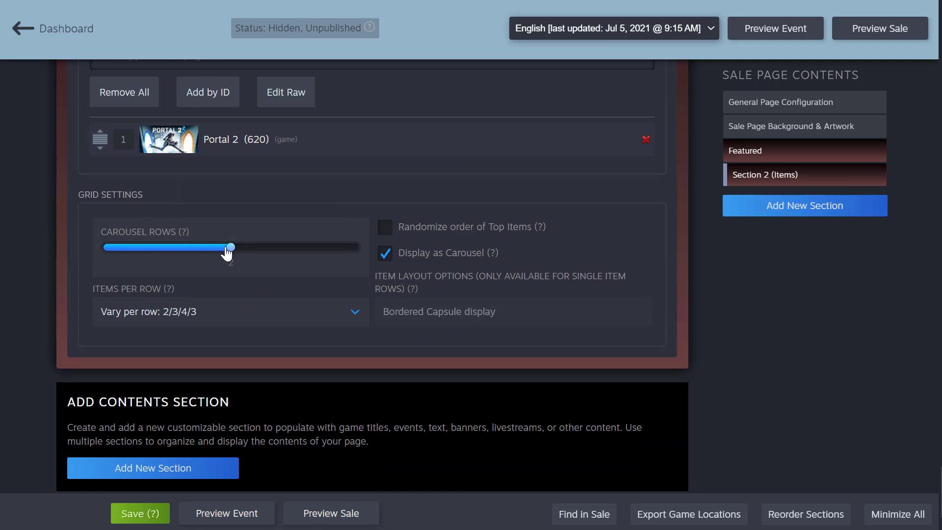
drag(229, 251, 120, 257)
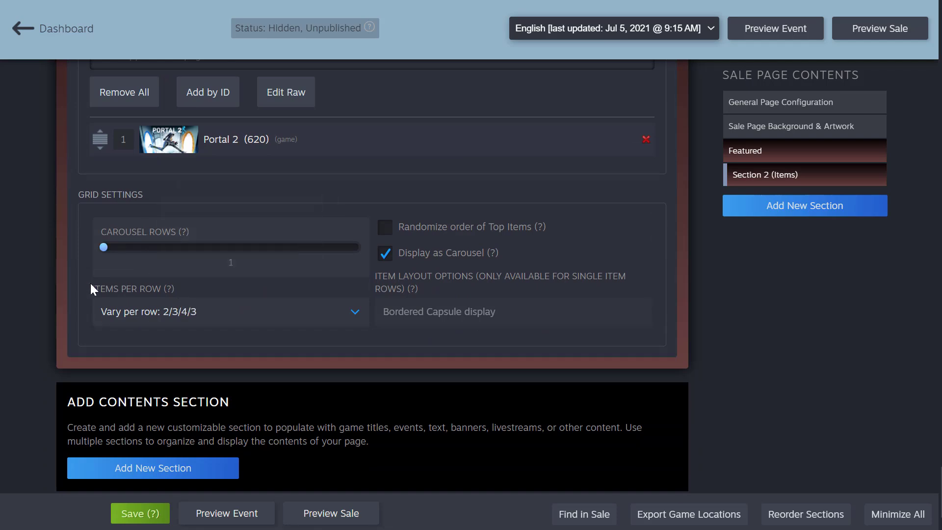
click(157, 323)
click(152, 348)
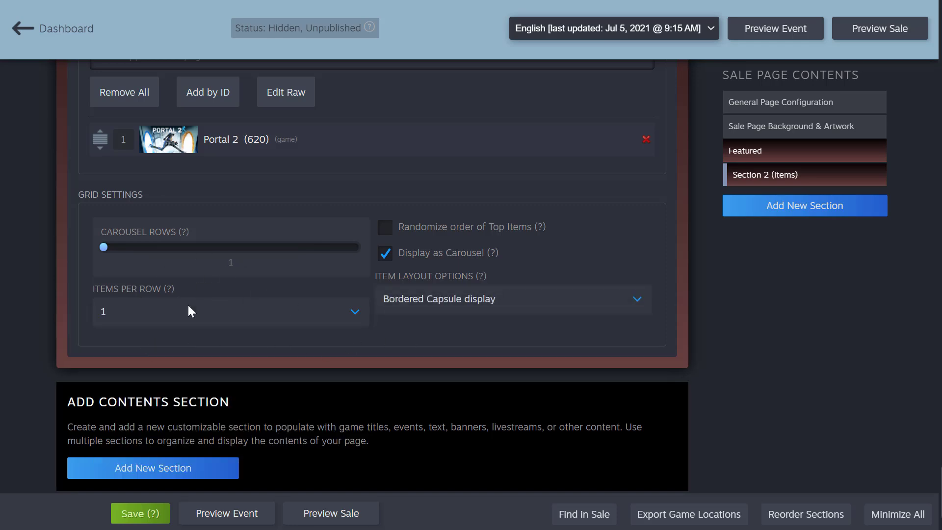
Compare the item layout options for Section 2's grid and choose Library Art display
click(641, 307)
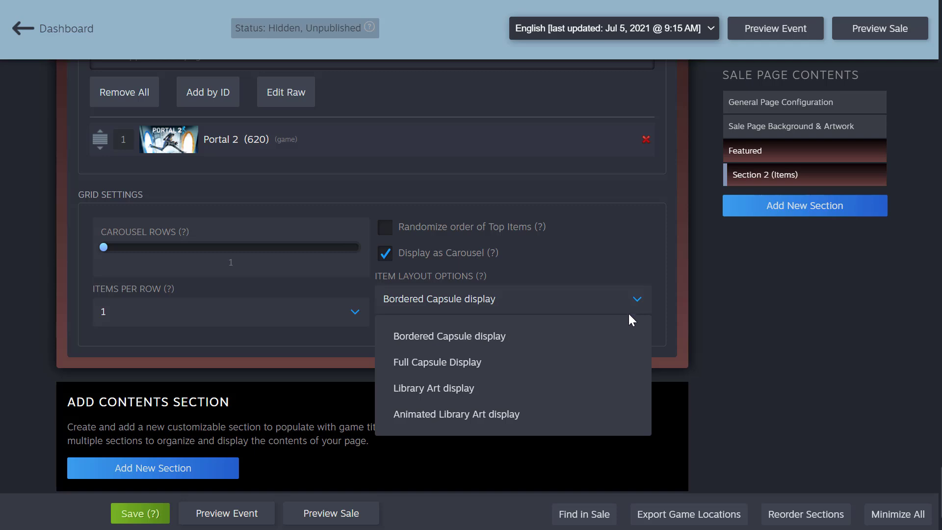
mouse_move(467, 395)
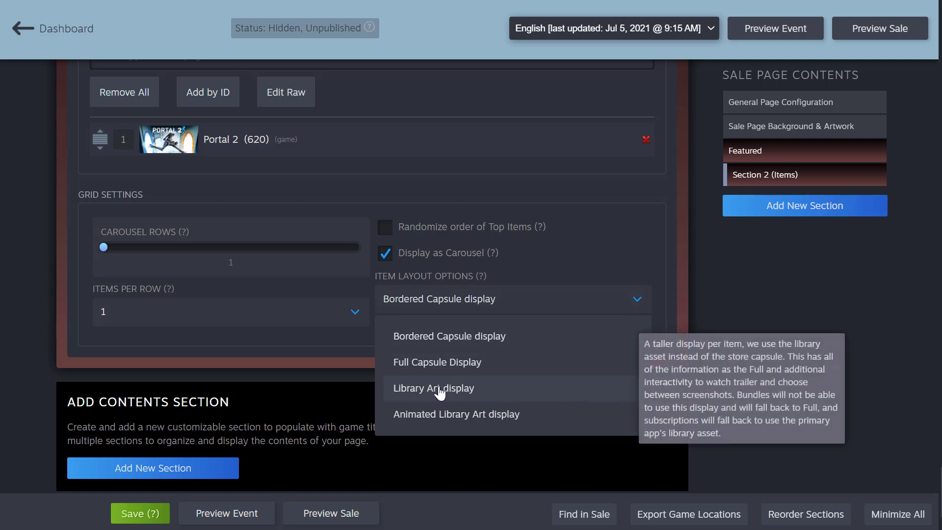
mouse_move(423, 421)
click(433, 390)
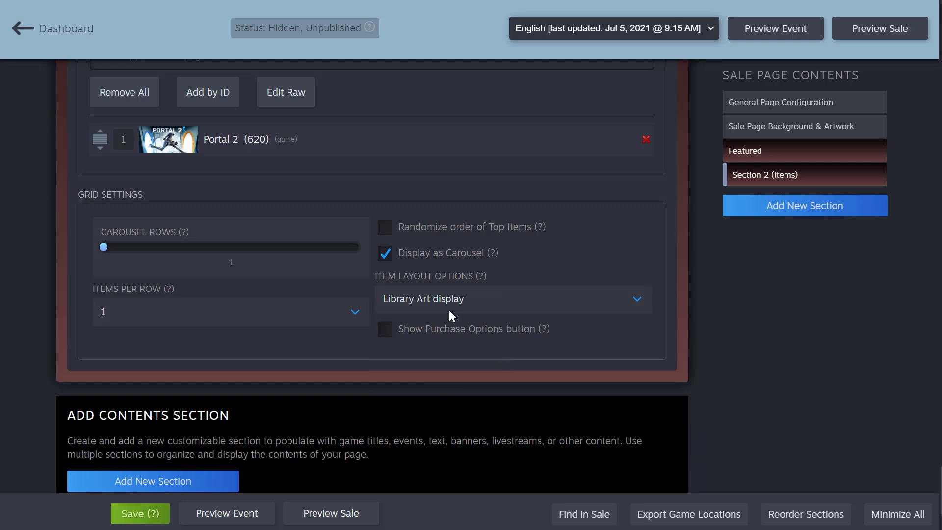
scroll(444, 312, up, 2)
scroll(456, 315, up, 6)
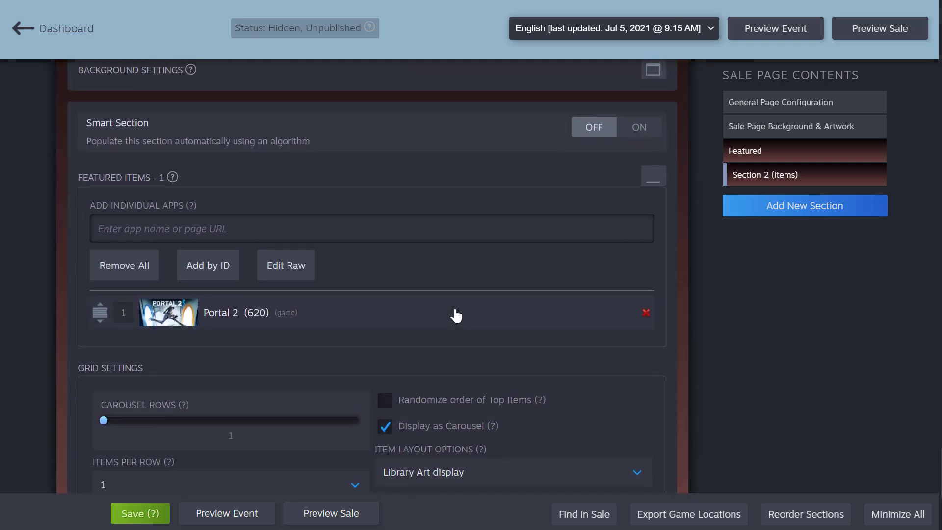
Reorder the sale page sections so that Section 2 (Items) comes before Featured
scroll(504, 314, up, 4)
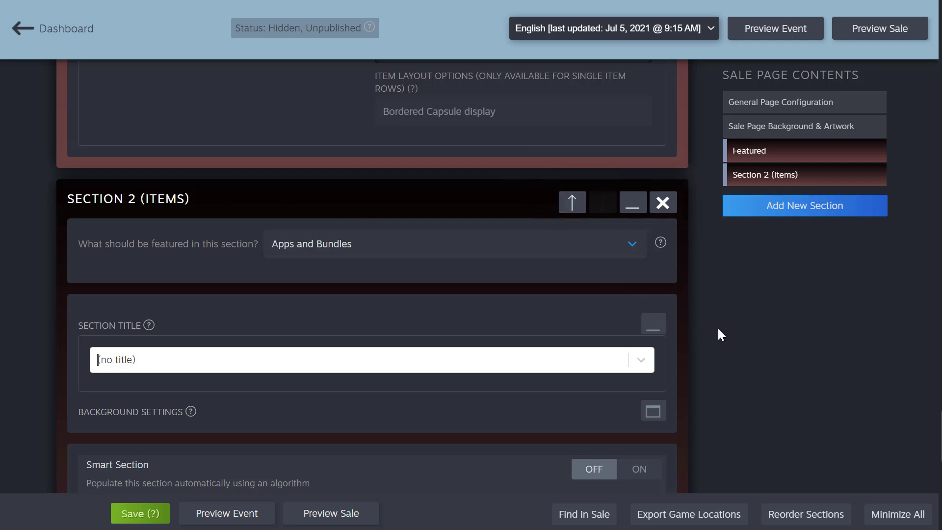
scroll(464, 260, down, 2)
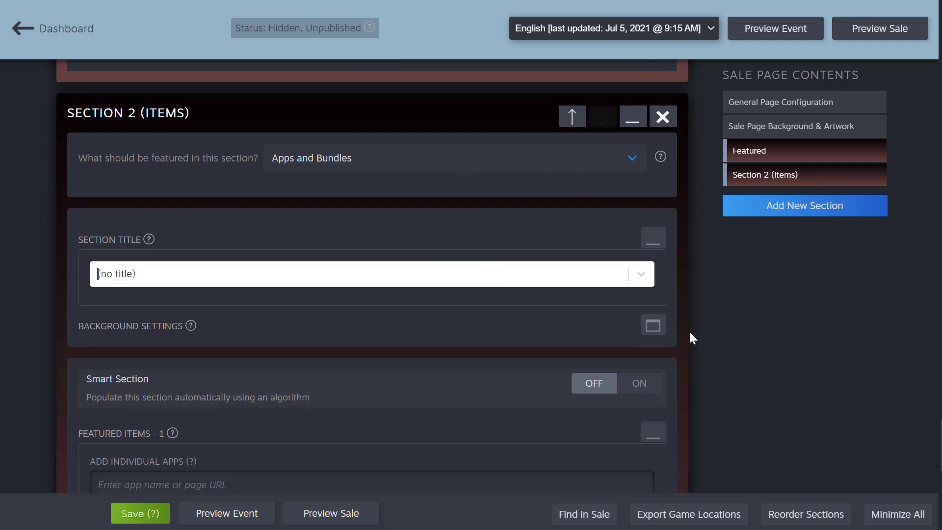
click(803, 515)
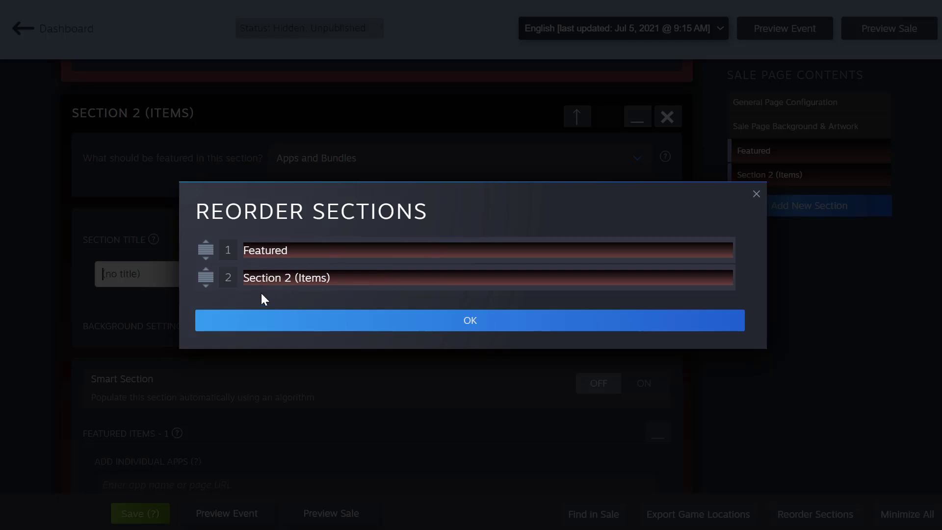
click(206, 269)
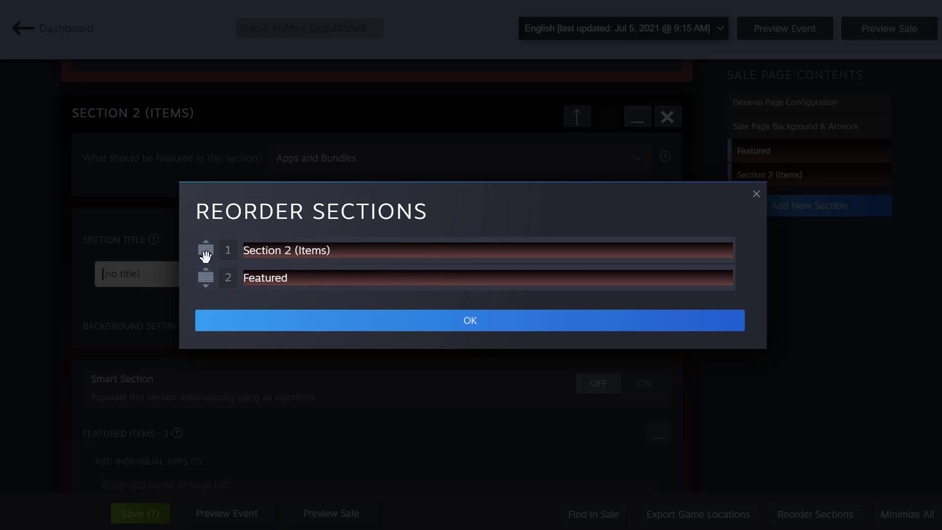
click(314, 323)
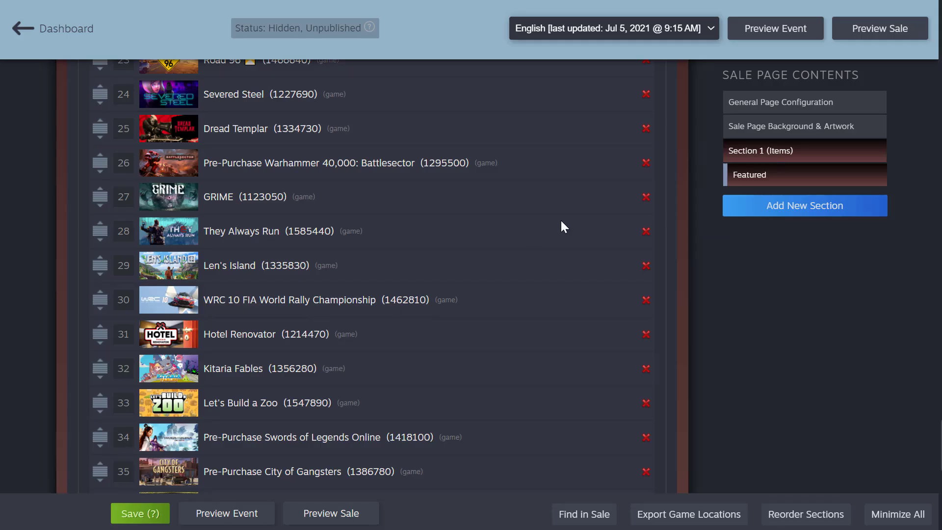
Preview the sale page, examine the Portal 2 display and the Featured grid, and return to editing
click(868, 37)
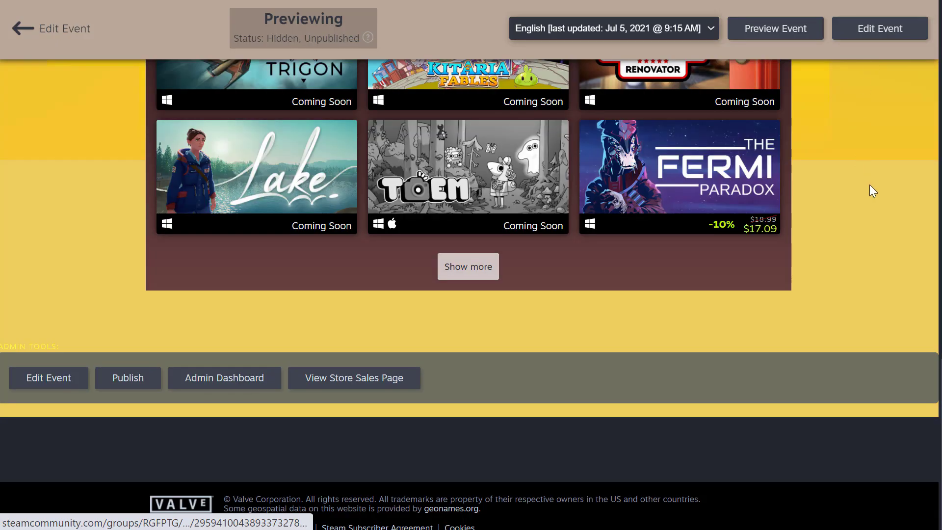
scroll(885, 231, up, 20)
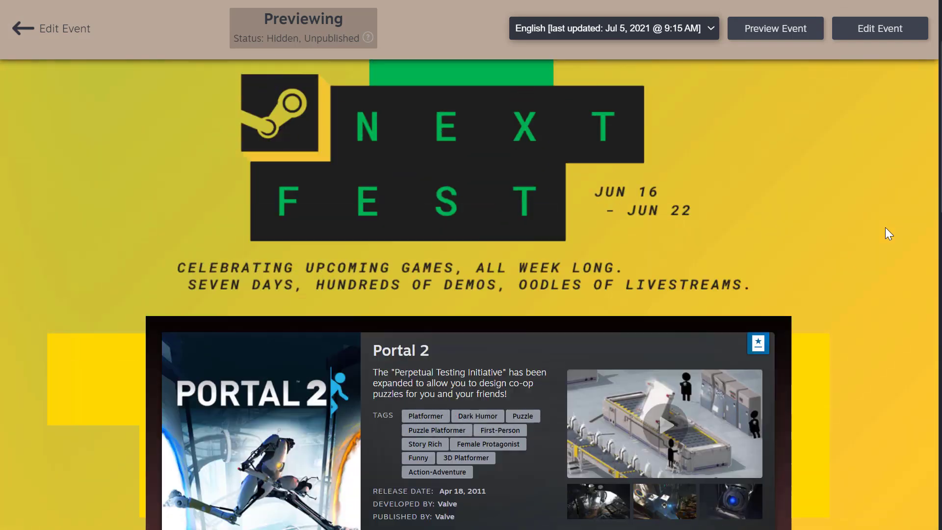
scroll(885, 227, down, 5)
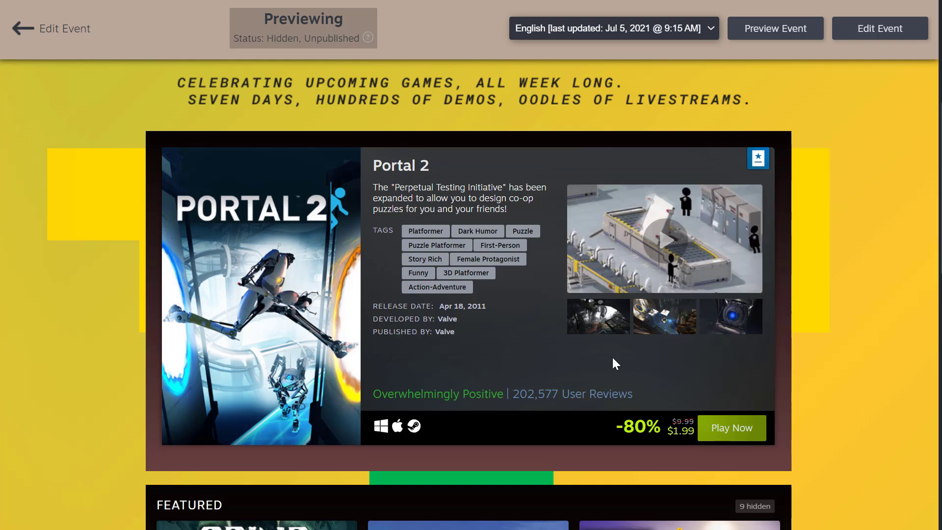
scroll(840, 356, down, 7)
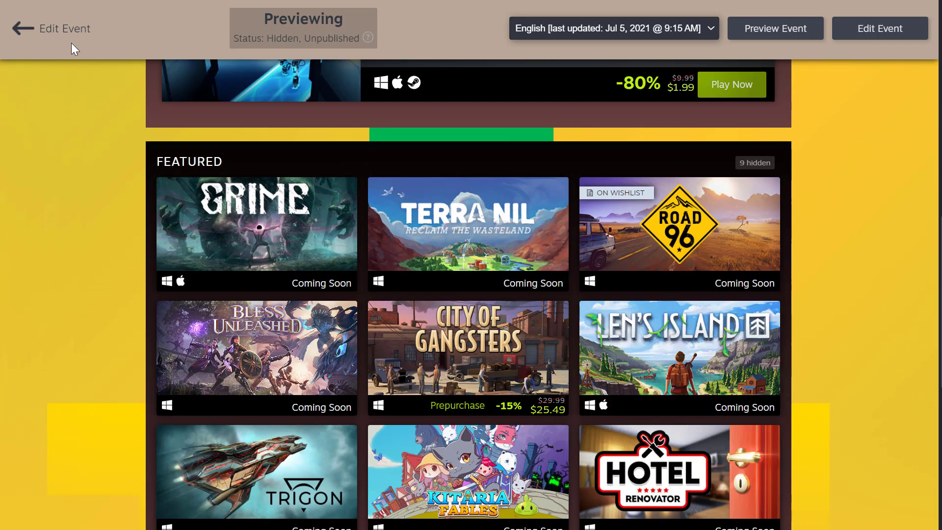
click(72, 43)
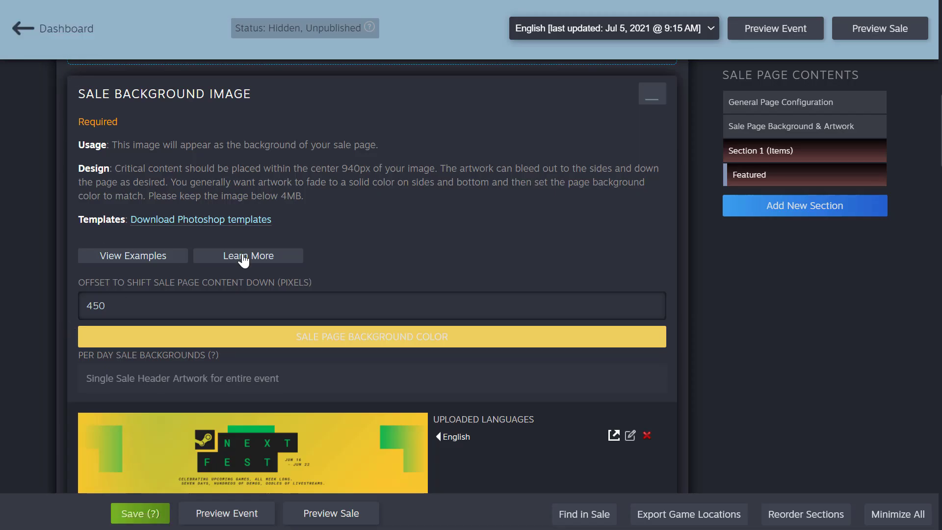
Review the settings of the Portal 2 section and the Featured section in the sale page contents
scroll(768, 374, down, 15)
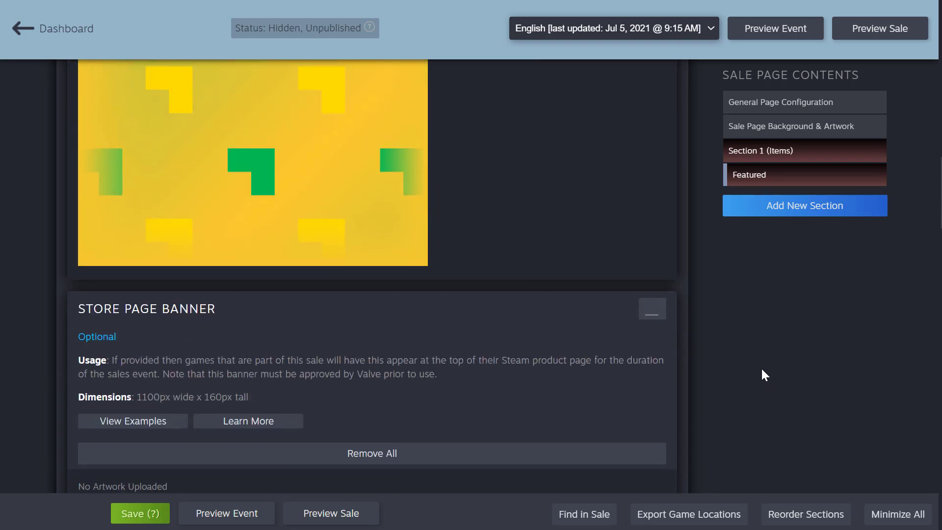
scroll(758, 368, down, 7)
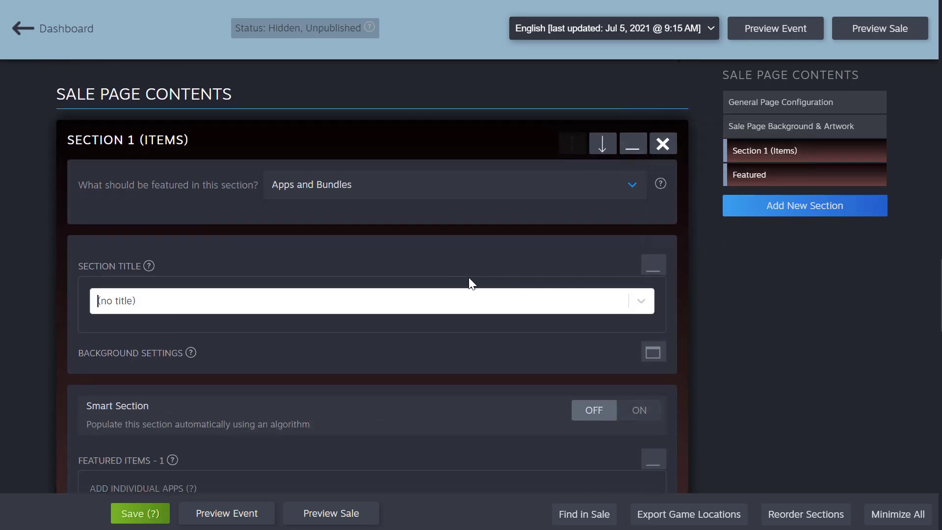
scroll(470, 284, down, 2)
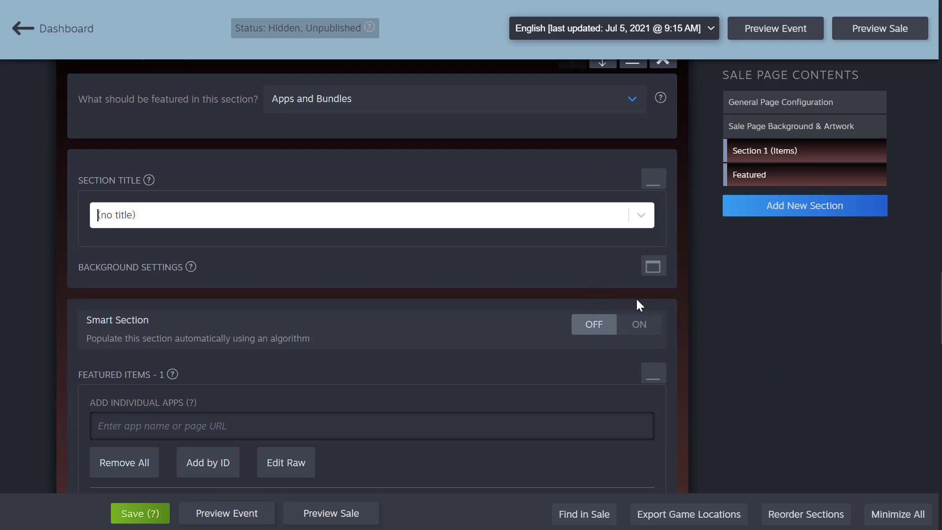
scroll(633, 301, up, 2)
scroll(622, 290, down, 13)
scroll(618, 281, up, 8)
scroll(617, 279, down, 10)
scroll(617, 279, up, 7)
scroll(617, 279, down, 4)
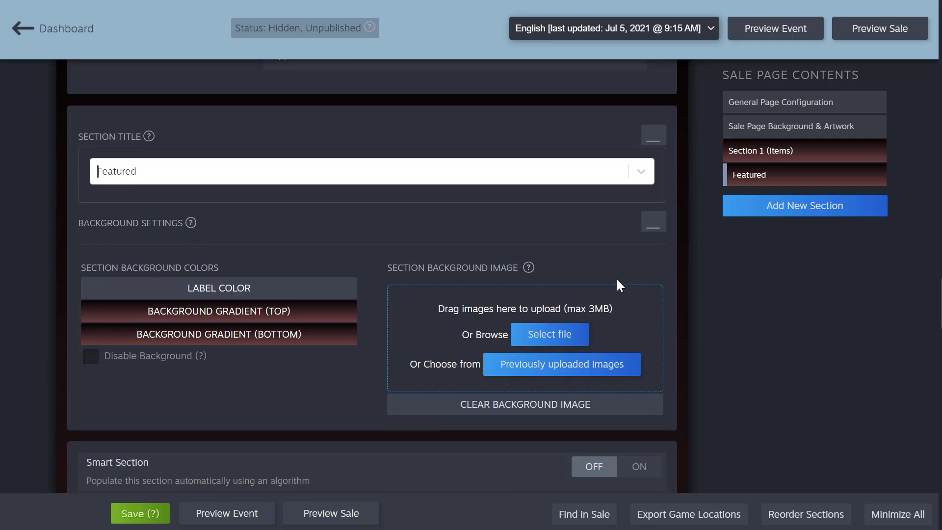
Minimize all sections of the sale page editor and look over the collapsed page
click(905, 520)
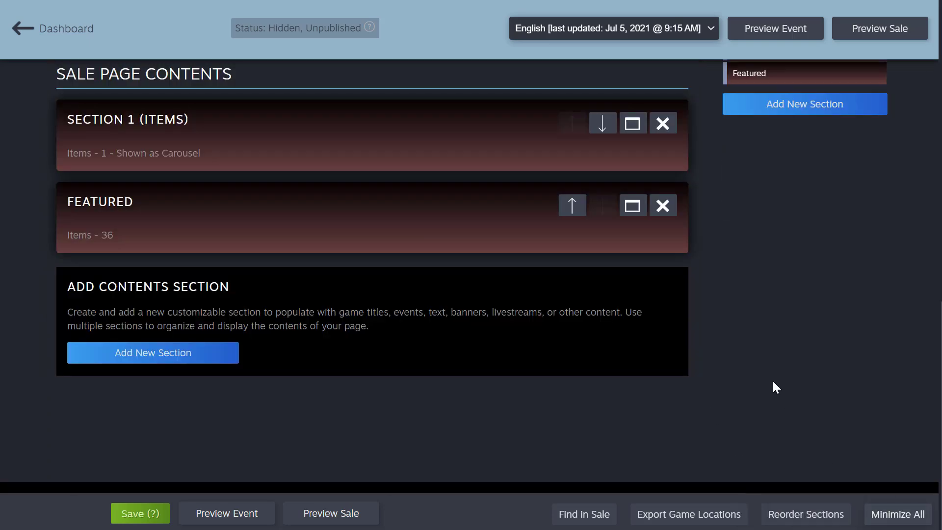
scroll(760, 345, up, 8)
scroll(760, 346, down, 2)
scroll(760, 346, down, 5)
scroll(760, 346, up, 9)
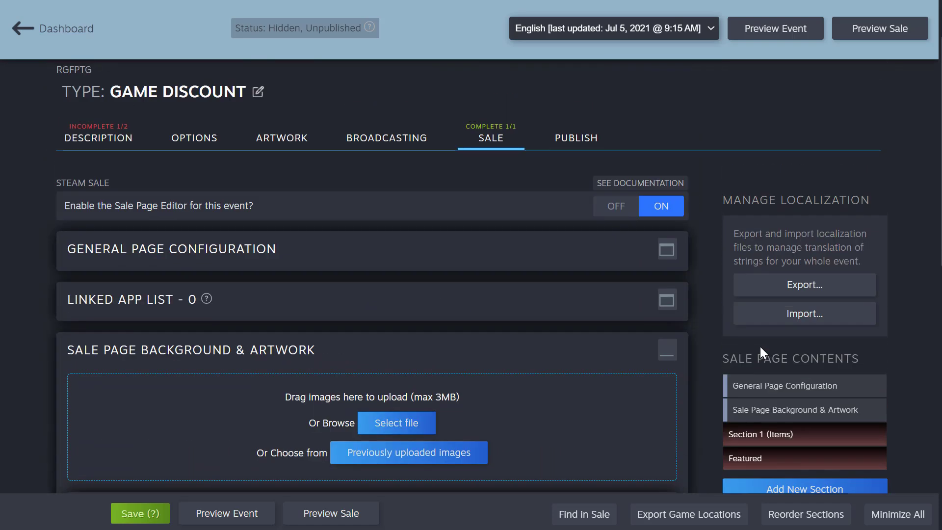
Remove both content sections, Section 1 (Items) and Featured, from the sale page
scroll(760, 345, down, 10)
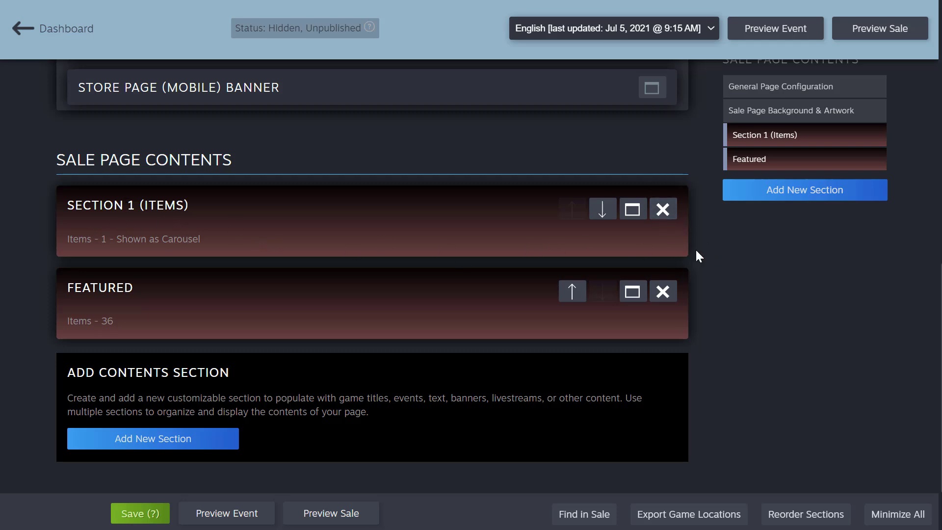
click(663, 214)
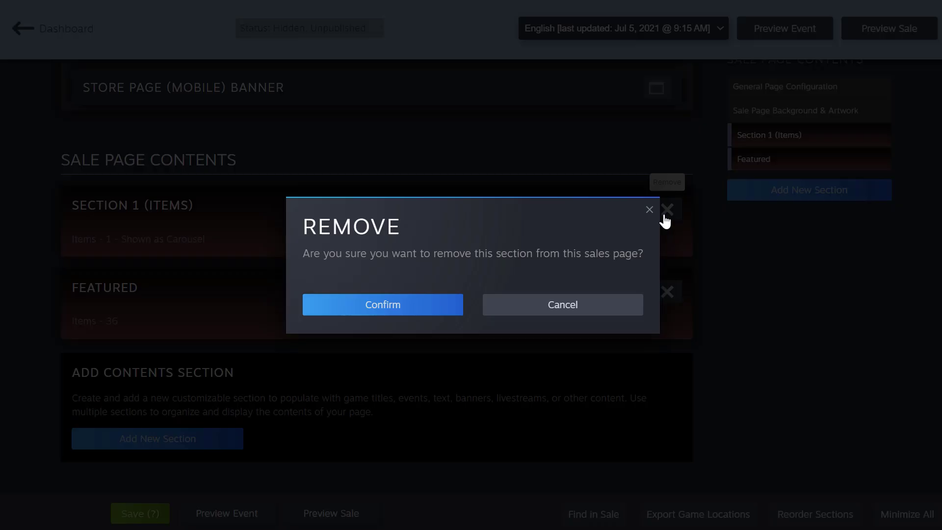
click(421, 307)
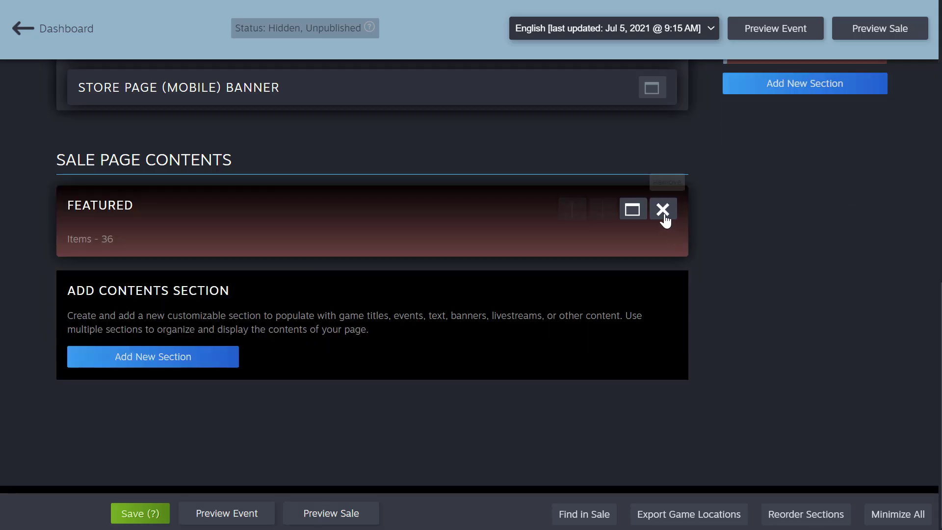
click(663, 210)
click(437, 307)
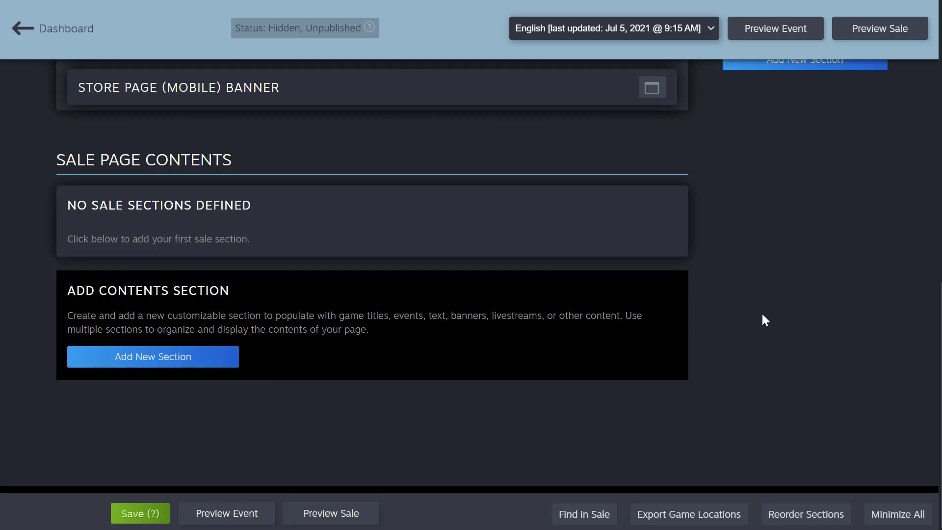
Open the Linked App List for editing and paste the copied list of app IDs in as raw items
scroll(761, 312, up, 9)
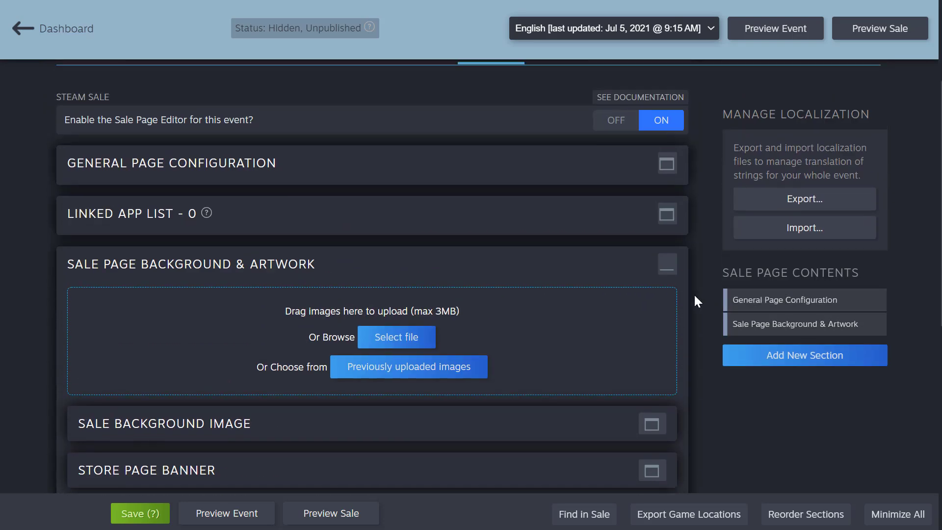
click(667, 214)
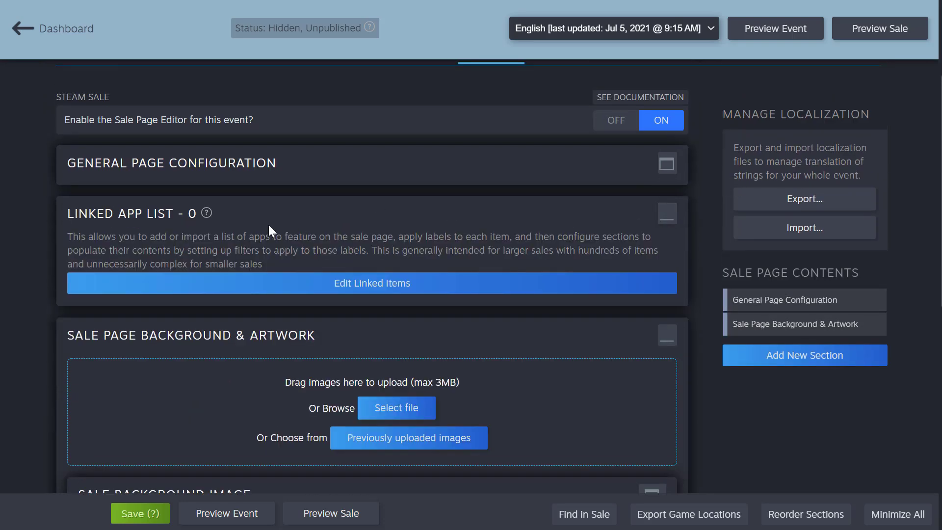
click(422, 285)
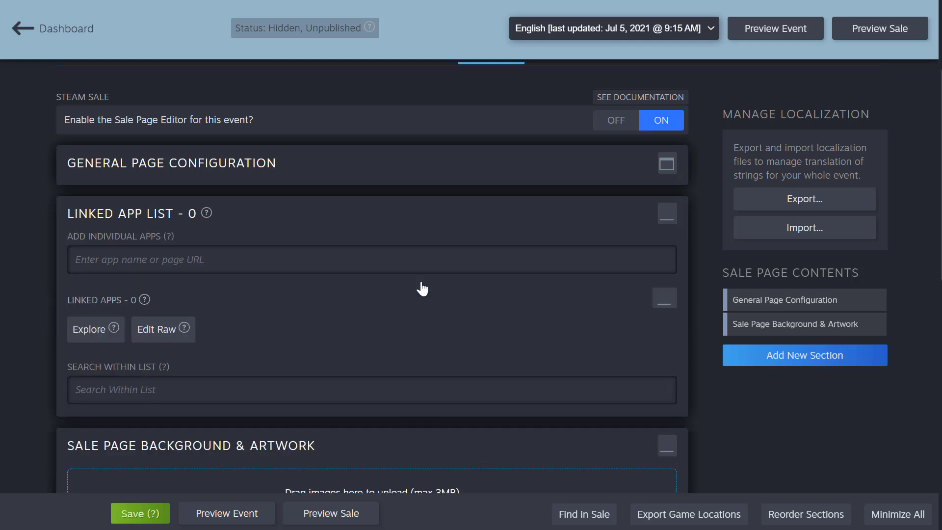
scroll(422, 286, down, 2)
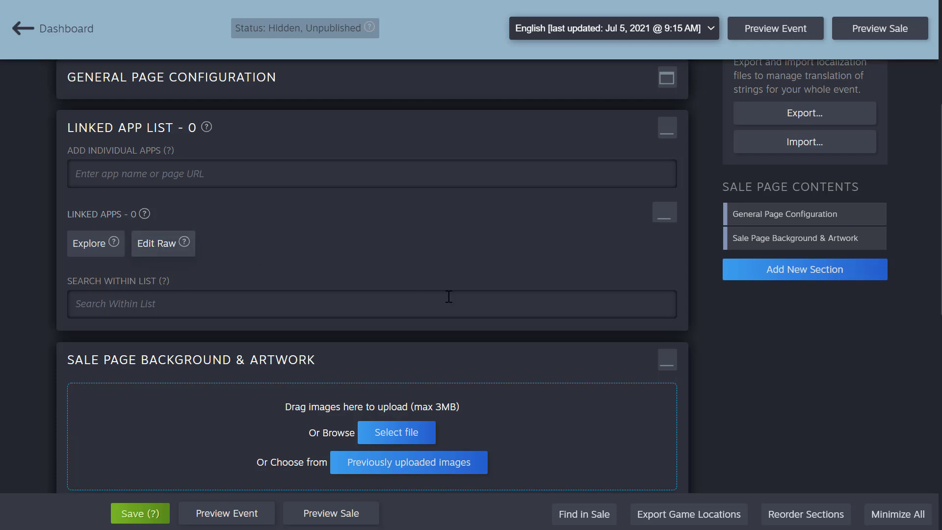
click(166, 251)
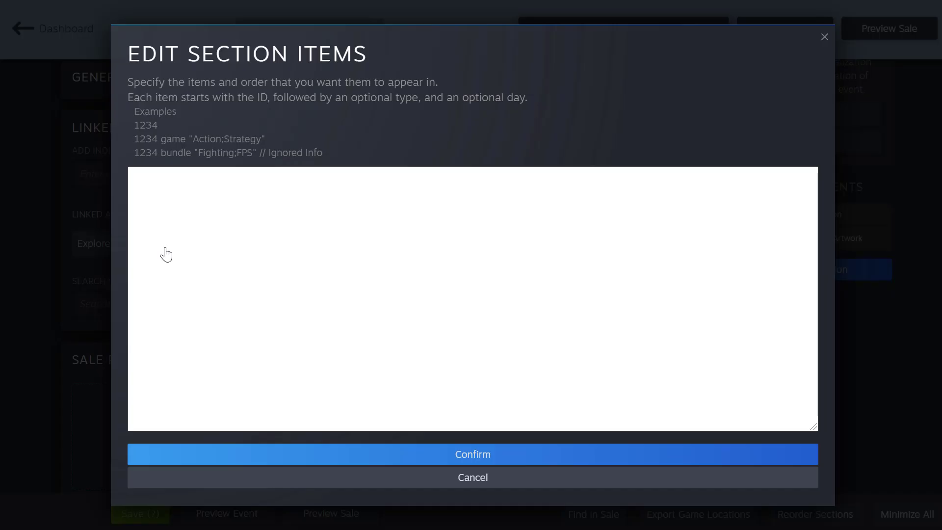
key(ctrl+v)
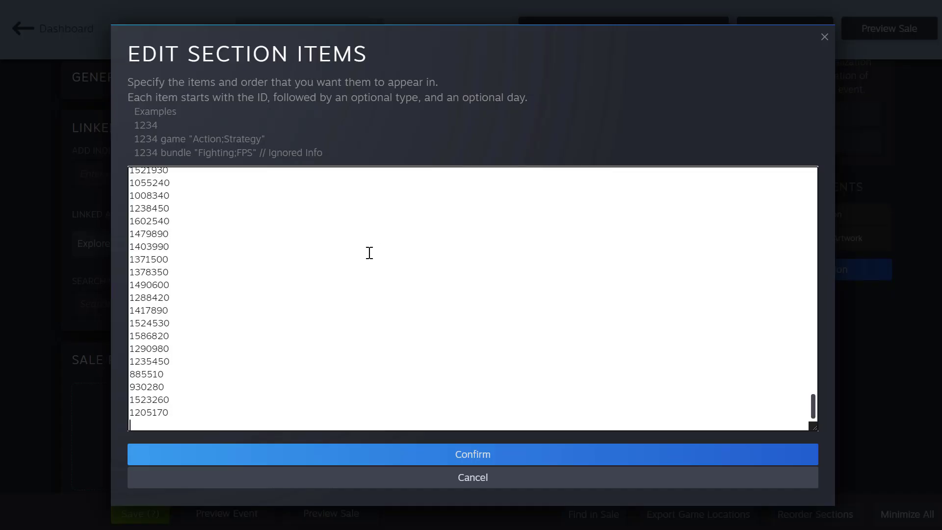
click(468, 457)
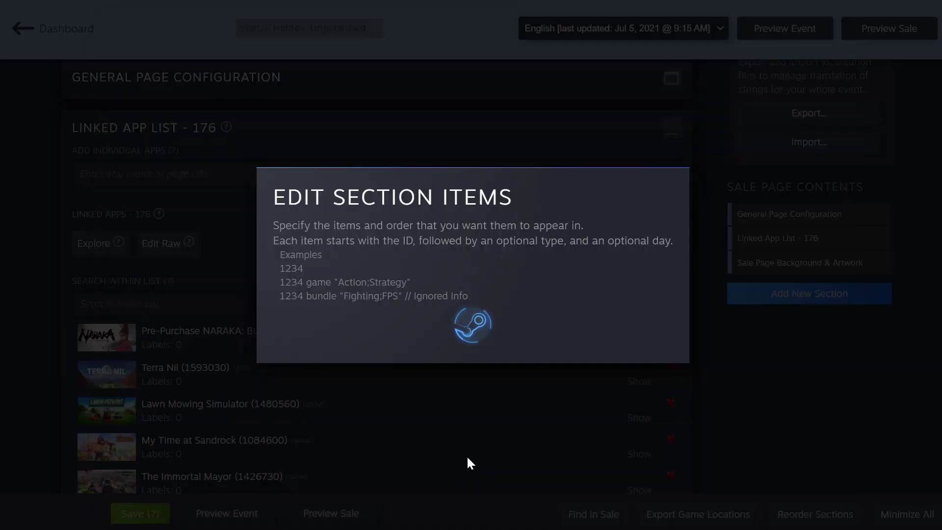
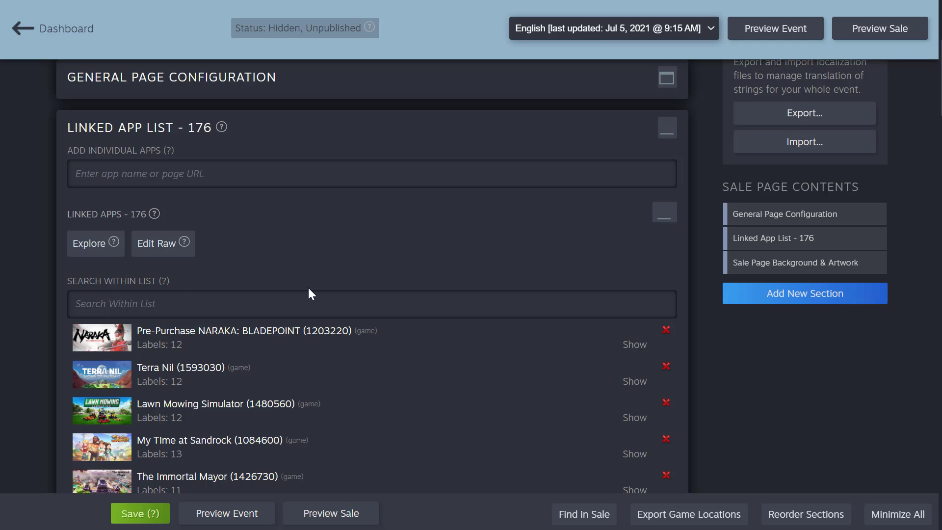
Review the labels attached to My Time at Sandrock in the linked apps
scroll(309, 288, down, 2)
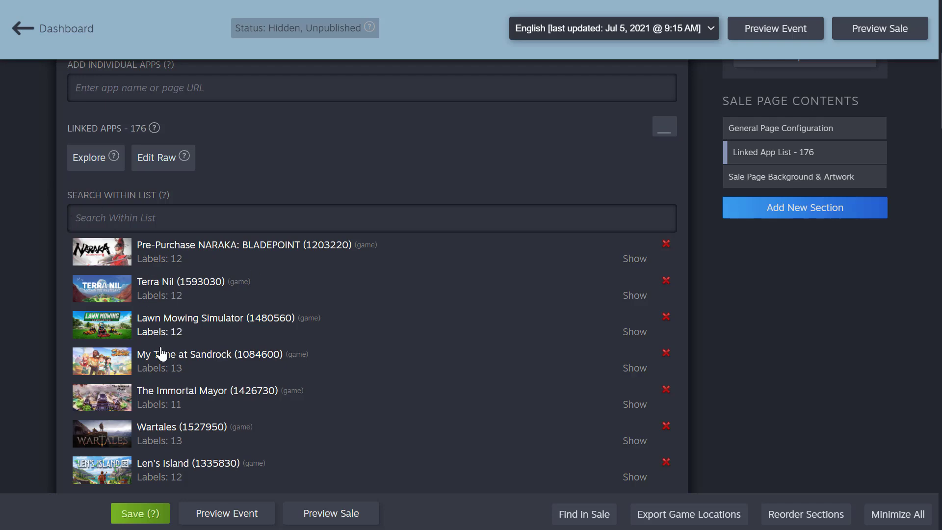
click(164, 372)
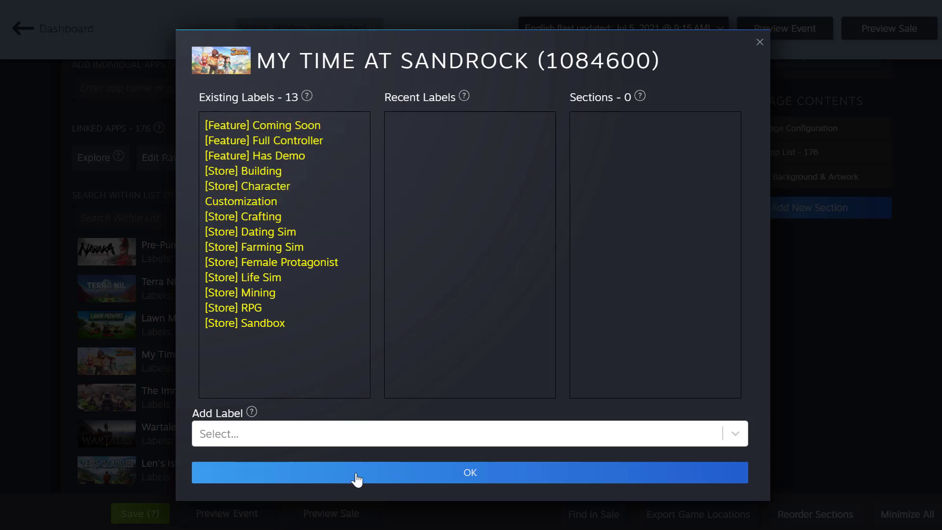
click(423, 474)
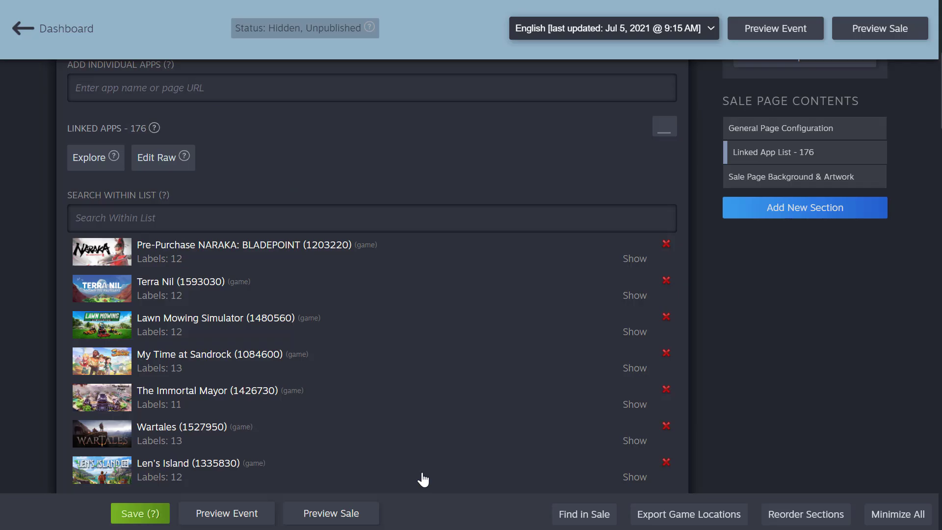
scroll(656, 253, up, 2)
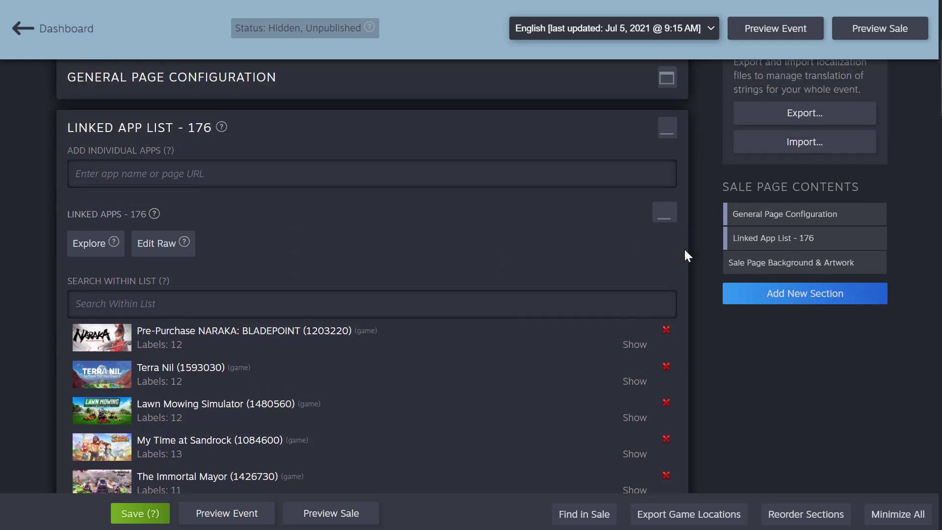
Collapse the linked apps and add a new content section of type Apps and Bundles to the sale page
click(662, 216)
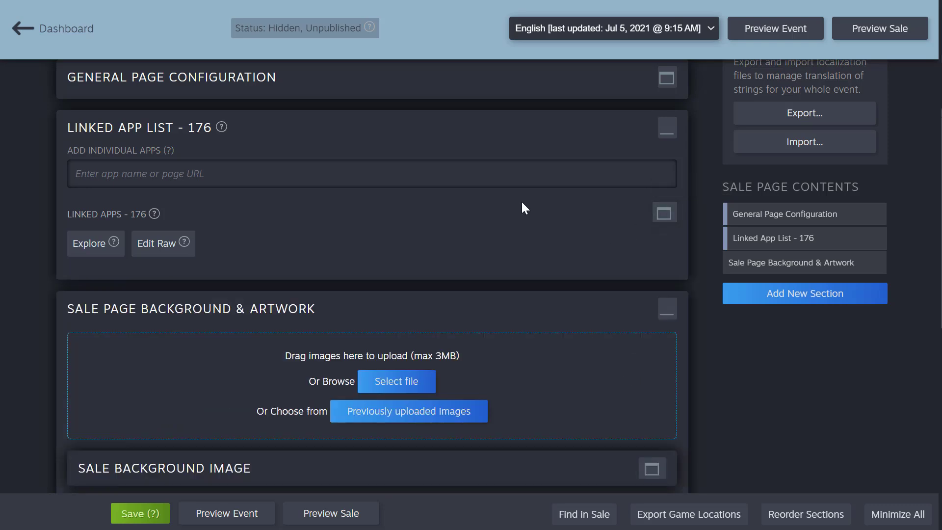
scroll(612, 222, down, 9)
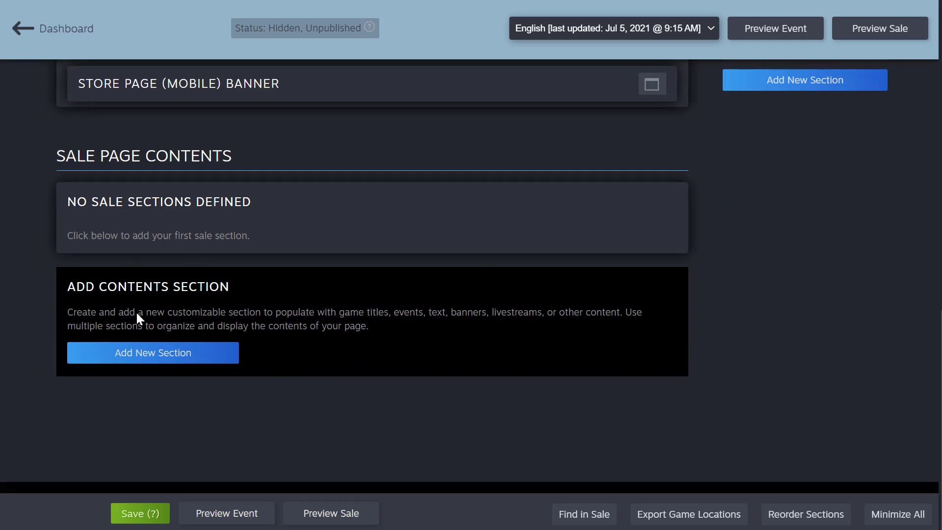
click(202, 362)
click(320, 247)
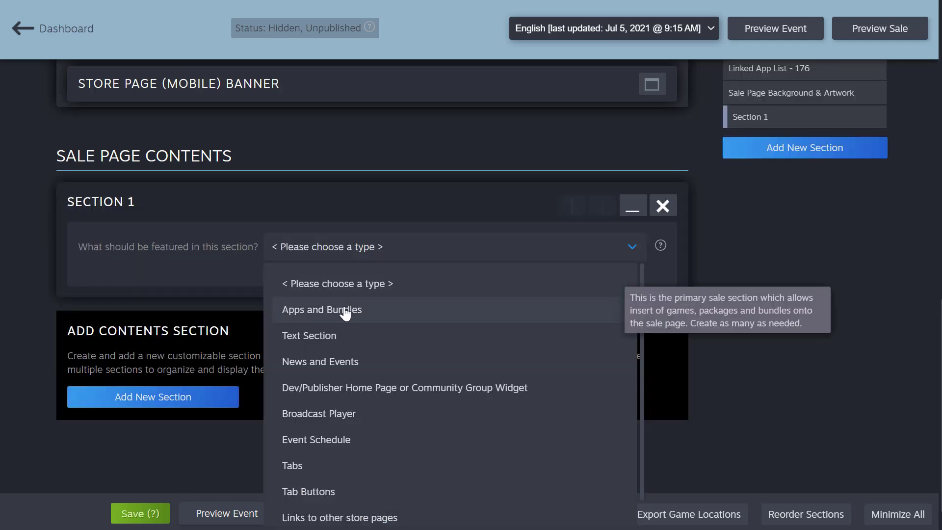
click(345, 311)
Populate Section 1's items by filter, with a Must Have condition on the label [Store] Action
scroll(343, 313, down, 3)
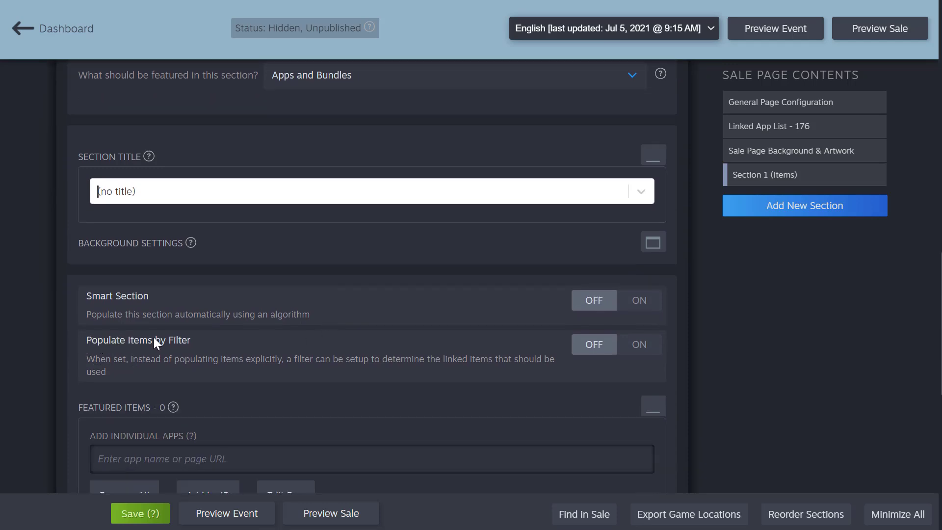
click(642, 350)
scroll(562, 377, down, 2)
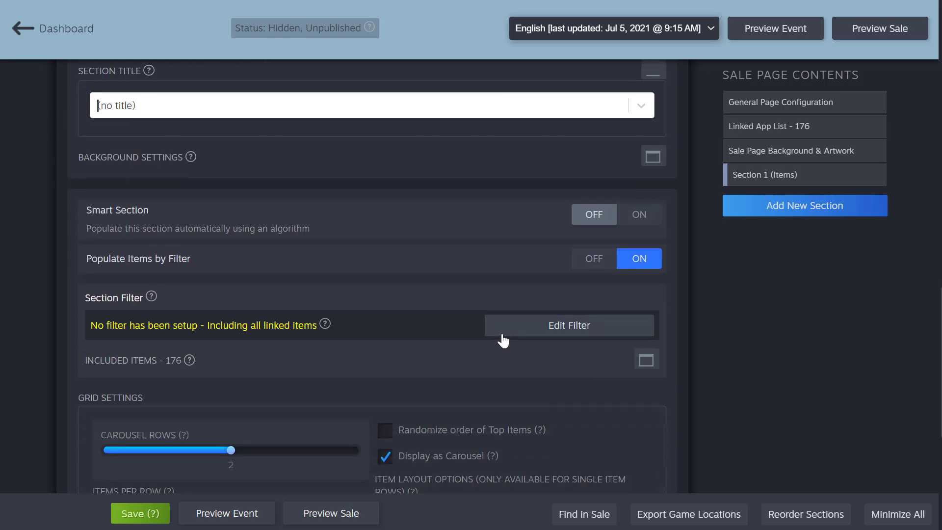
click(568, 336)
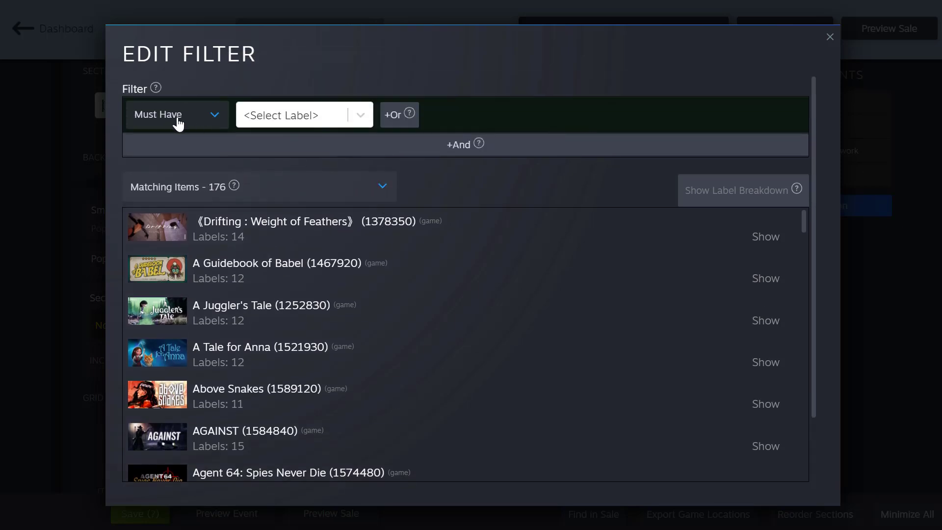
click(301, 118)
text(ac)
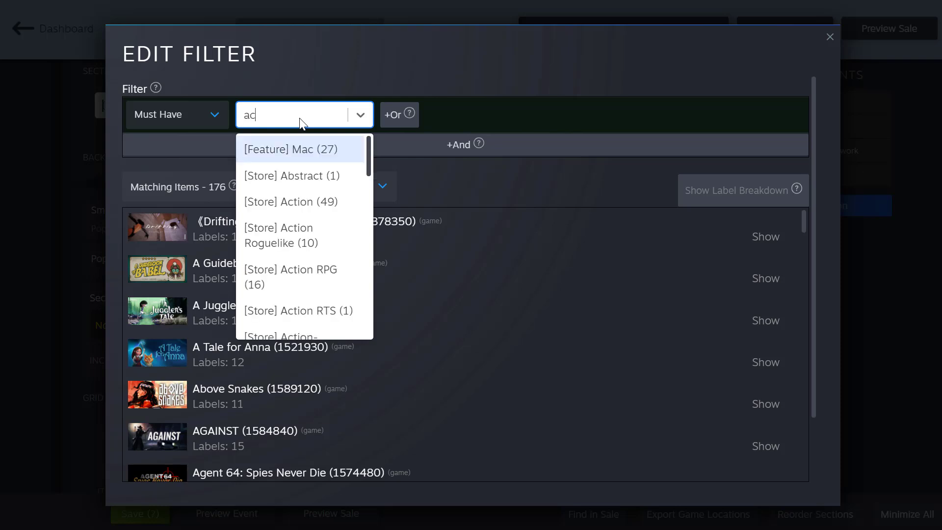
click(310, 201)
Add [Store] Action RPG and [Store] Action RTS as Or alternatives to the Must Have condition
click(398, 117)
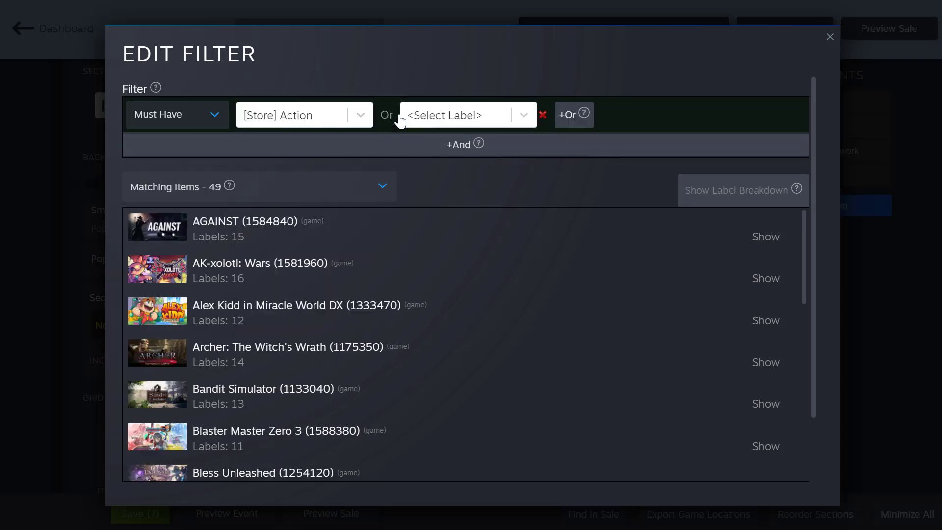
click(437, 119)
text(act)
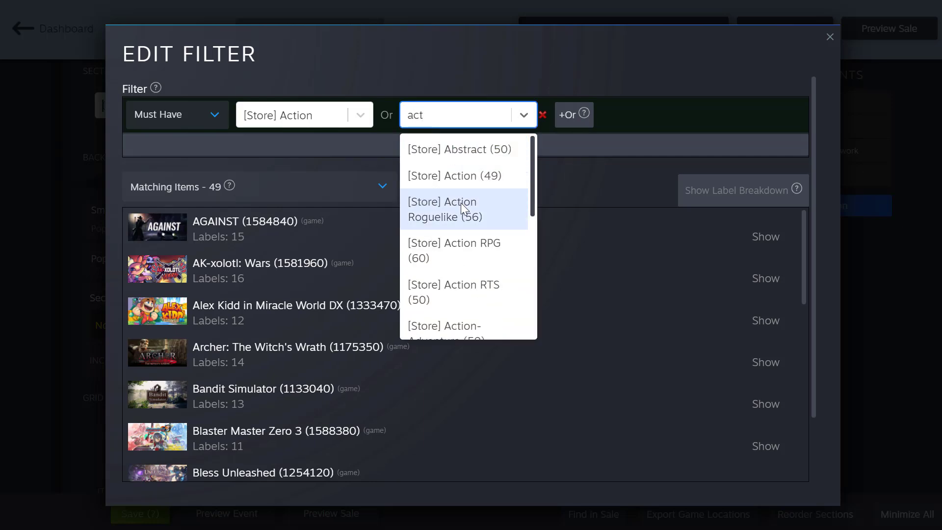
click(474, 242)
click(577, 123)
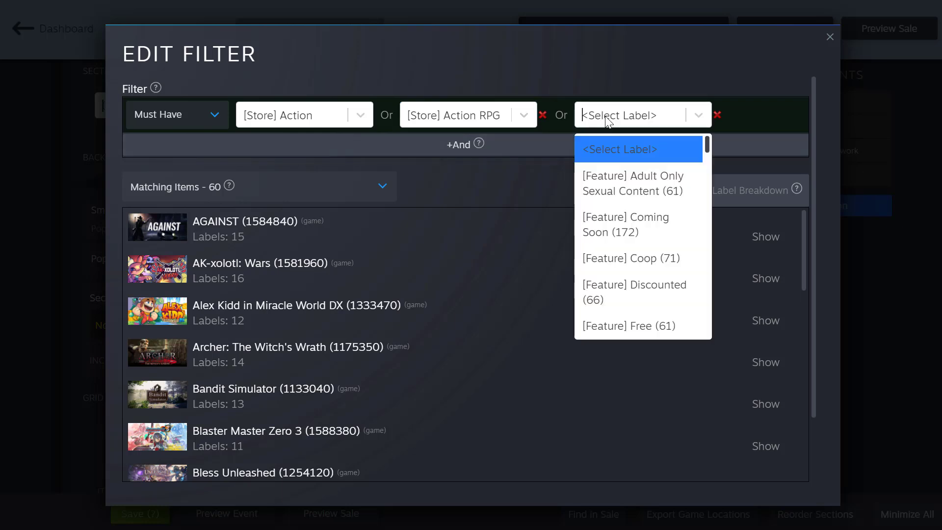
text(ac)
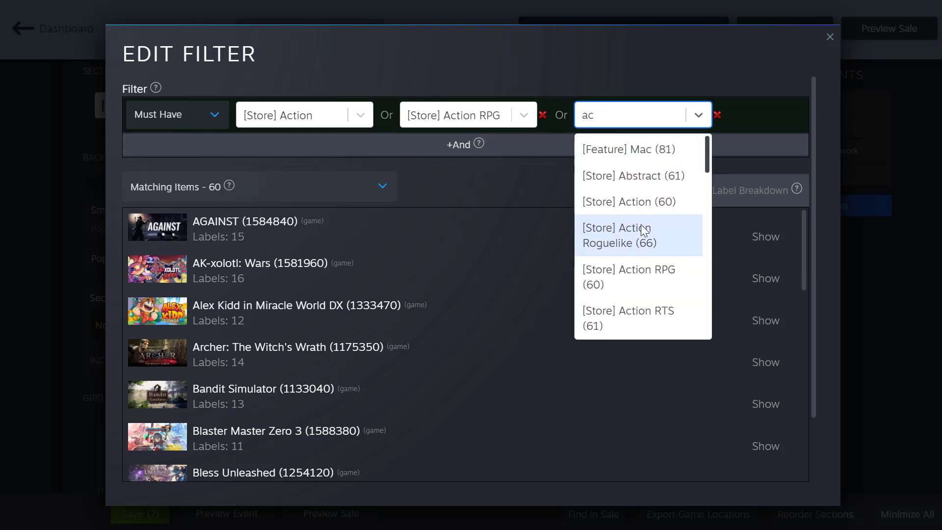
click(652, 322)
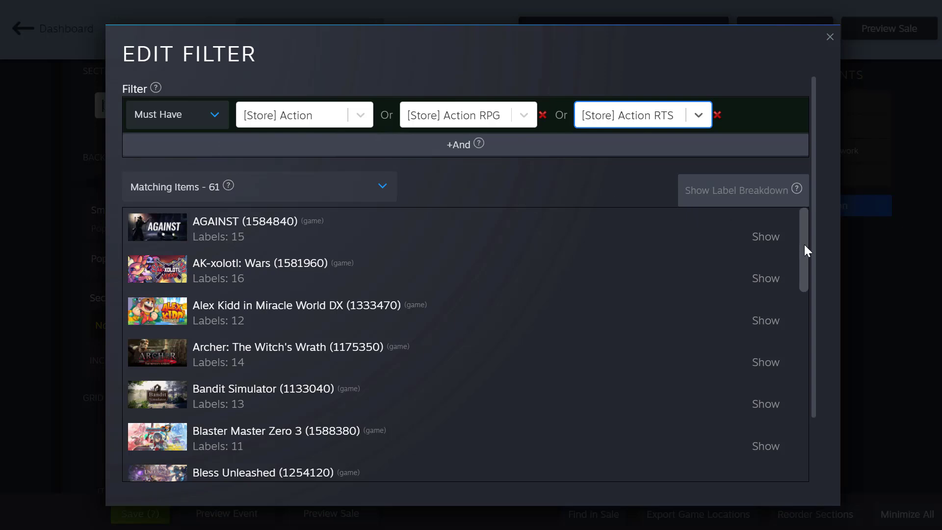
Look through the items matching the filter and accept the filter for the section
scroll(781, 299, down, 2)
scroll(781, 302, down, 6)
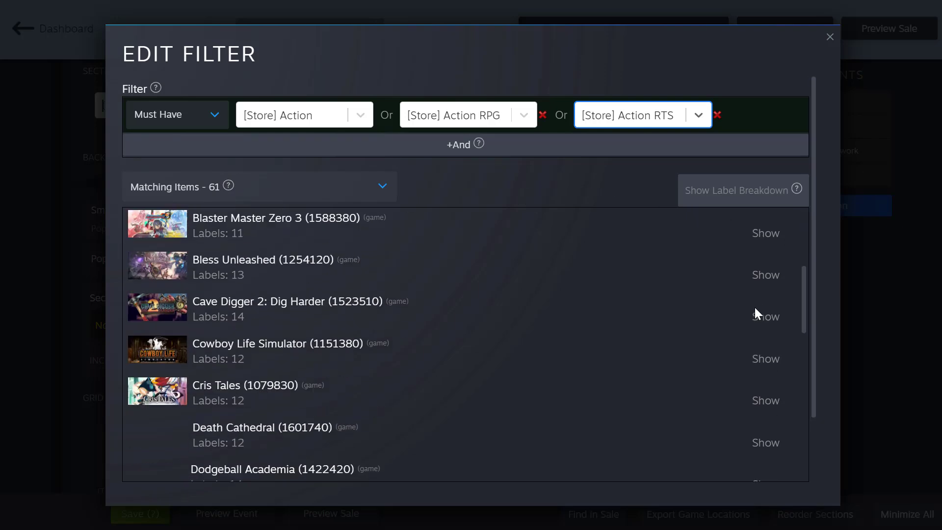
scroll(740, 205, down, 3)
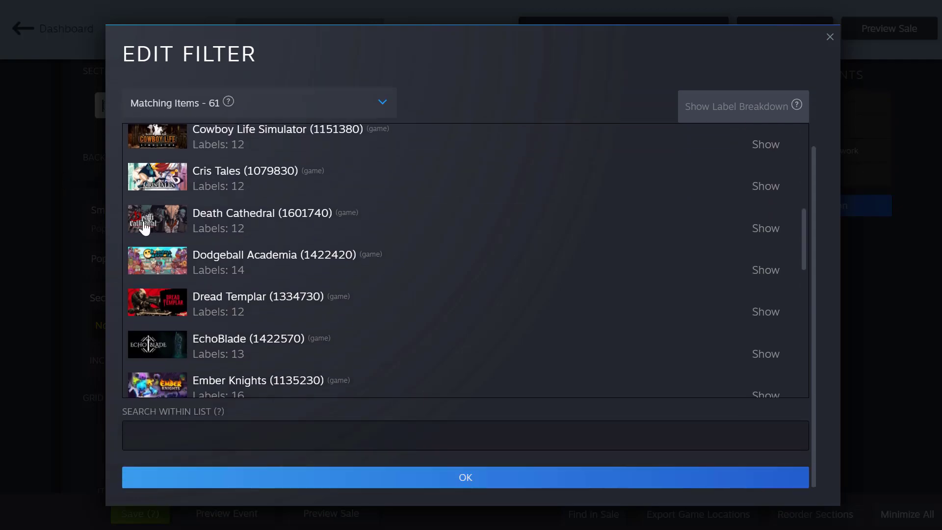
click(342, 489)
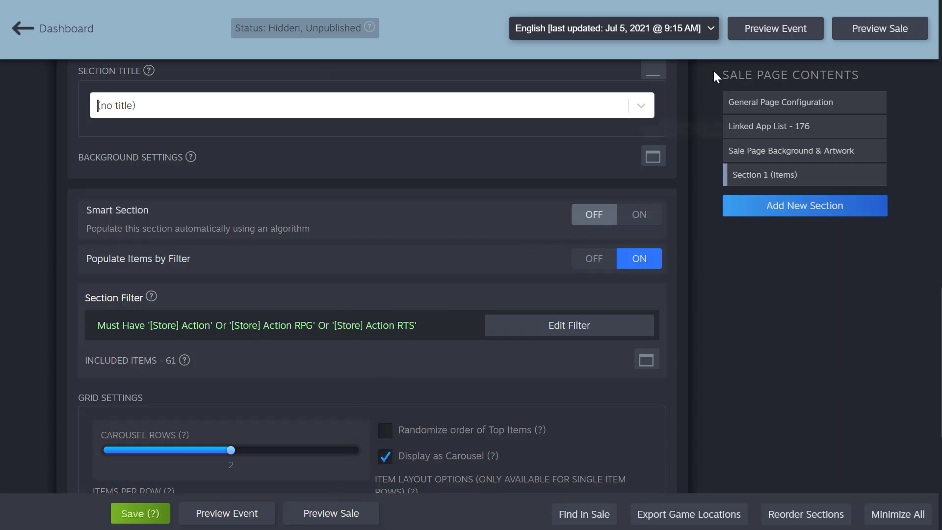
Preview the sale page, page forward through the filtered section's carousel, and return to the event editor
click(891, 33)
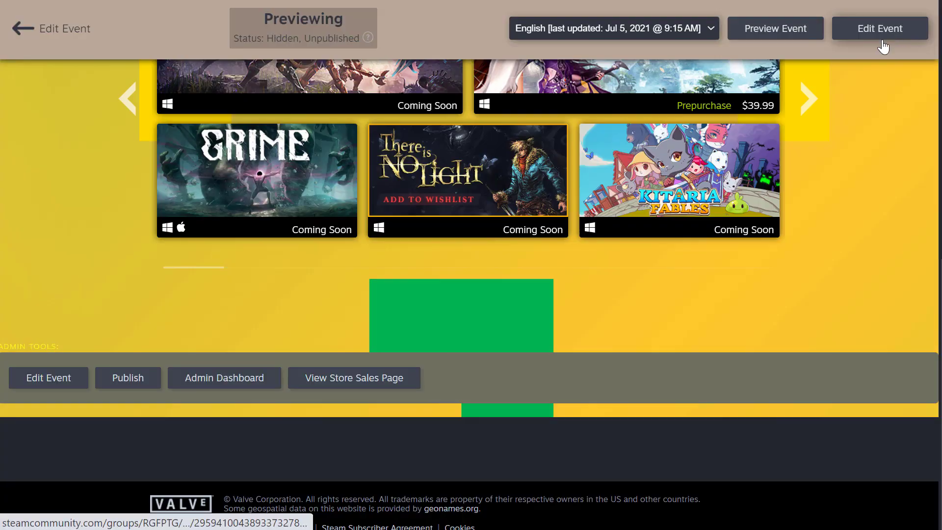
scroll(871, 185, up, 5)
scroll(870, 182, down, 2)
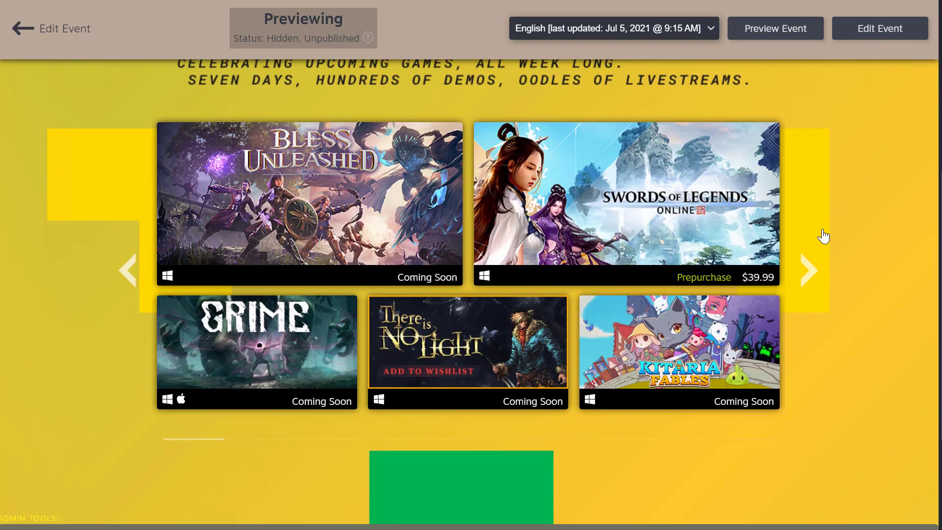
click(809, 270)
click(810, 273)
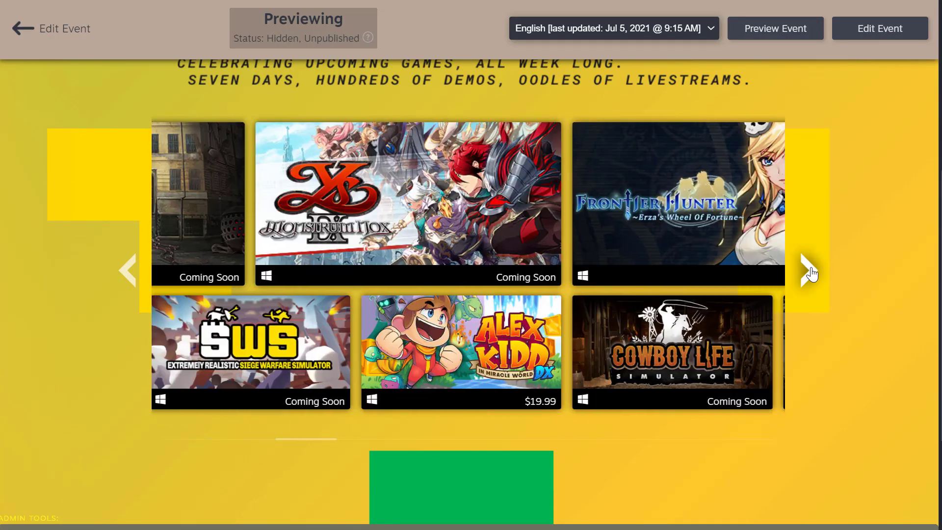
click(811, 273)
click(811, 272)
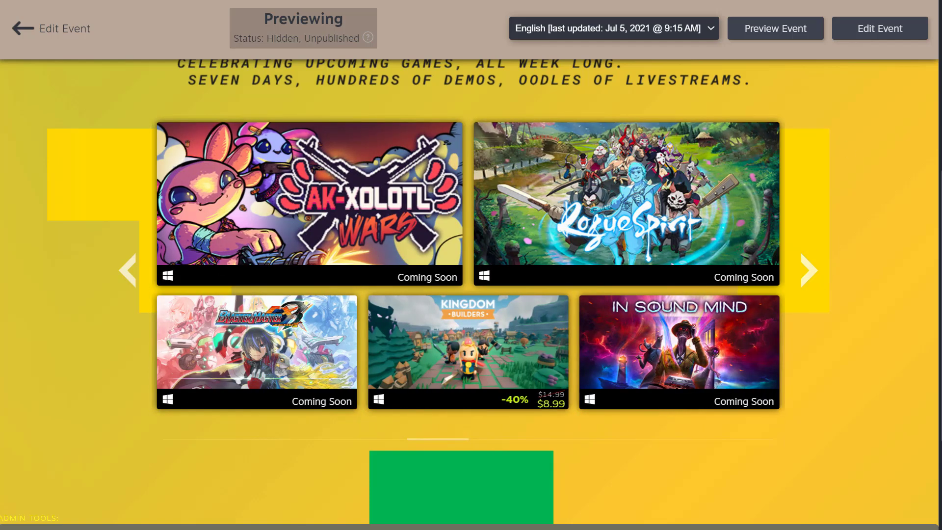
click(76, 38)
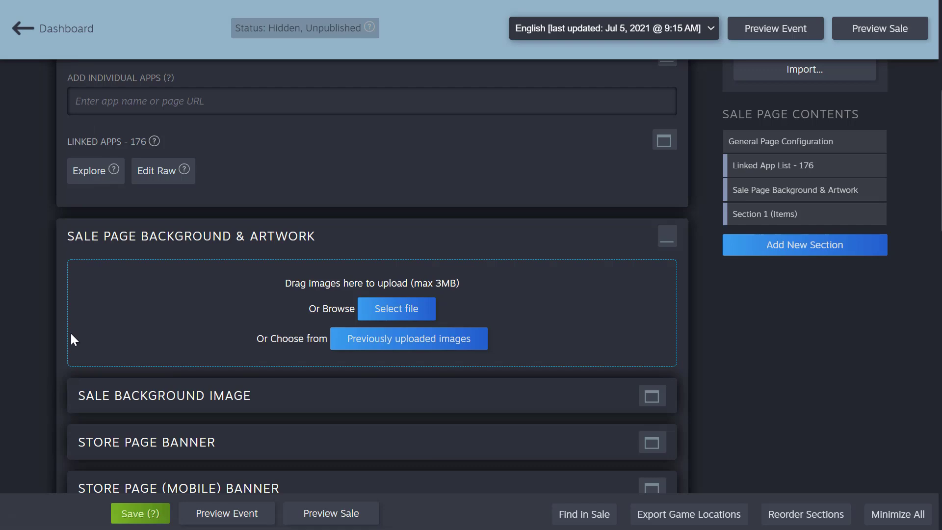
Set the title of the filtered section to Action
scroll(72, 329, down, 10)
scroll(74, 327, up, 3)
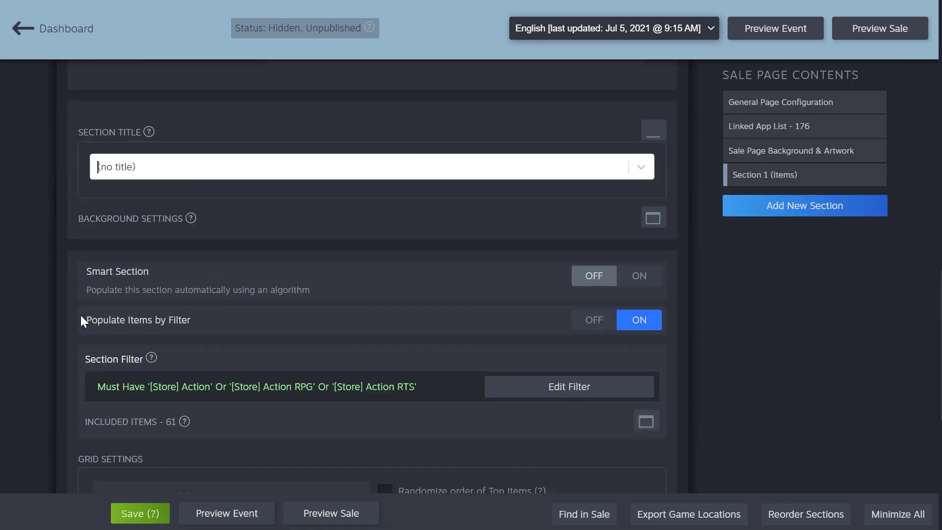
click(169, 170)
click(170, 274)
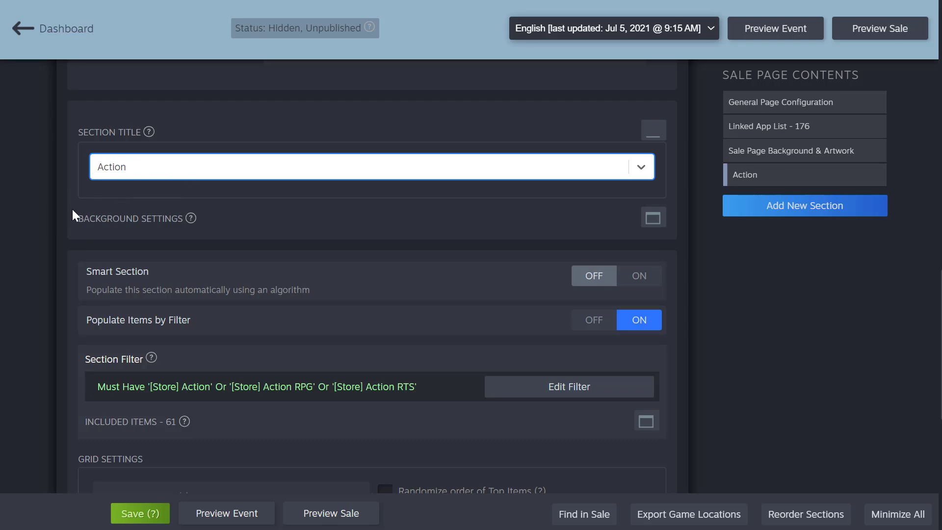
click(39, 190)
Preview the sale page to check the section's Action heading and return to the event editor
click(881, 29)
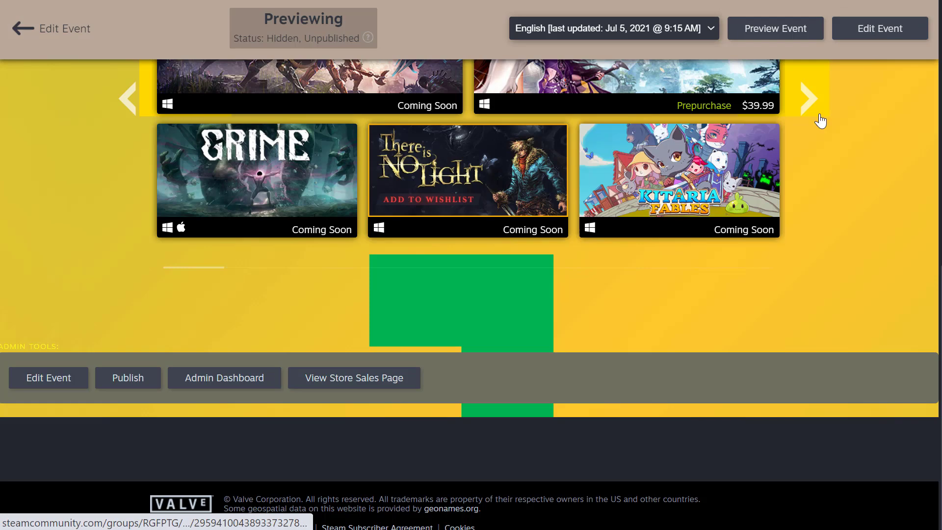
scroll(491, 196, up, 5)
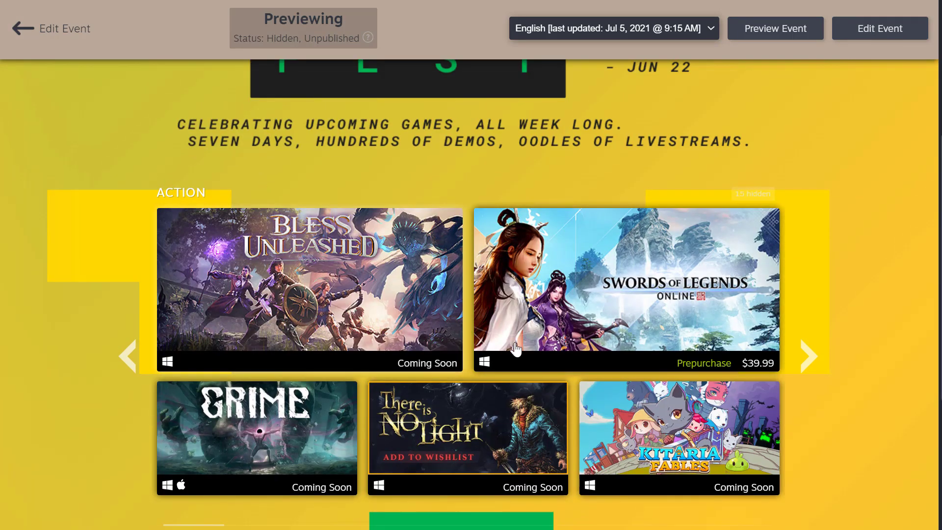
click(62, 30)
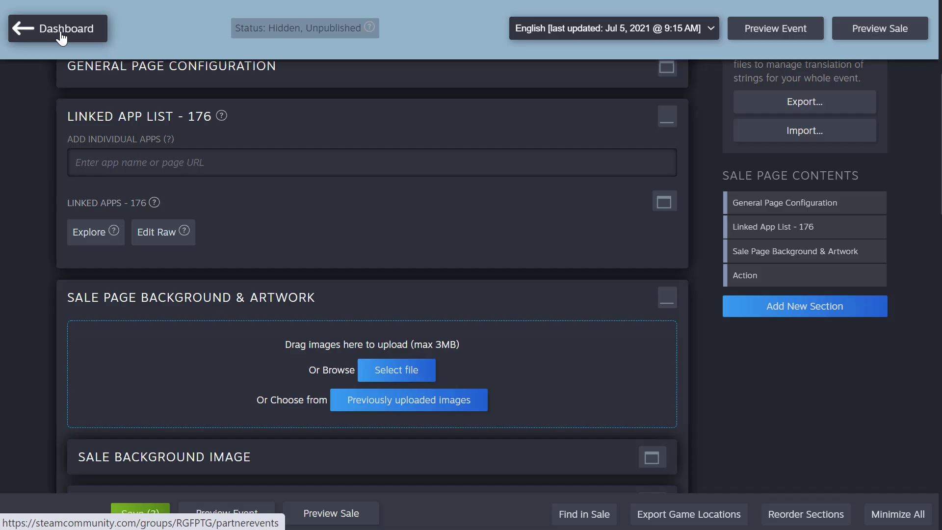
Add a second content section below the Action section with the type Apps and Bundles
scroll(57, 272, down, 10)
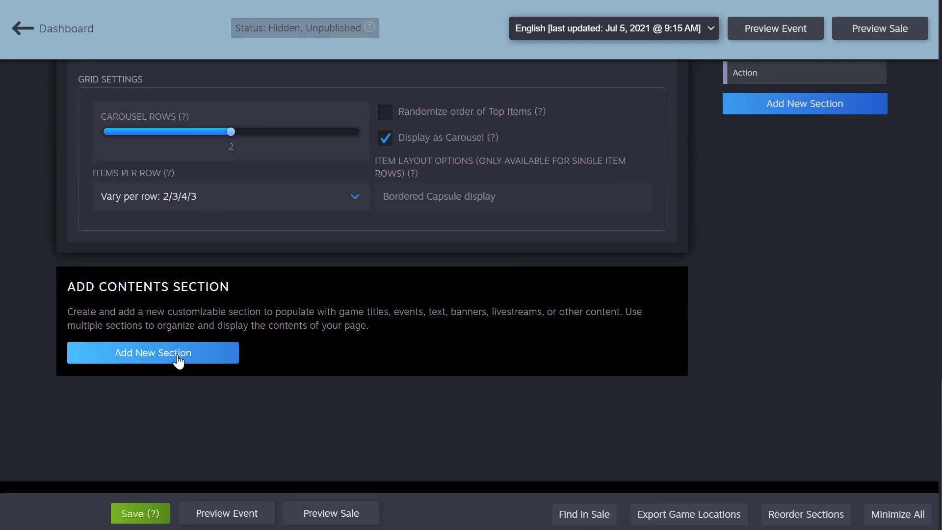
click(177, 361)
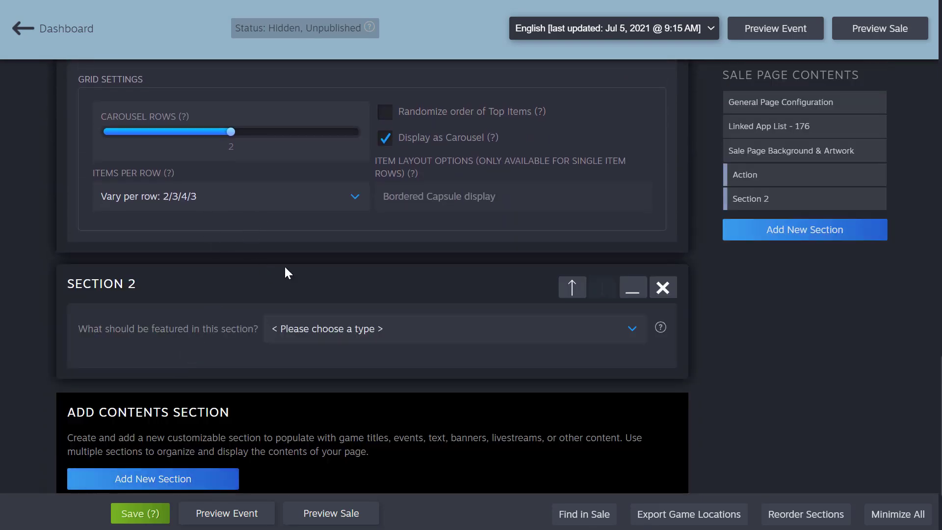
scroll(287, 273, down, 2)
click(345, 244)
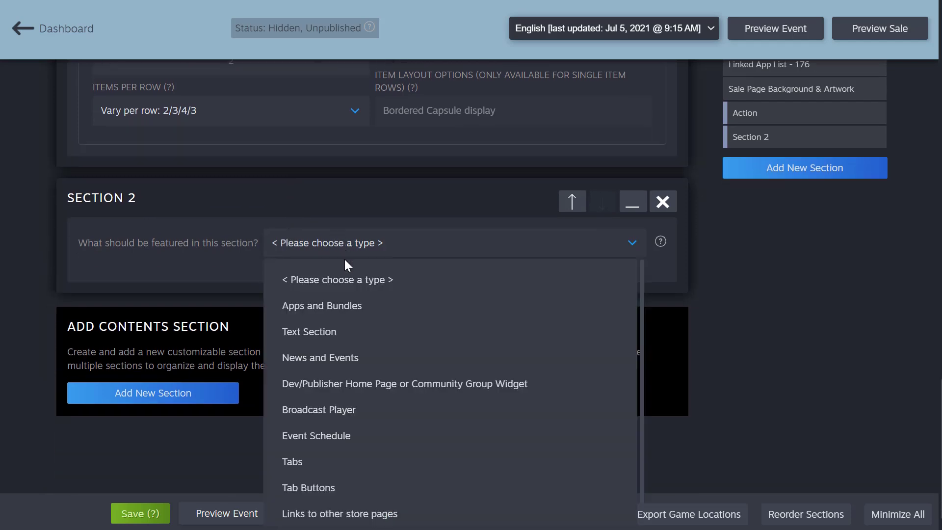
click(362, 307)
Set the title of the second section to Strategy
scroll(348, 325, down, 4)
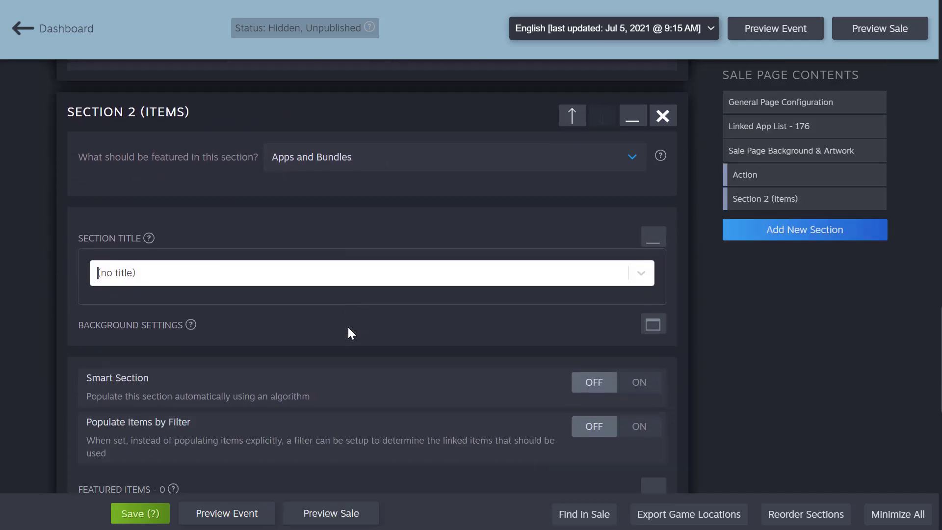
click(139, 189)
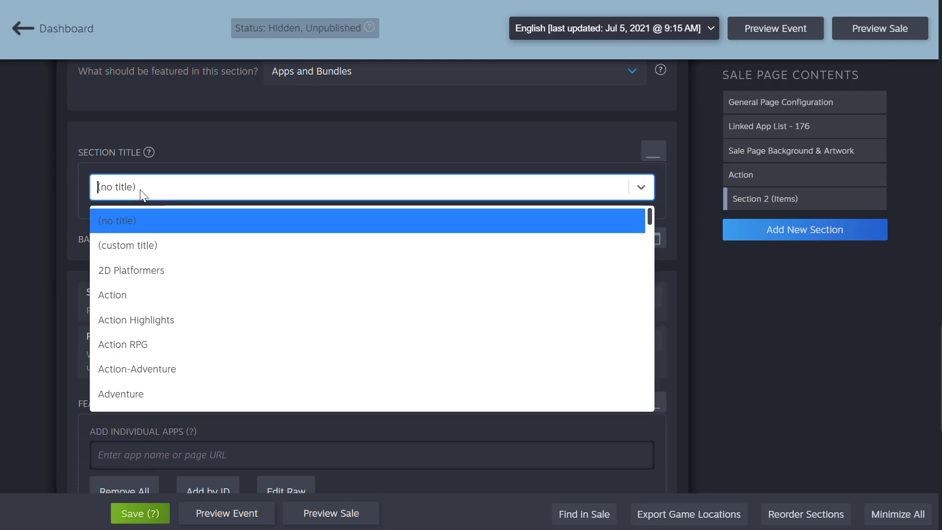
text(stra)
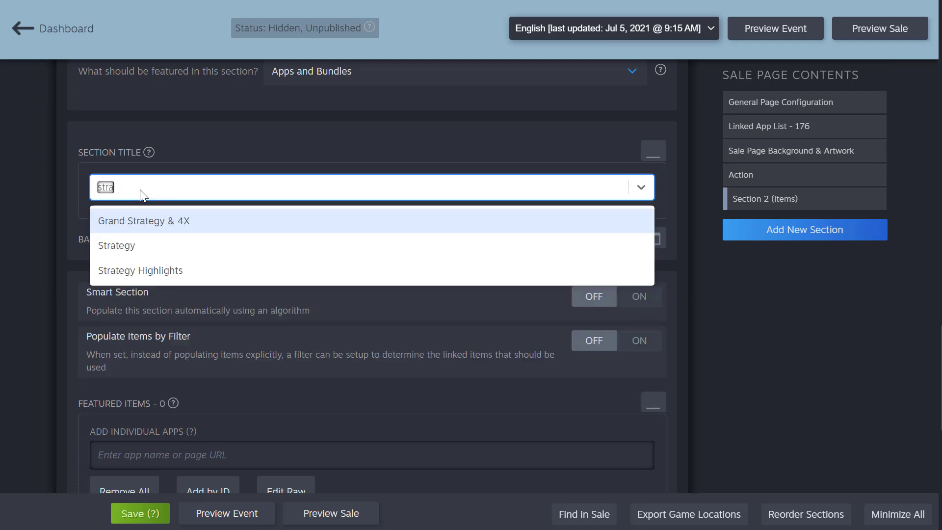
click(179, 254)
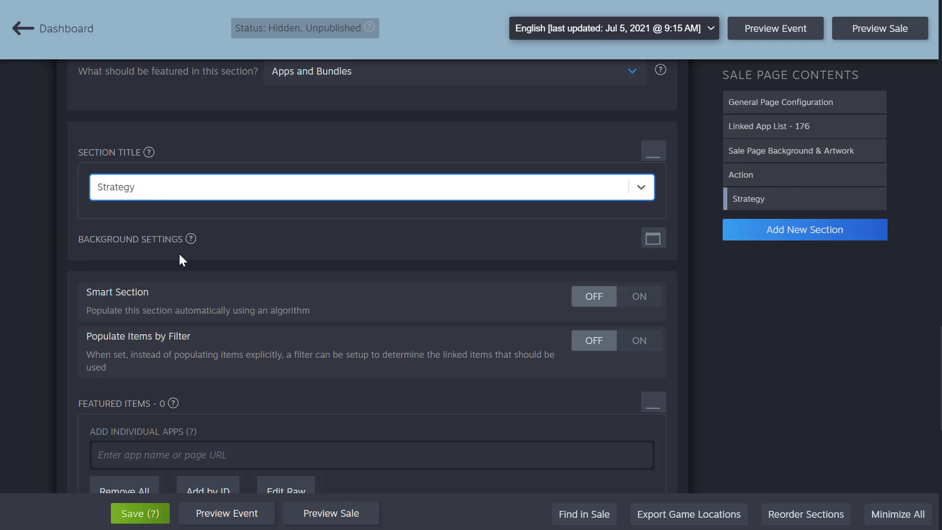
Populate the Strategy section by filter and make its filter require the label [Store] Strategy
scroll(299, 237, down, 2)
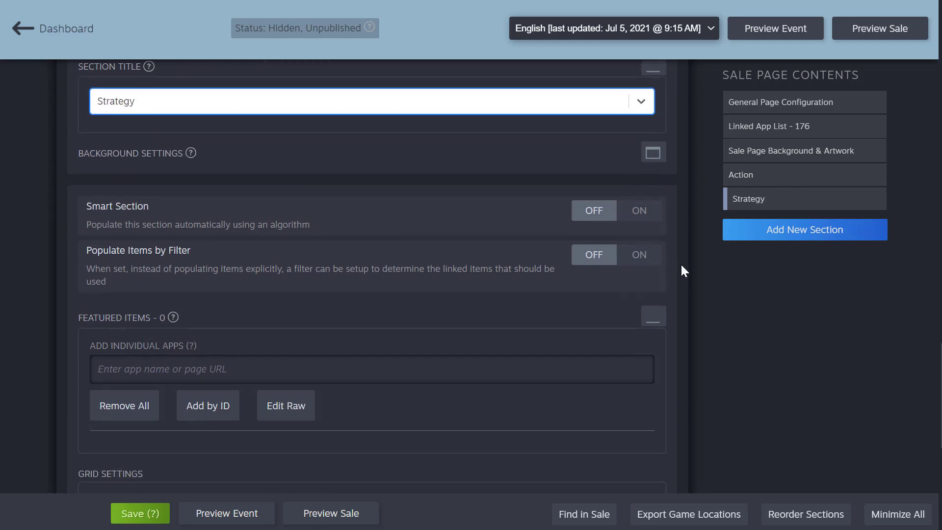
click(645, 266)
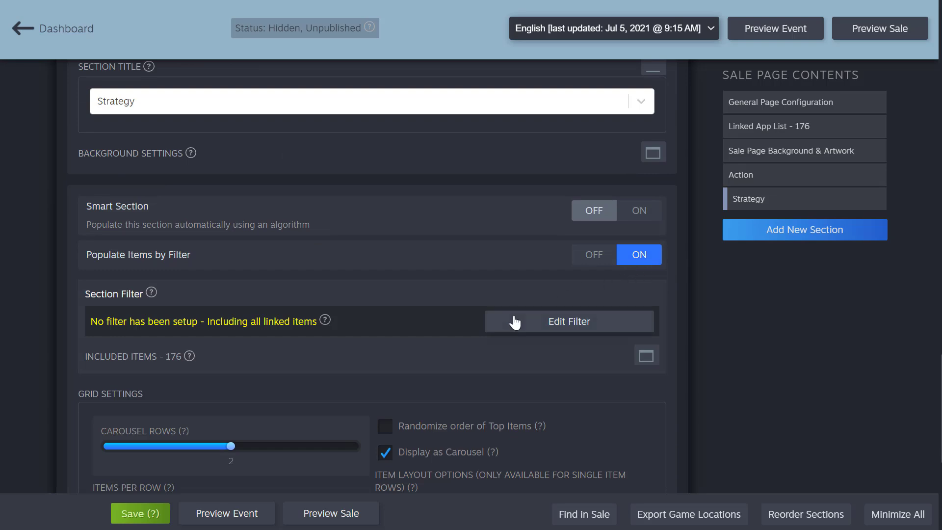
click(595, 326)
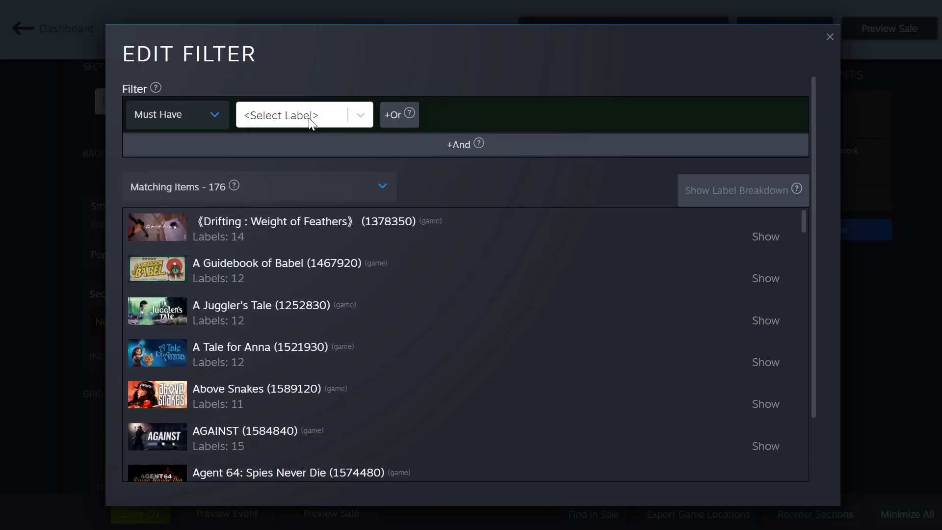
click(310, 121)
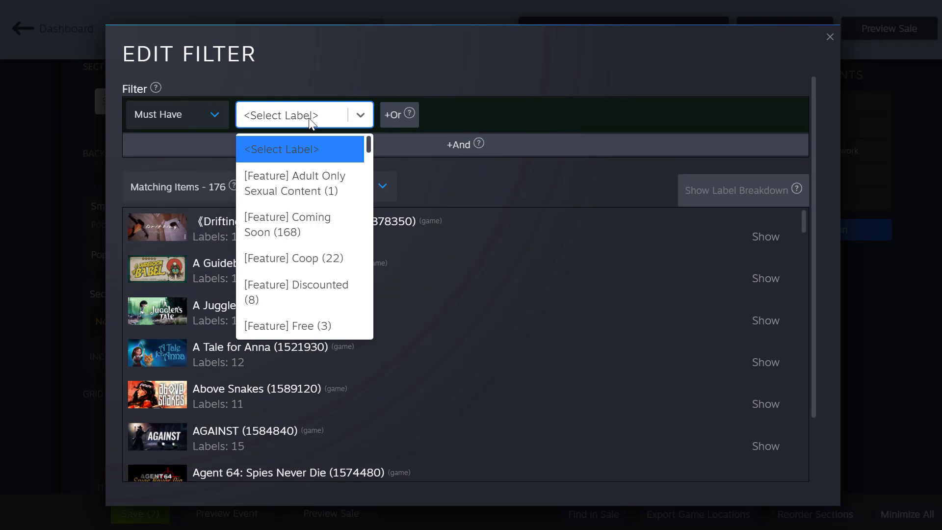
text(stra)
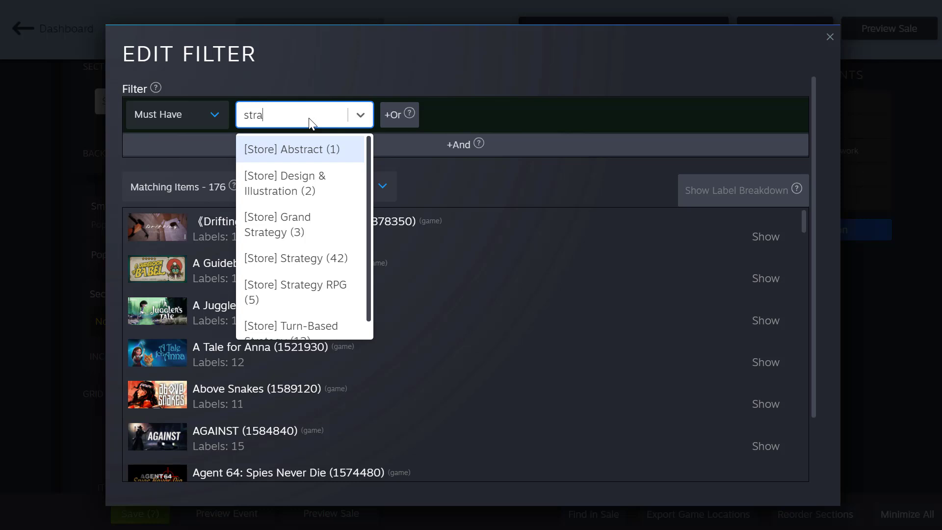
text(te)
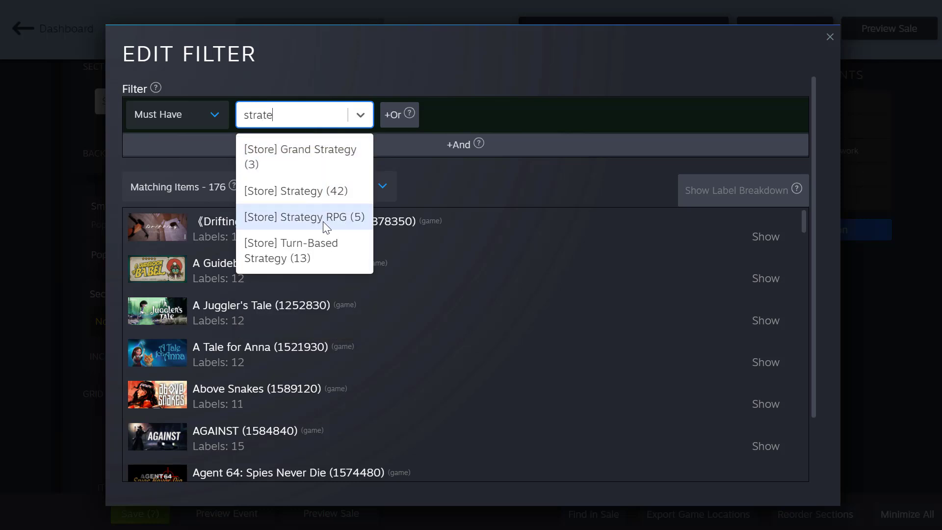
click(323, 192)
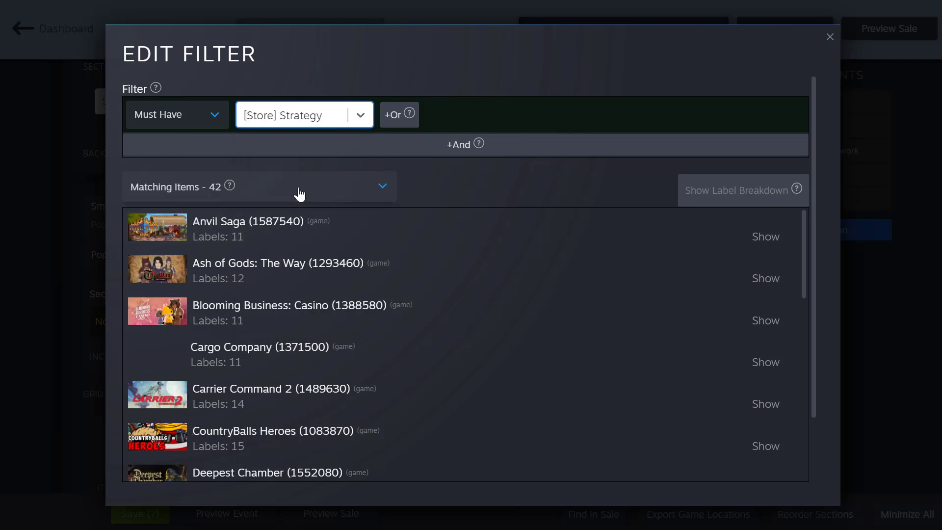
Add the labels [Store] Grand Strategy and [Store] Strategy RPG as Or alternatives in the filter's Must Have line
click(406, 123)
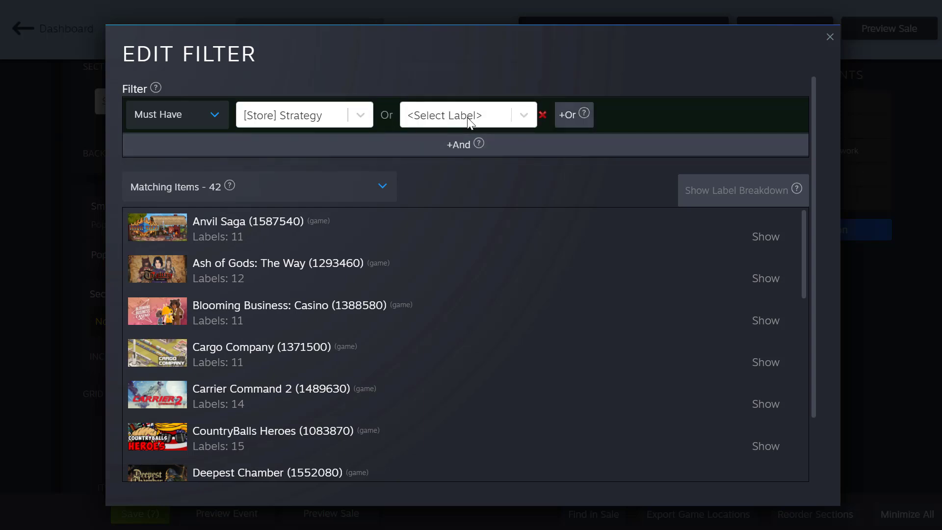
click(489, 124)
text(trat)
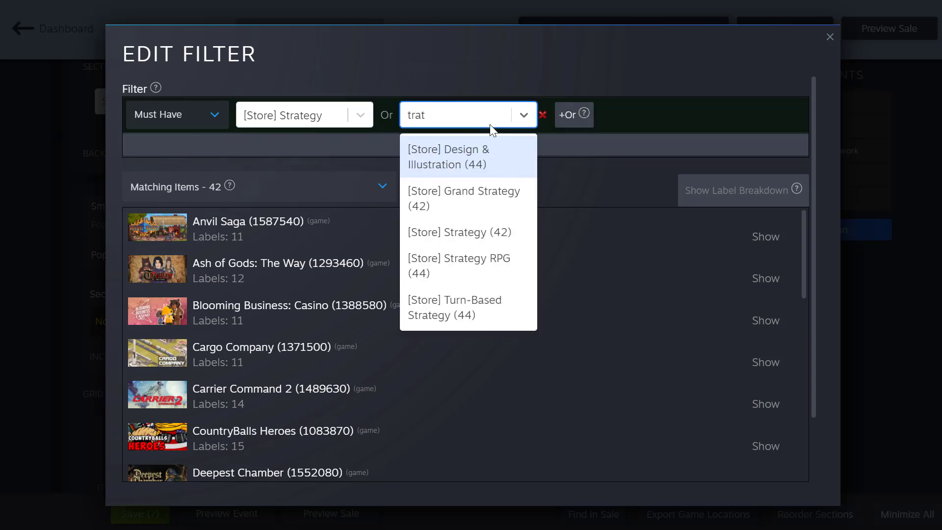
click(496, 200)
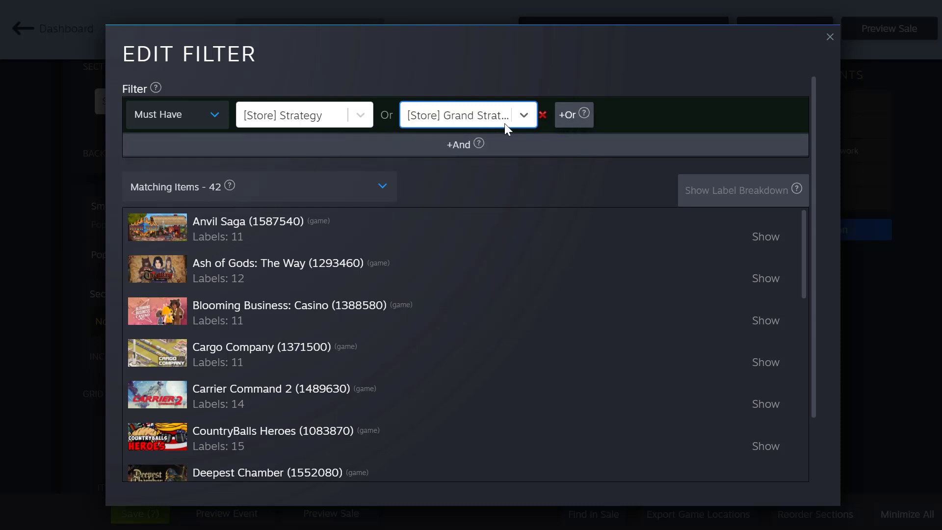
click(589, 118)
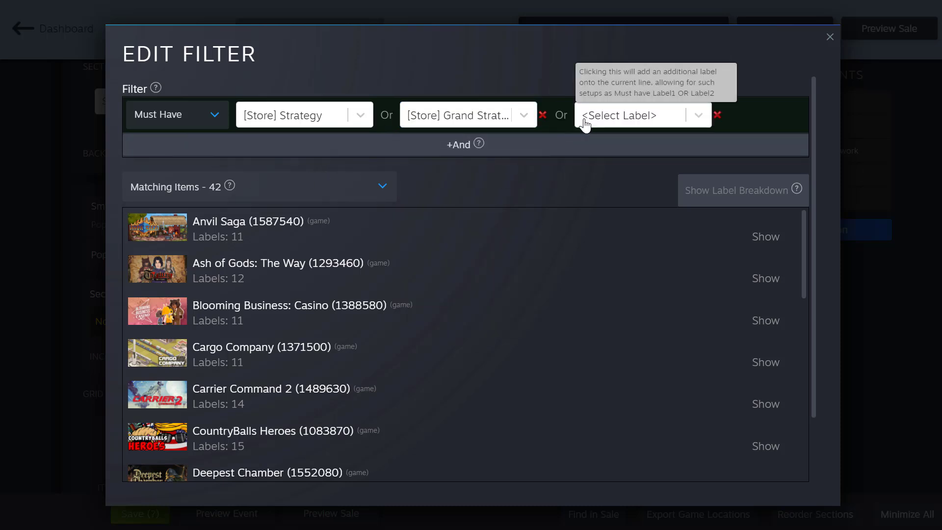
mouse_move(201, 195)
click(602, 123)
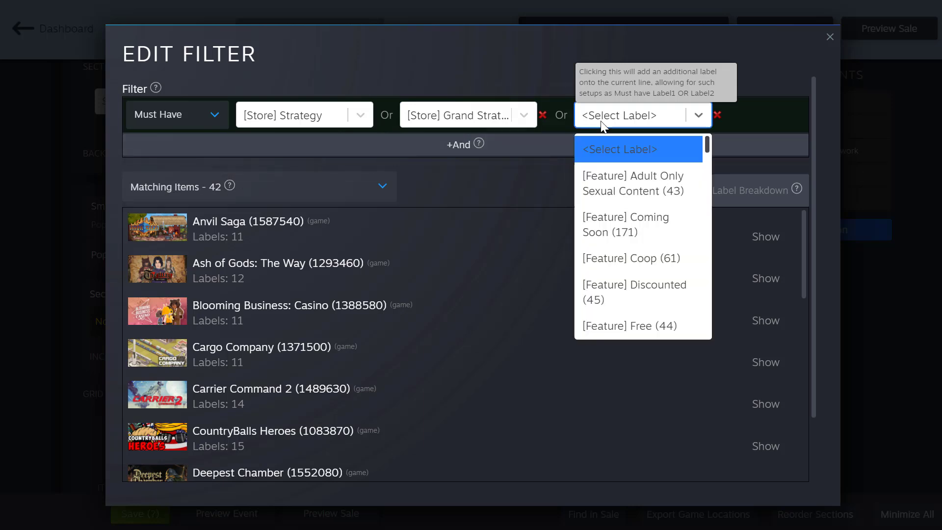
text(s)
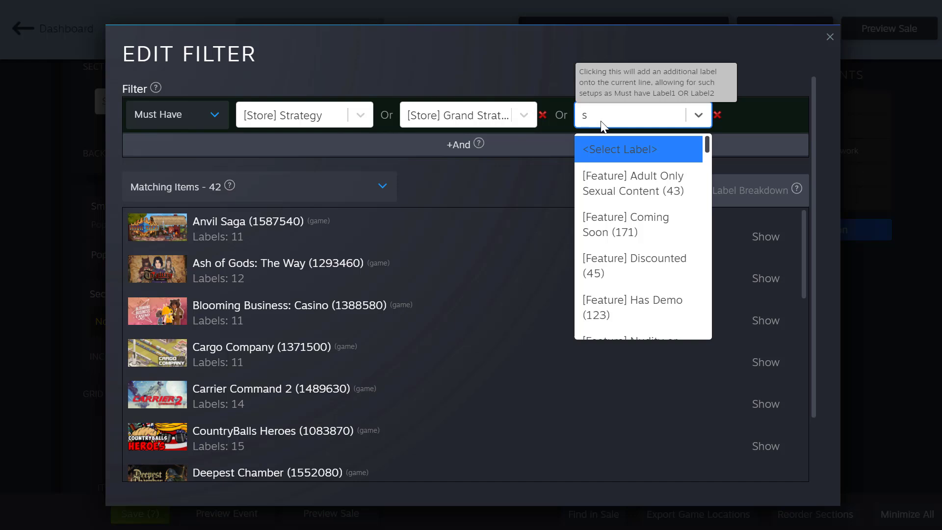
text(trate)
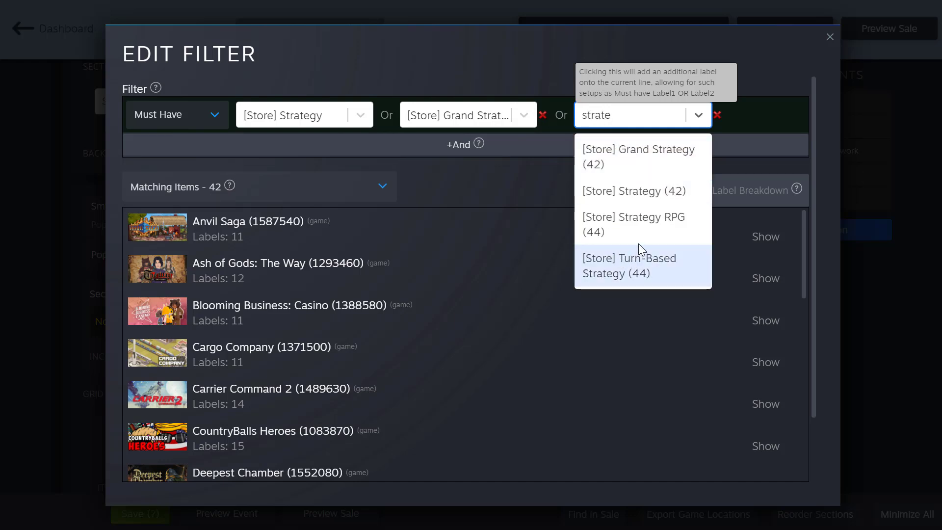
click(644, 225)
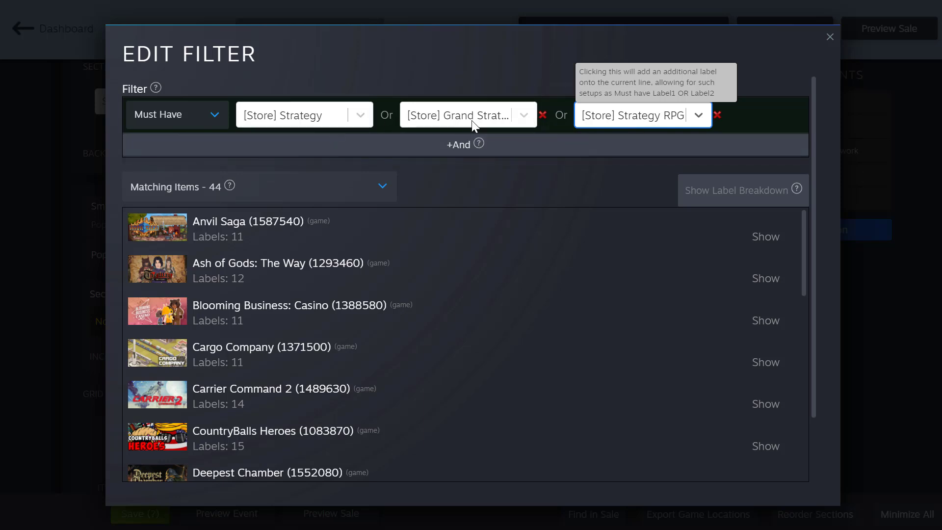
Add an And condition of Must Not Have [Feature] Coming Soon to the Strategy filter and accept the filter
click(448, 148)
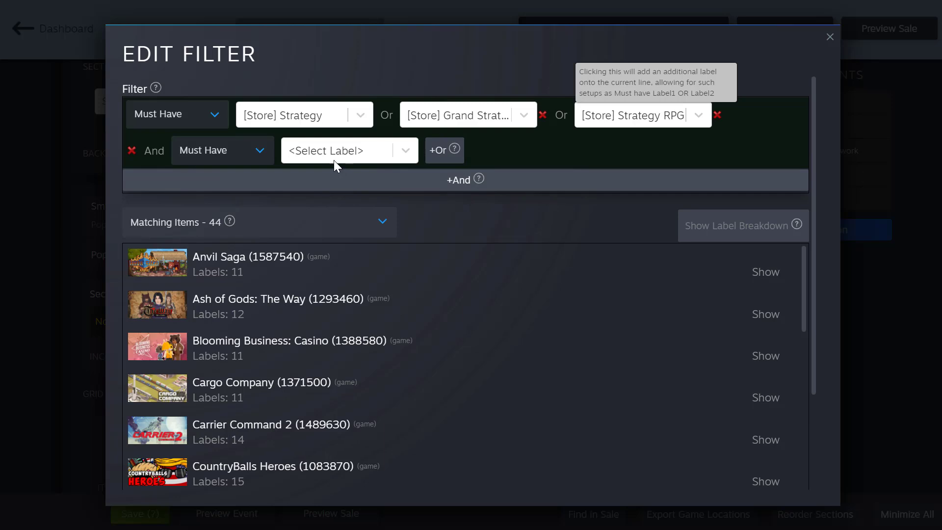
click(232, 156)
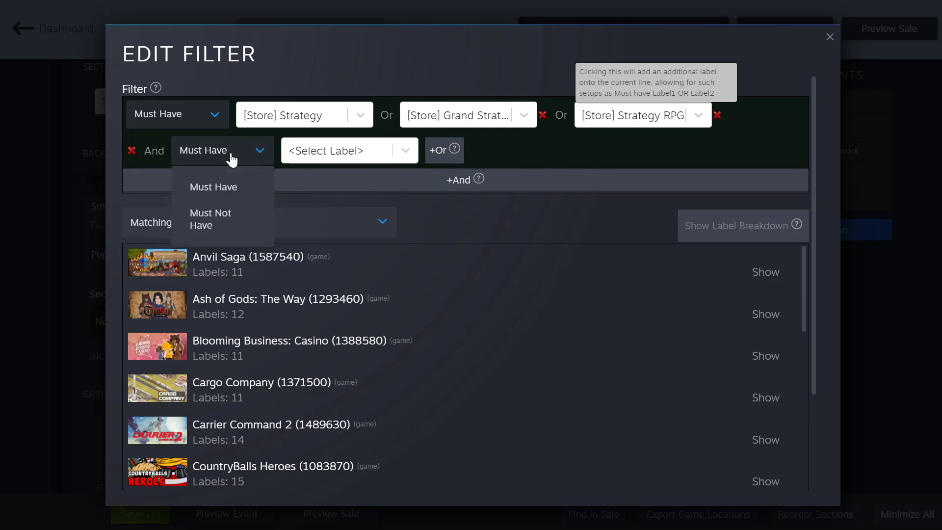
click(231, 216)
click(350, 156)
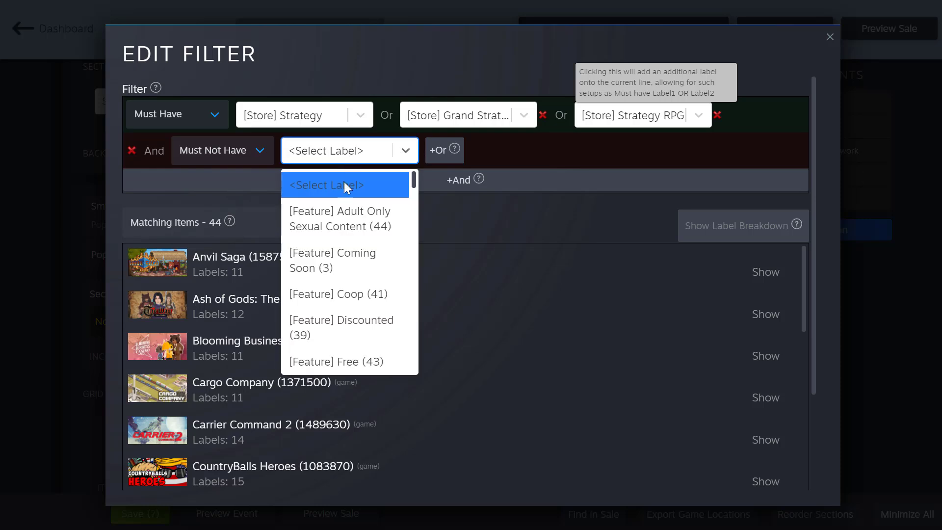
click(364, 254)
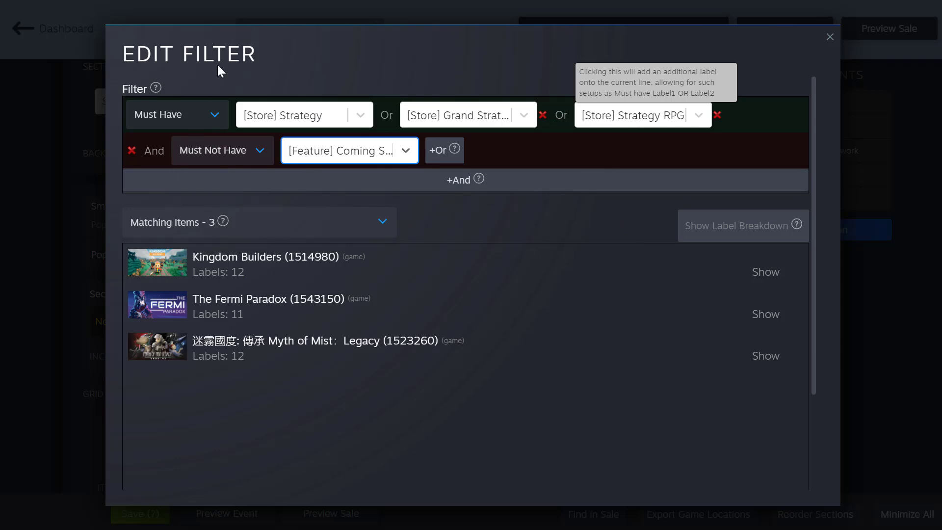
scroll(226, 172, down, 3)
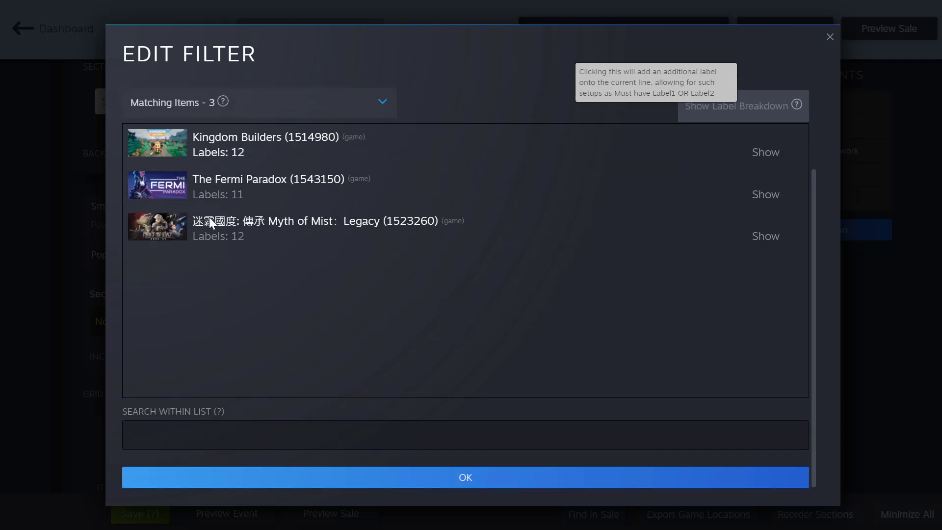
click(247, 487)
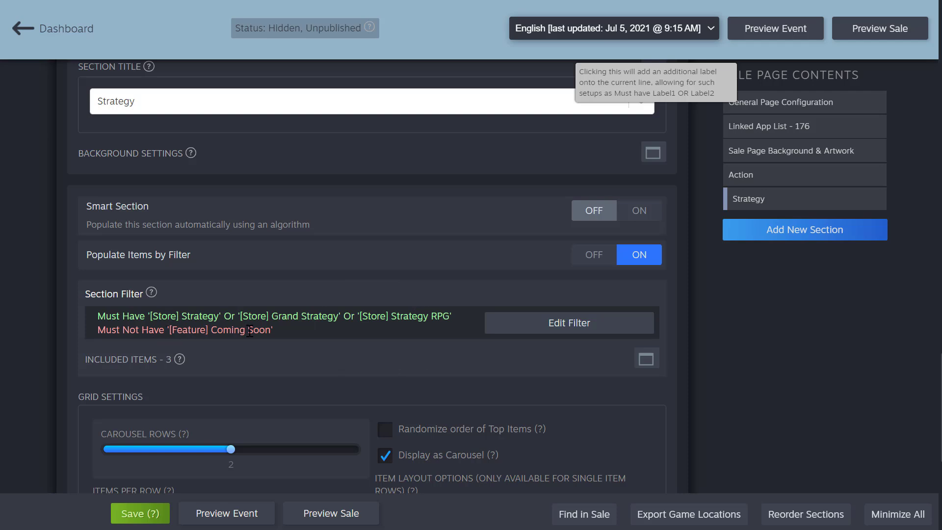
Preview the sale page to check the games in the Strategy section and return to the event editor
scroll(352, 338, down, 2)
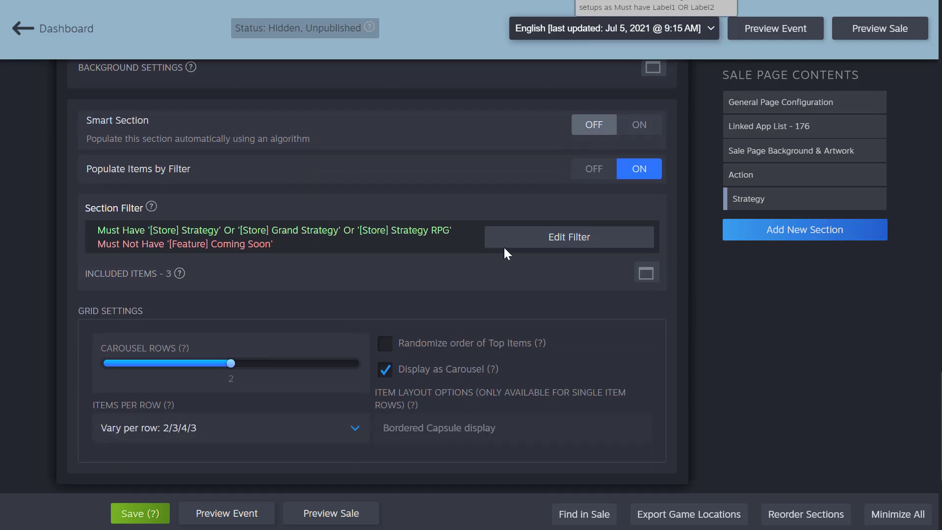
click(881, 29)
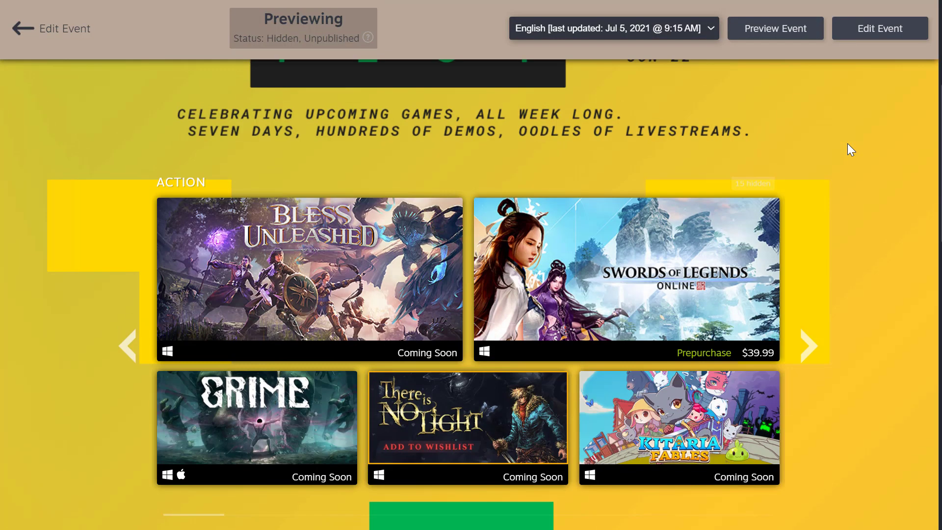
scroll(848, 144, down, 8)
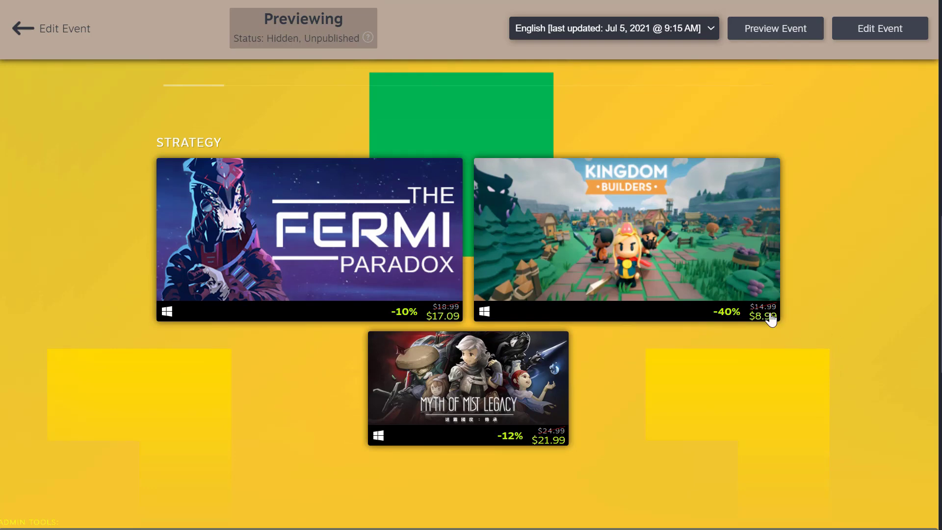
click(49, 41)
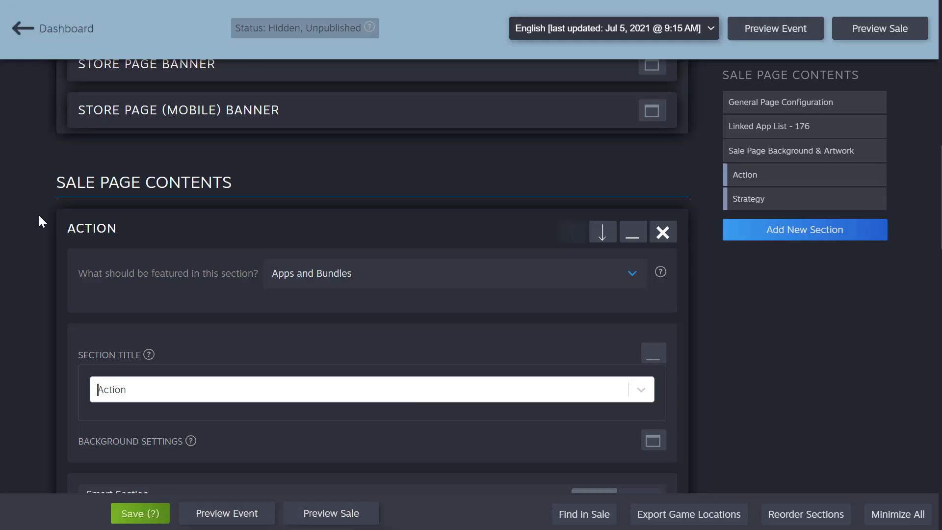
Add a third content section below the Strategy section with the type Apps and Bundles
scroll(39, 212, down, 20)
scroll(39, 216, down, 2)
click(147, 356)
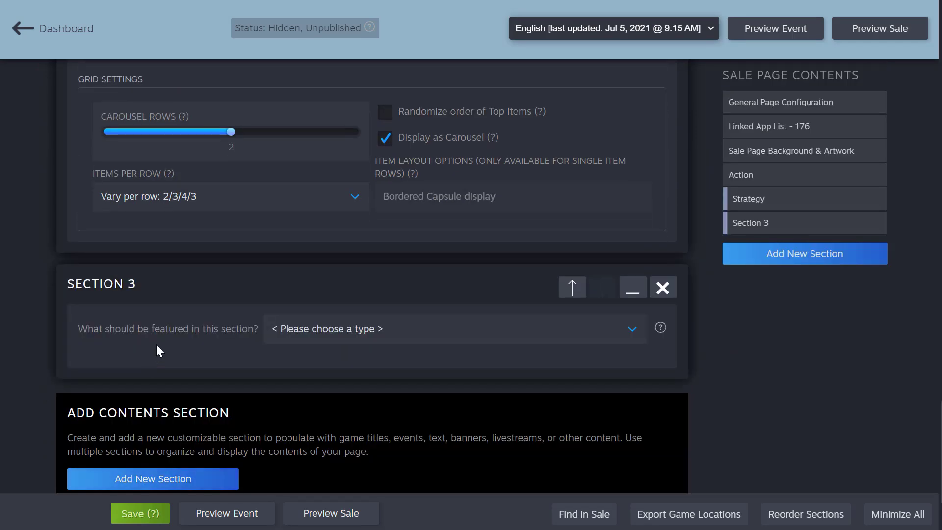
click(338, 337)
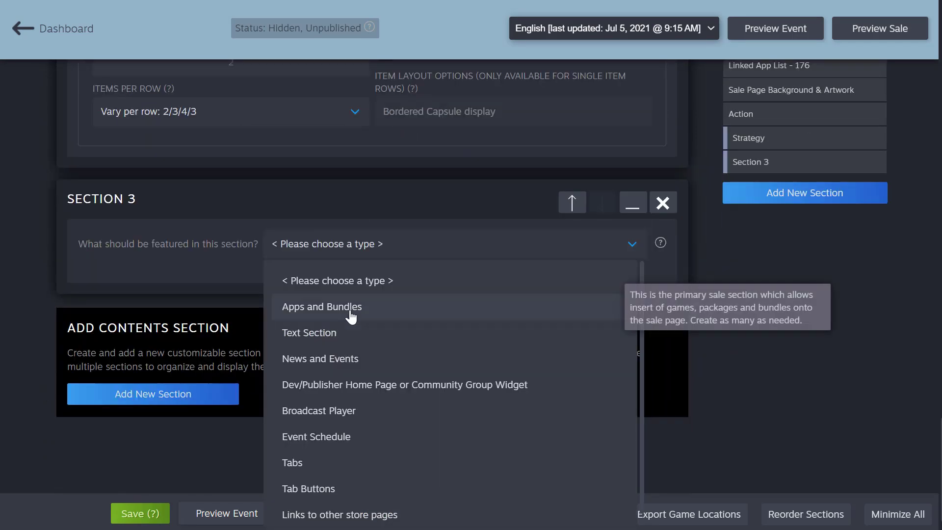
click(350, 318)
Make the third section a Smart Section showing featured items from the user's wishlist, limited to 4 apps
scroll(60, 299, down, 5)
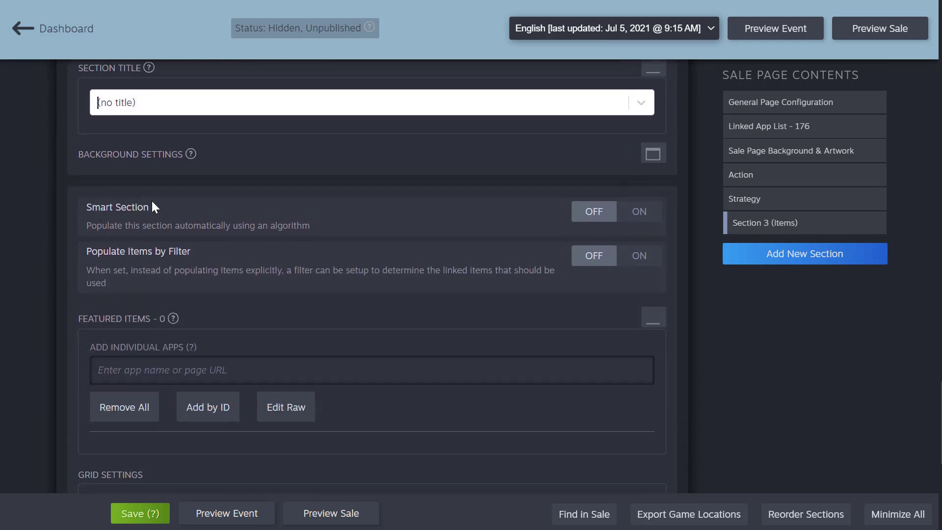
click(643, 218)
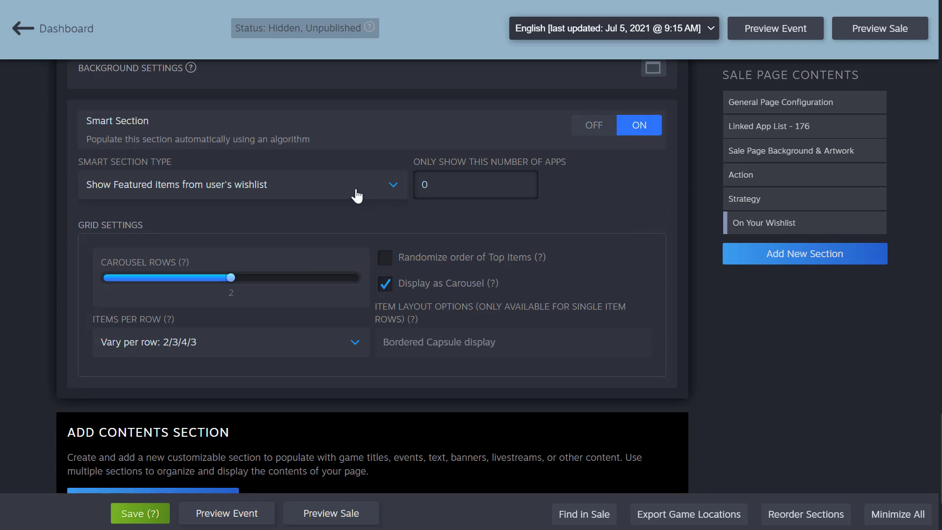
click(394, 187)
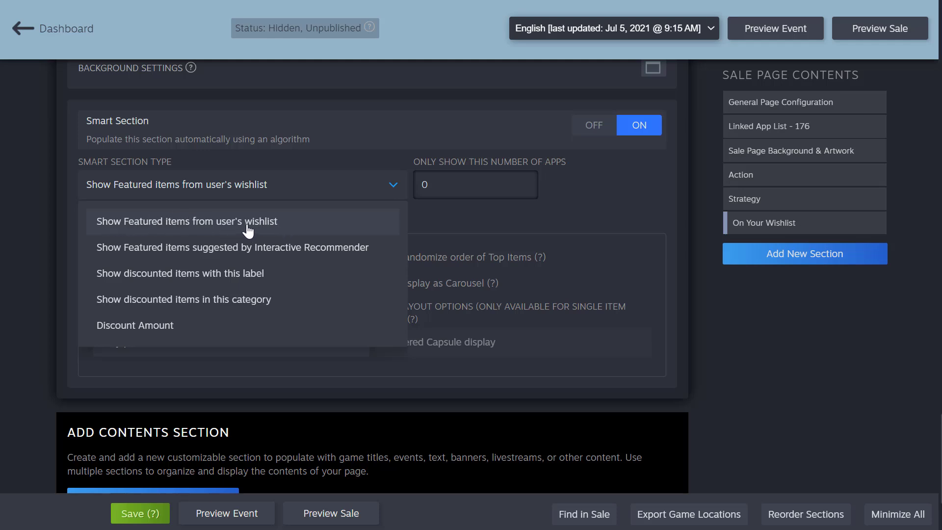
click(276, 228)
drag(448, 185, 411, 188)
text(4)
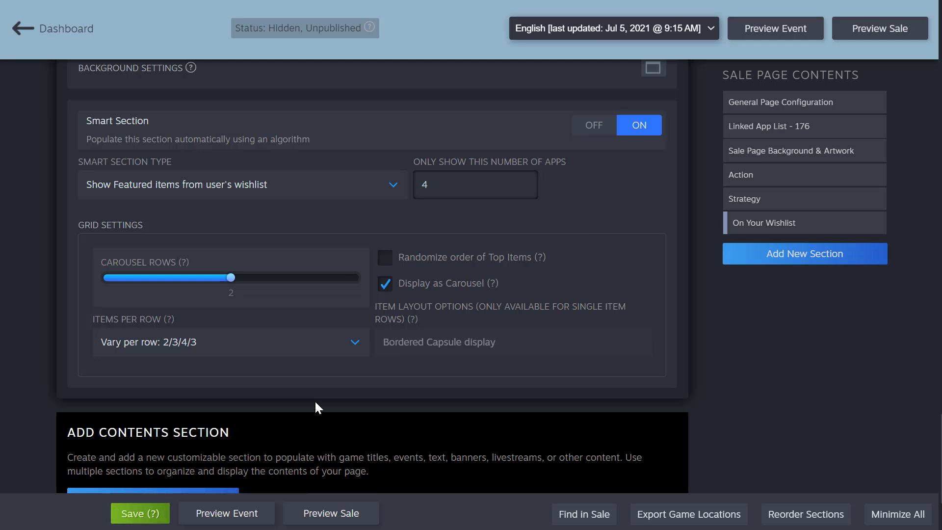
Preview the sale page to check the On Your Wishlist section and return to the event editor
click(891, 35)
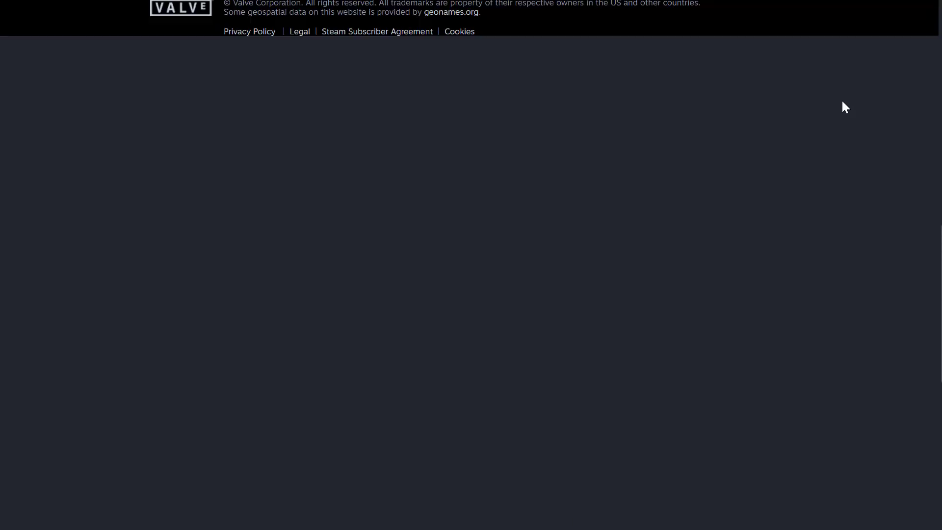
scroll(842, 102, down, 10)
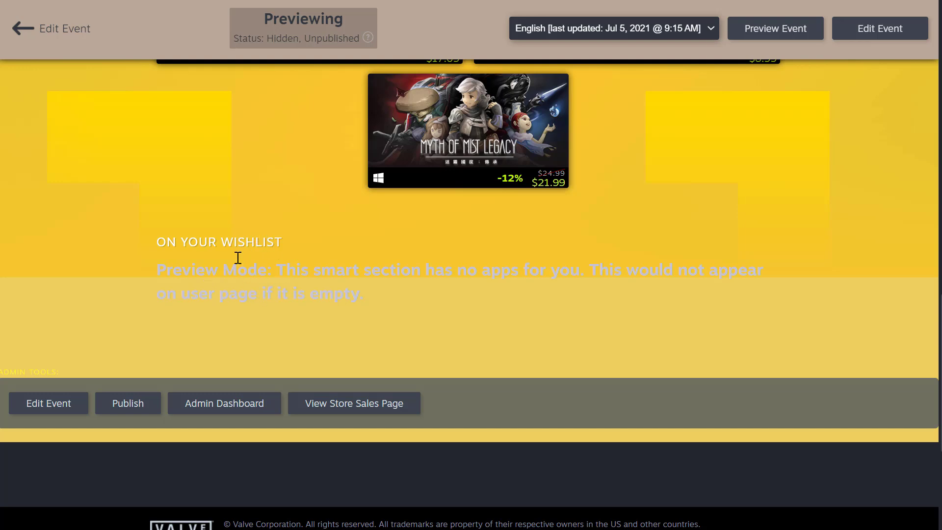
click(60, 30)
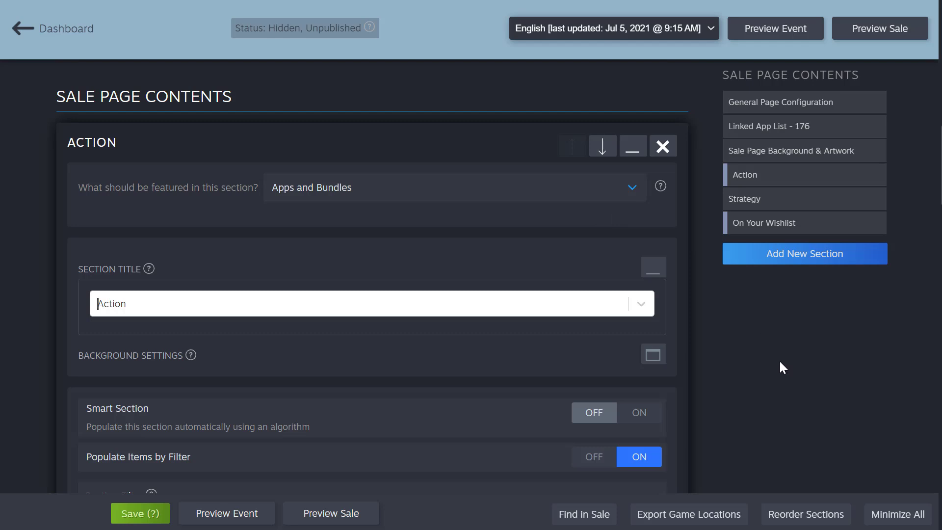
Minimize all sale sections and move the On Your Wishlist section above Action to the start of the page contents
click(886, 508)
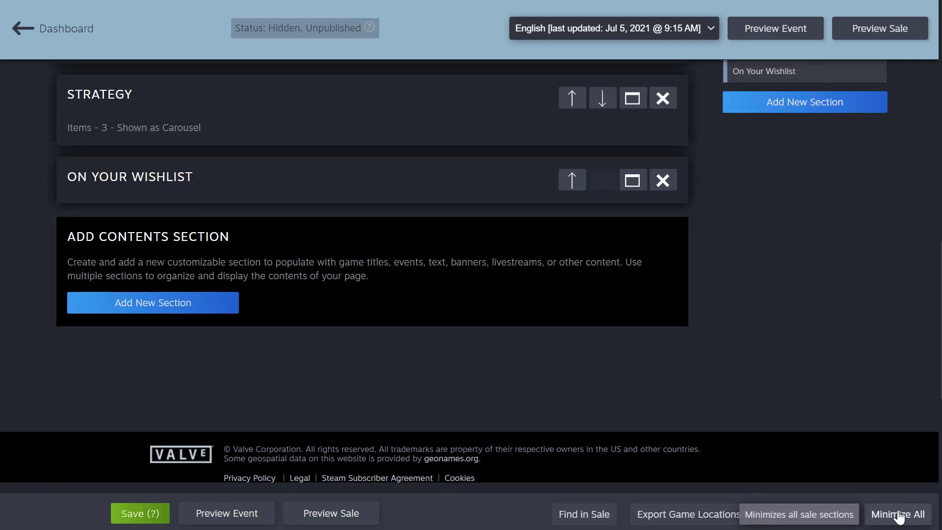
scroll(813, 377, up, 4)
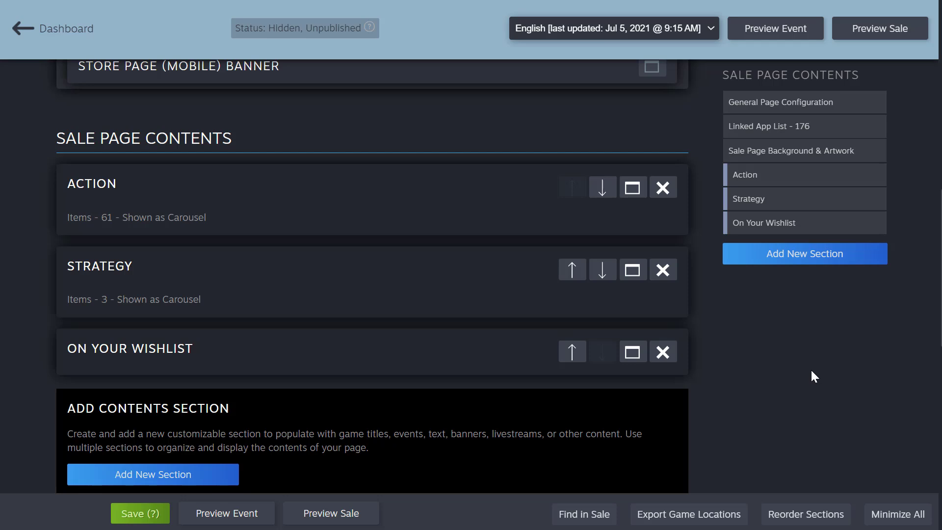
click(571, 351)
click(569, 268)
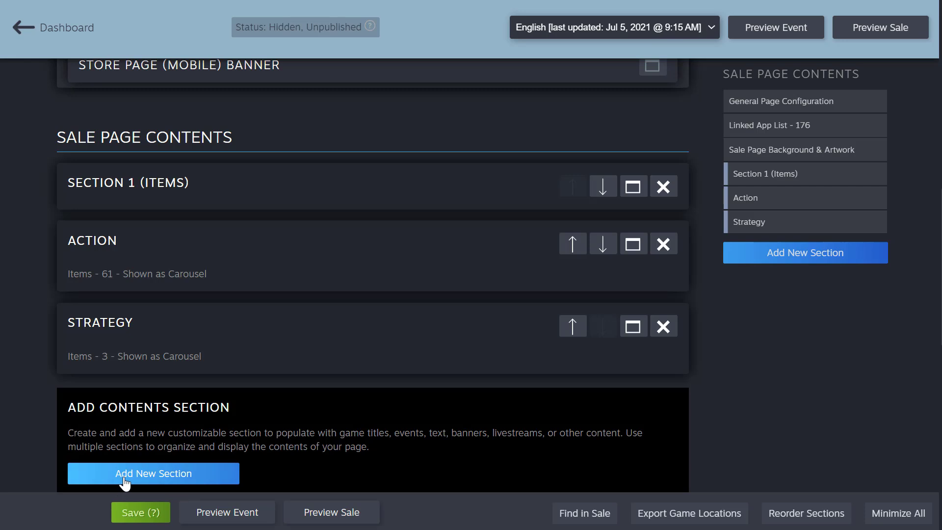
Add a new content section below Strategy with the type Text Section
click(122, 480)
scroll(296, 301, up, 4)
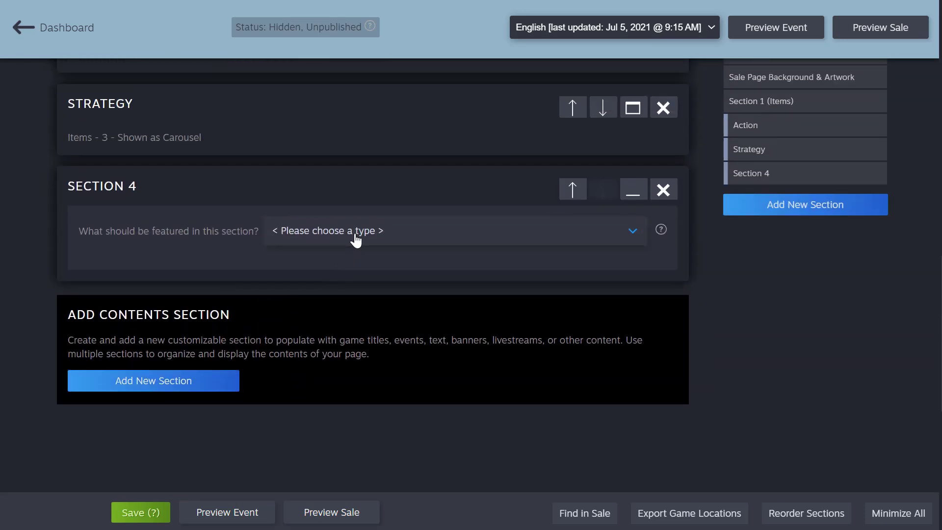
click(354, 237)
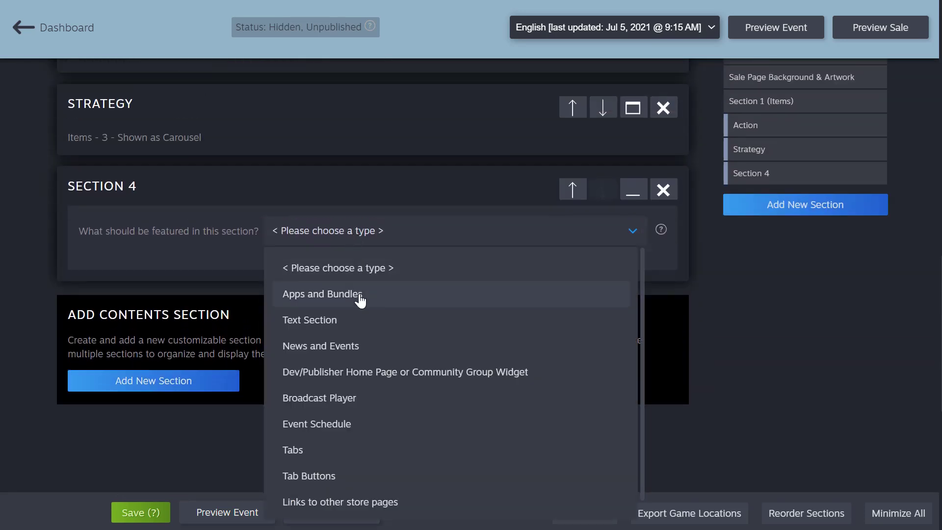
scroll(361, 301, down, 1)
scroll(364, 303, up, 1)
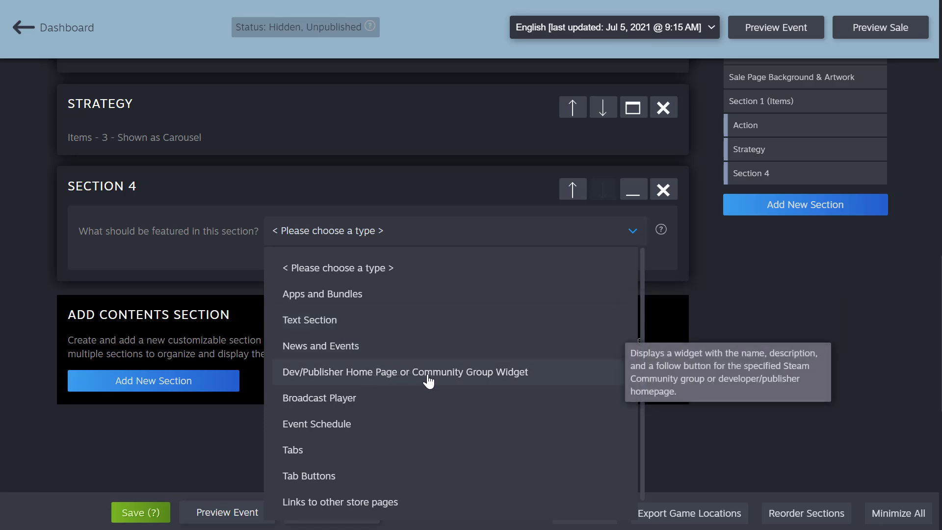
click(320, 326)
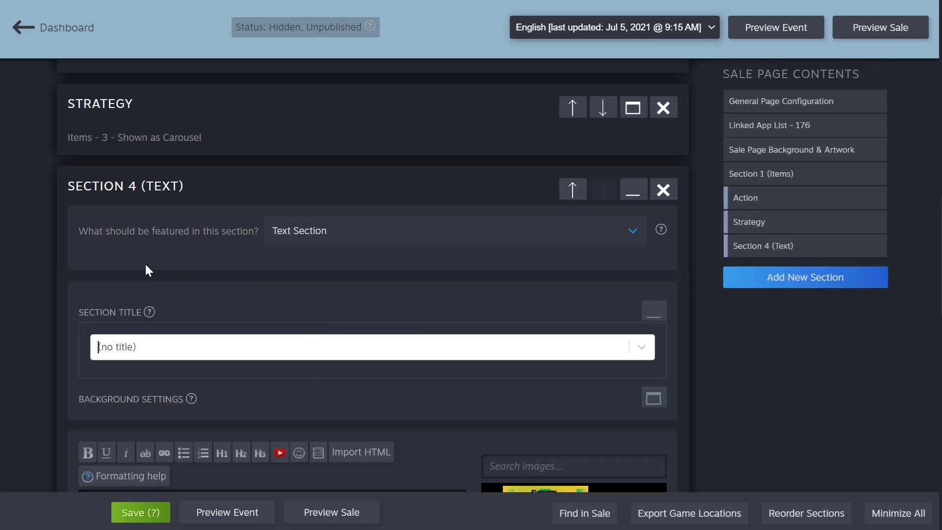
scroll(66, 268, down, 2)
scroll(62, 267, down, 3)
scroll(62, 267, down, 2)
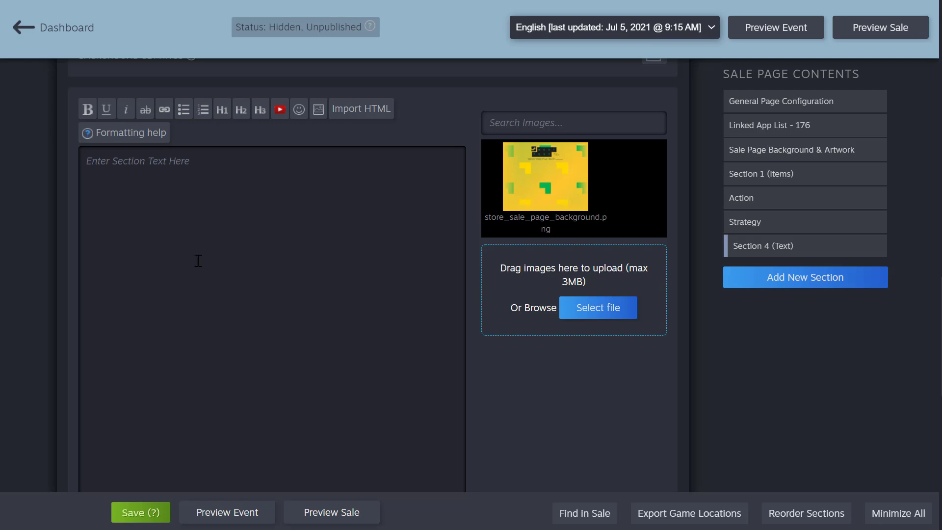
click(281, 111)
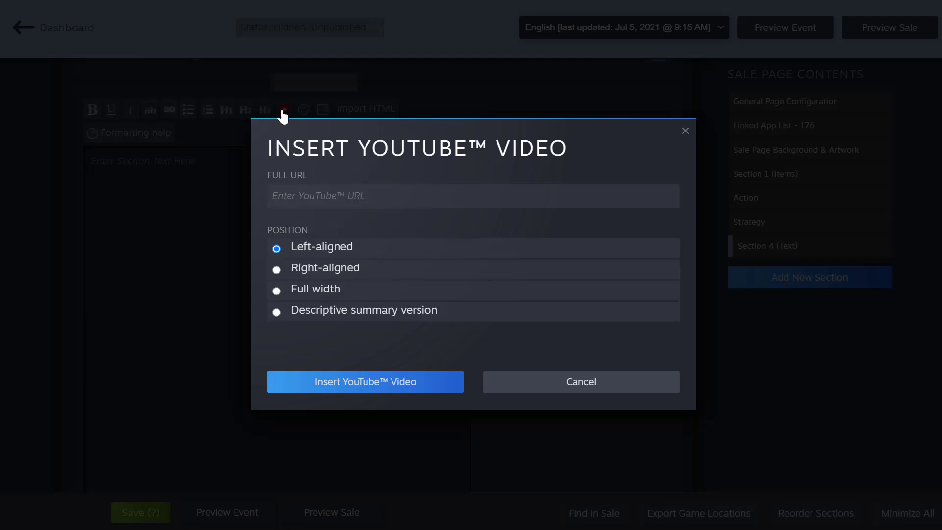
click(332, 196)
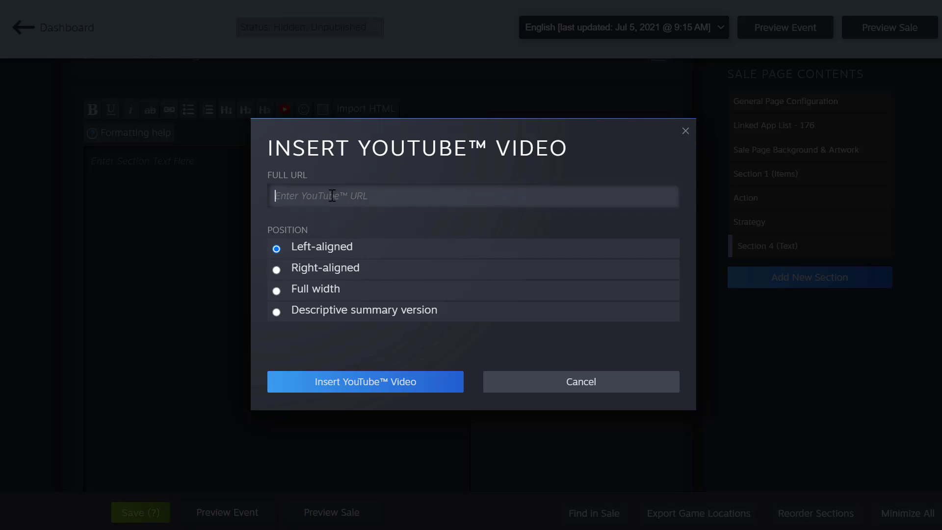
text(https://www.youtube.com/watch?v=0_HhCEJ_kZ0)
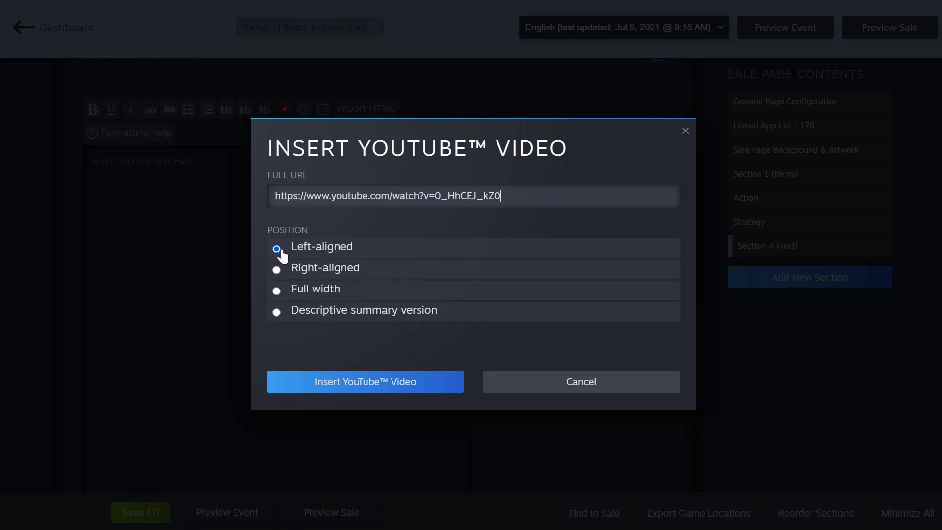
click(276, 292)
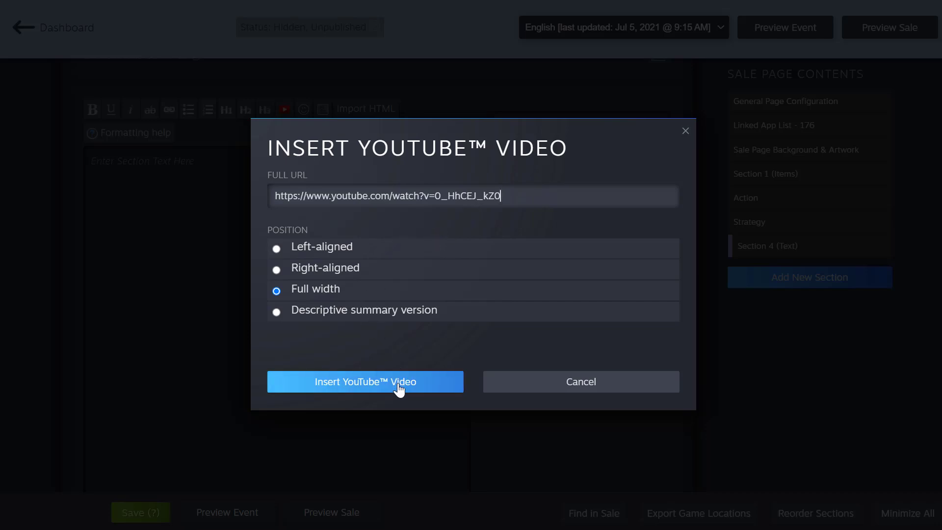
click(375, 390)
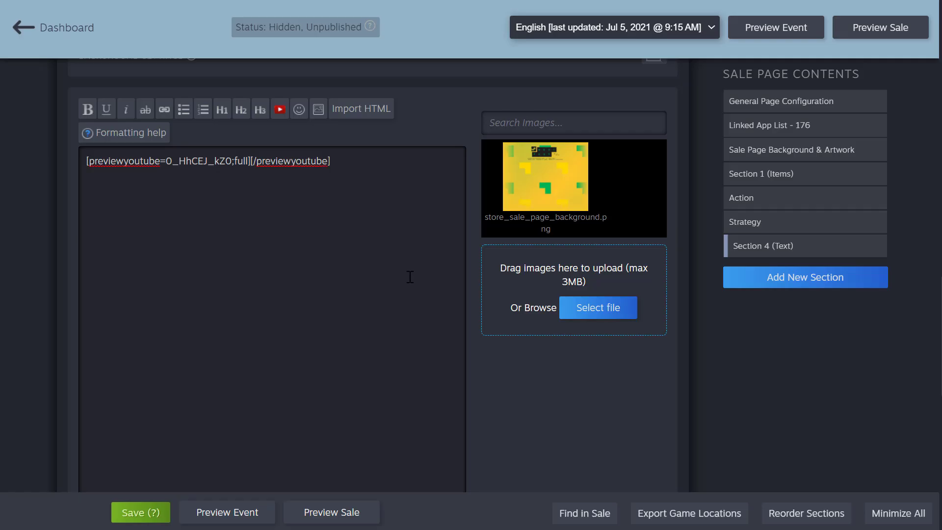
Move the text section up above all other sections so it comes first in the sale page contents
scroll(429, 292, up, 7)
scroll(428, 293, up, 4)
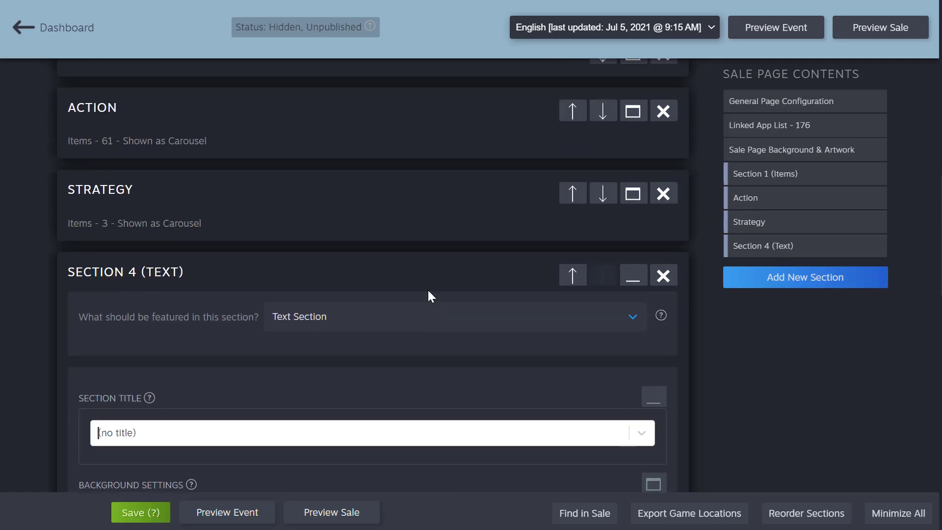
click(575, 368)
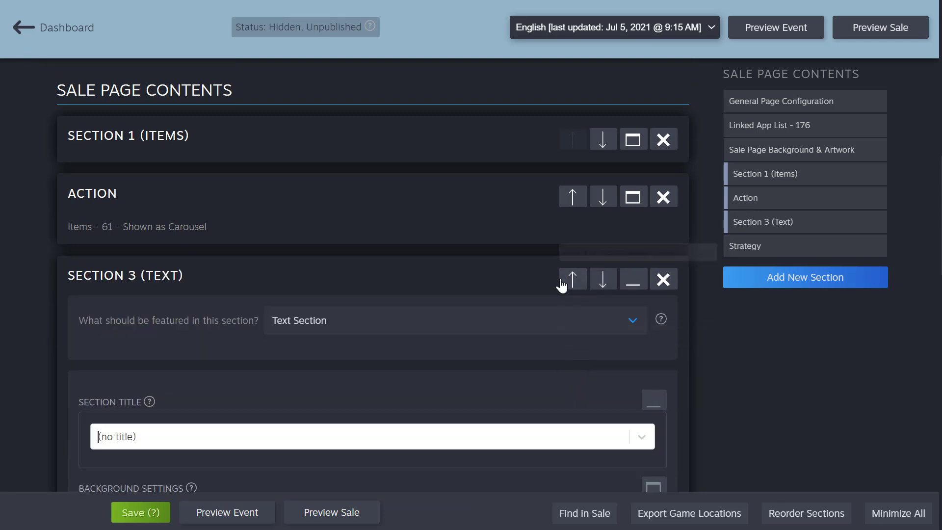
click(573, 282)
click(572, 197)
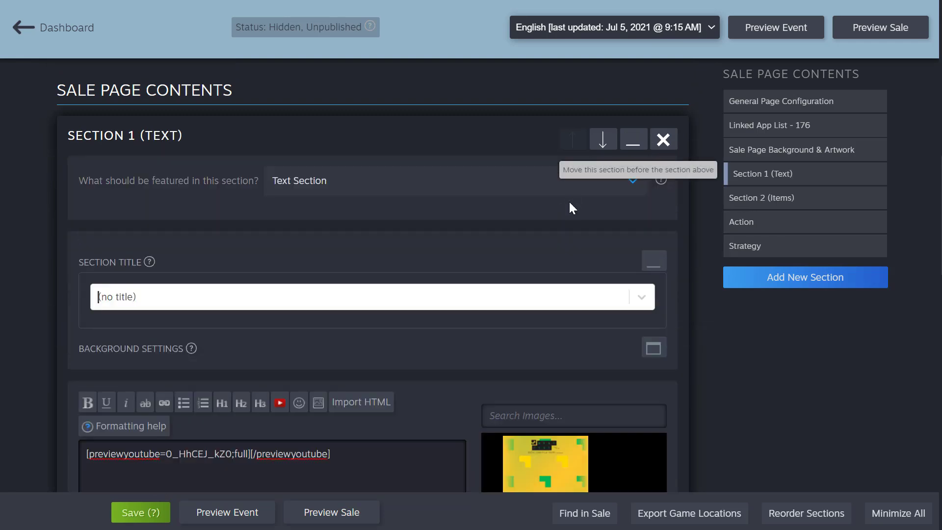
Preview the sale page to check the embedded video and return to the event editor
click(913, 25)
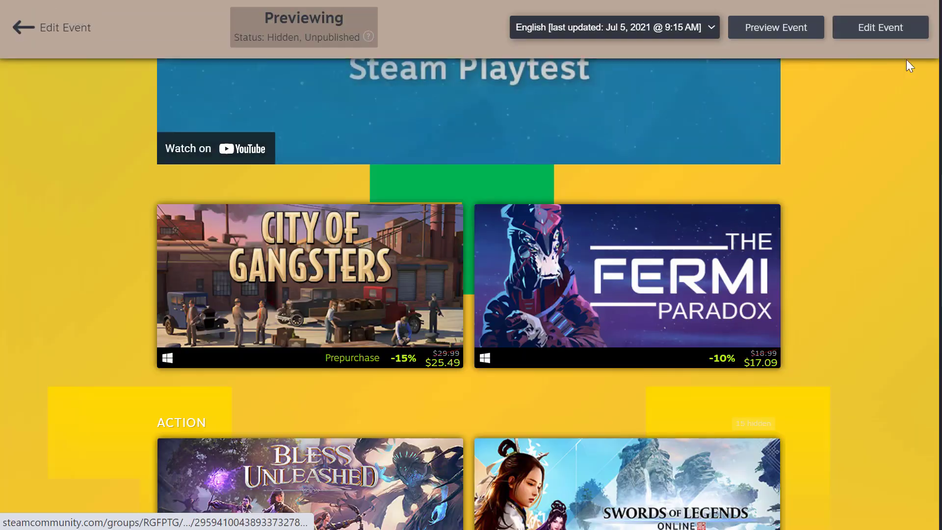
scroll(894, 163, up, 8)
scroll(894, 163, down, 2)
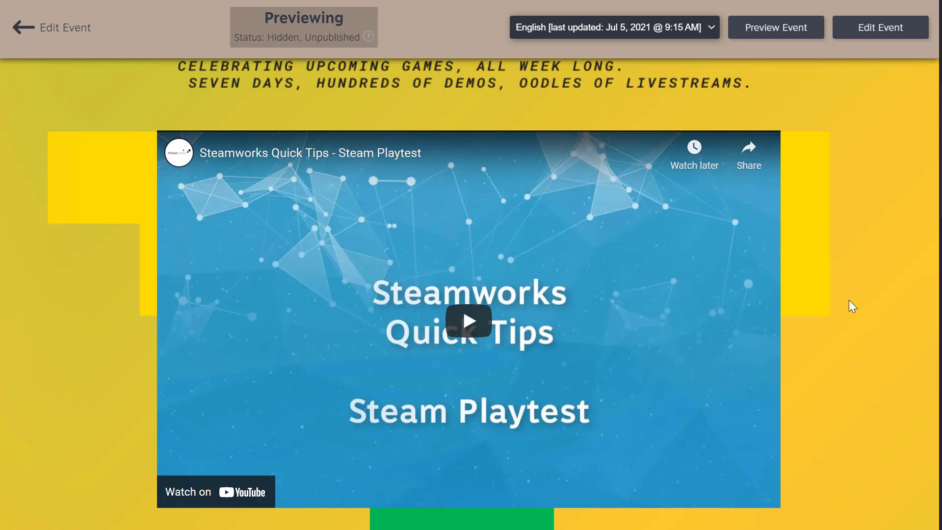
click(51, 27)
Add the line "Welcome to my sale." above the video code, followed by a blank line, and format it as an H1 header
scroll(52, 294, down, 10)
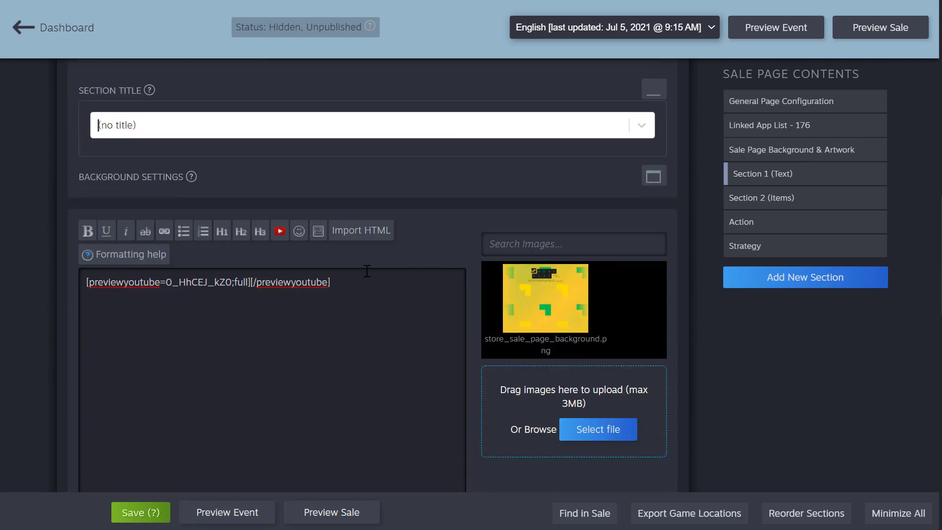
key(Return)
text(Welcome to my sale.)
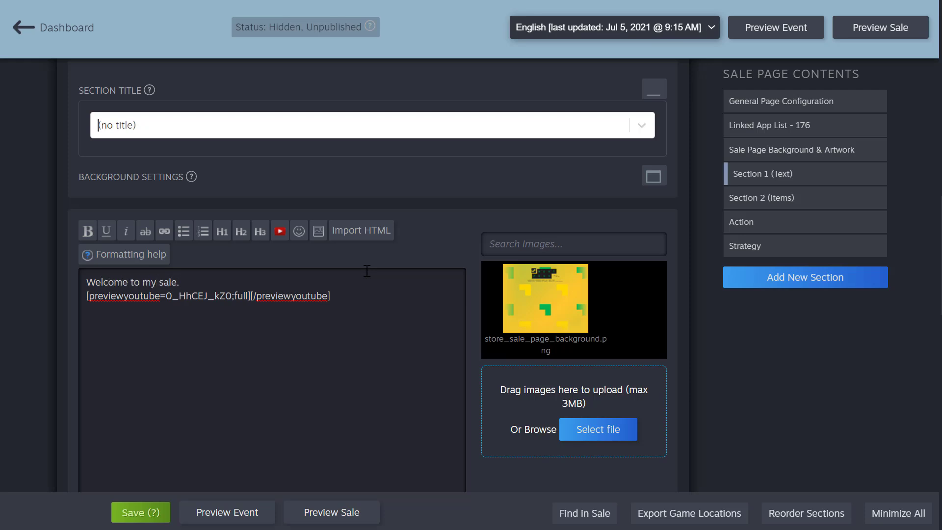
key(Return)
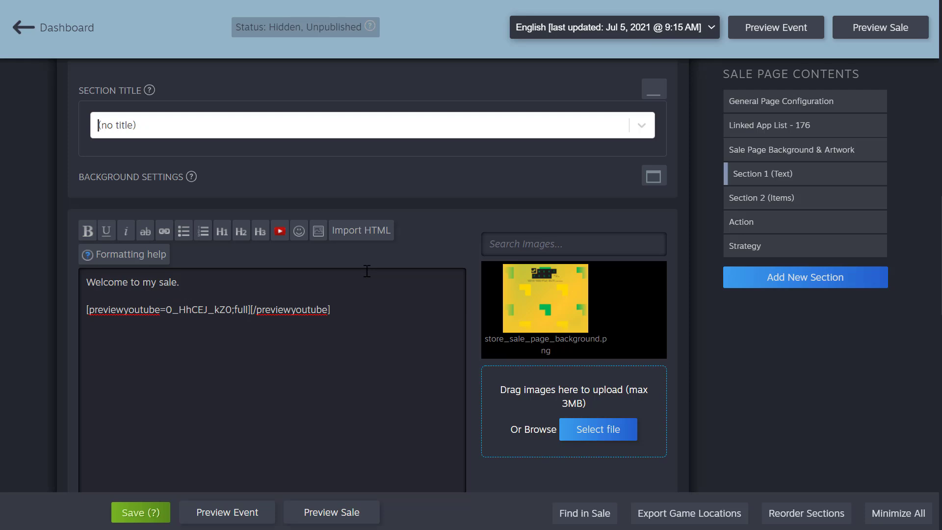
drag(203, 287, 40, 283)
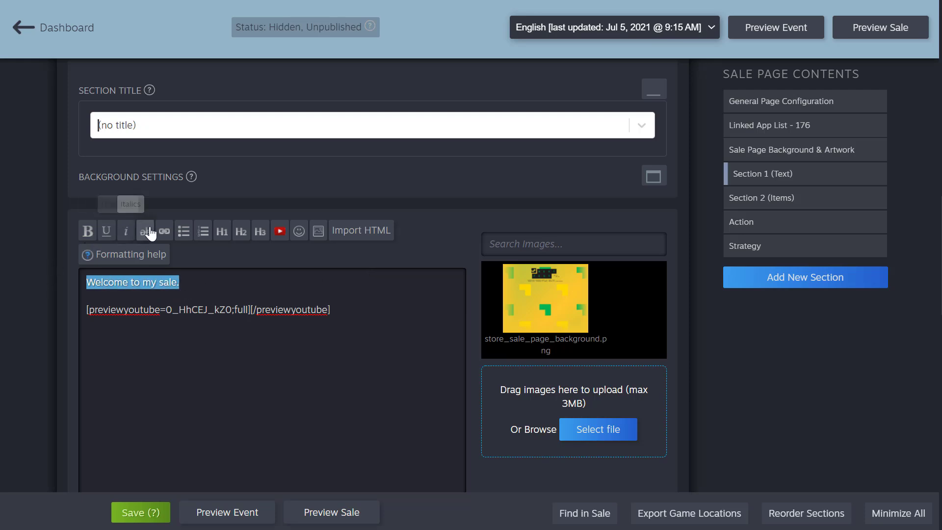
click(221, 231)
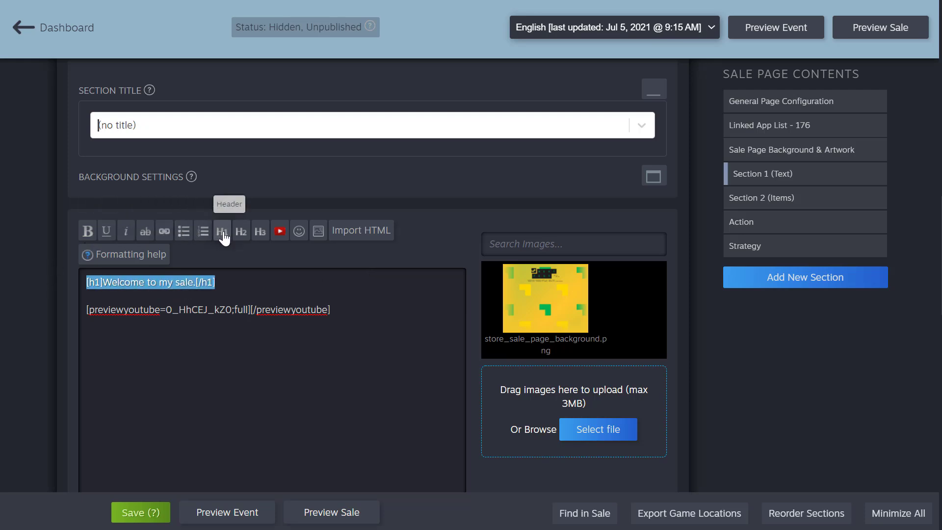
click(251, 284)
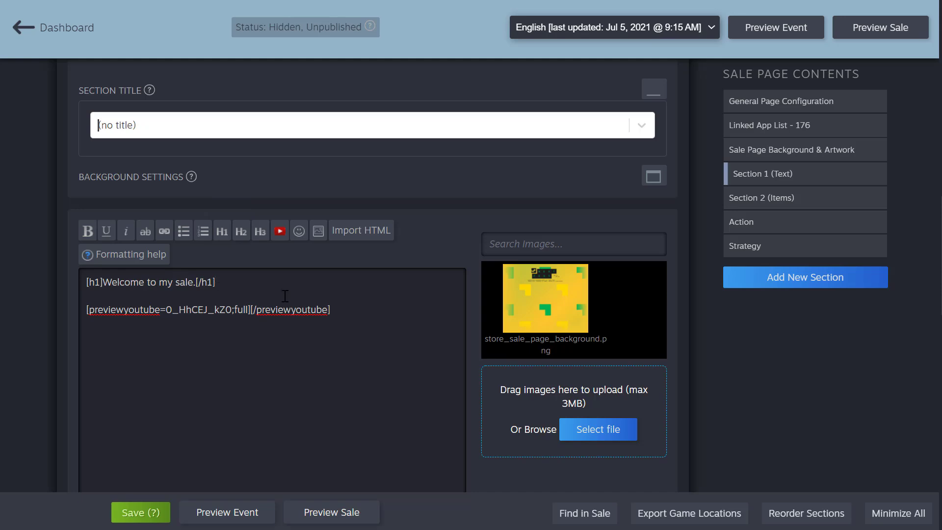
Preview the sale page to check the welcome header above the video and return to the event editor
click(866, 28)
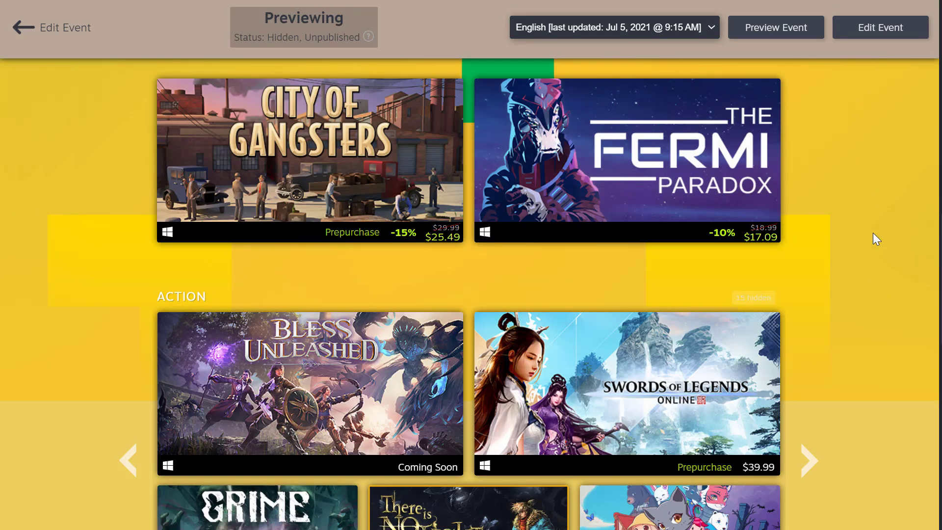
scroll(873, 235, up, 10)
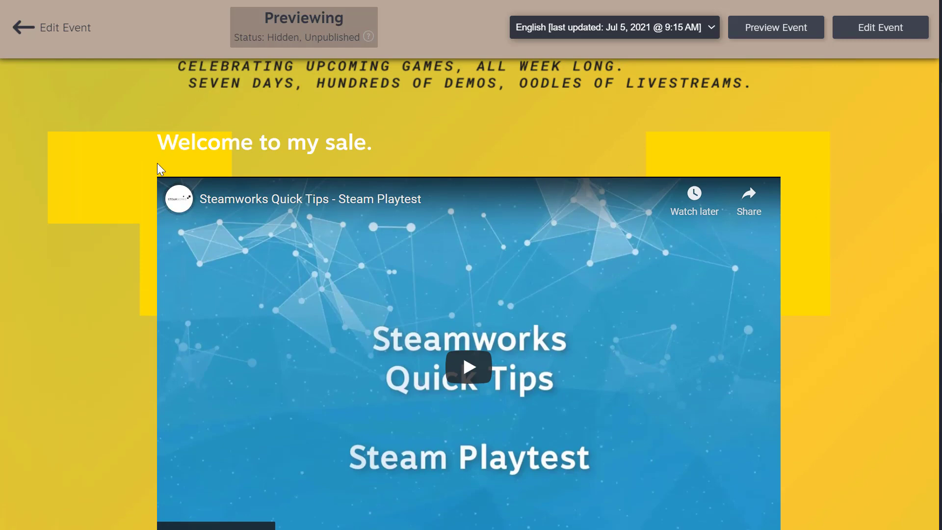
scroll(135, 147, up, 2)
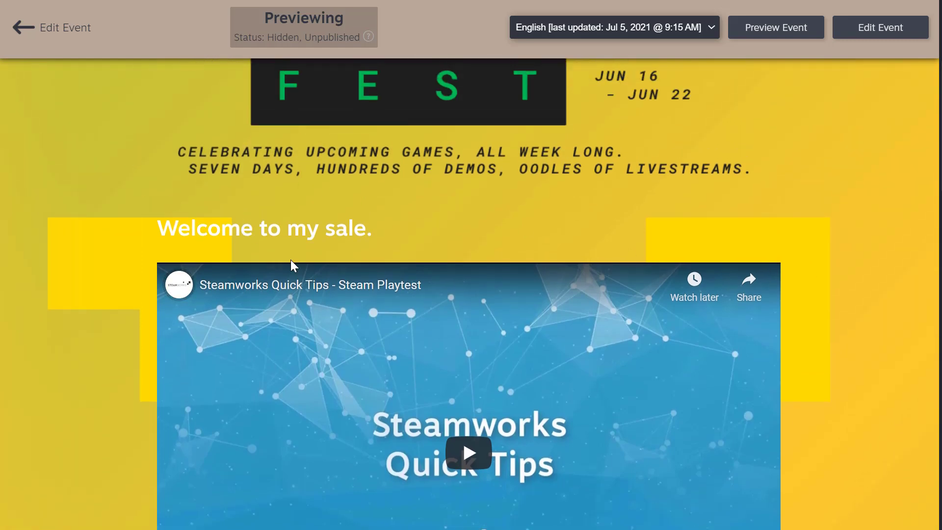
drag(179, 226, 307, 228)
click(303, 229)
click(54, 30)
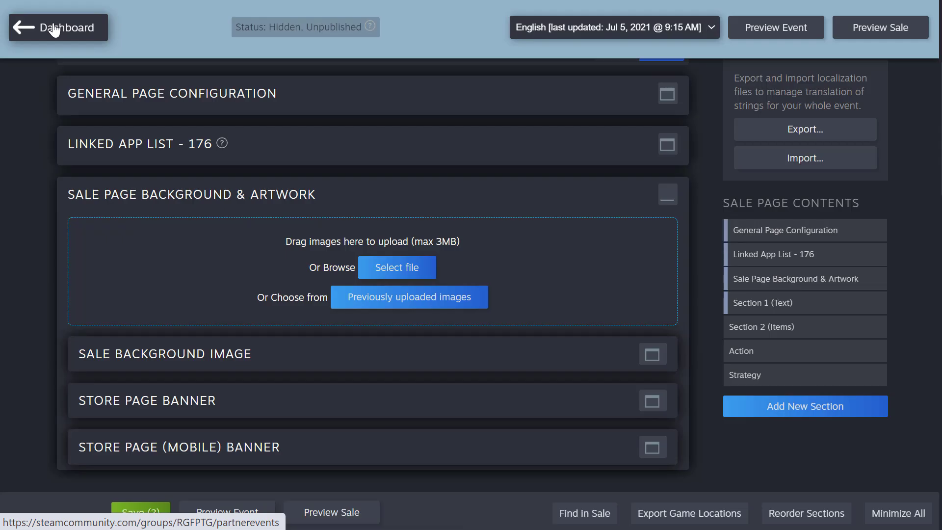
Add a fifth content section below Strategy with the type News and Events
scroll(743, 452, down, 1)
scroll(743, 451, down, 15)
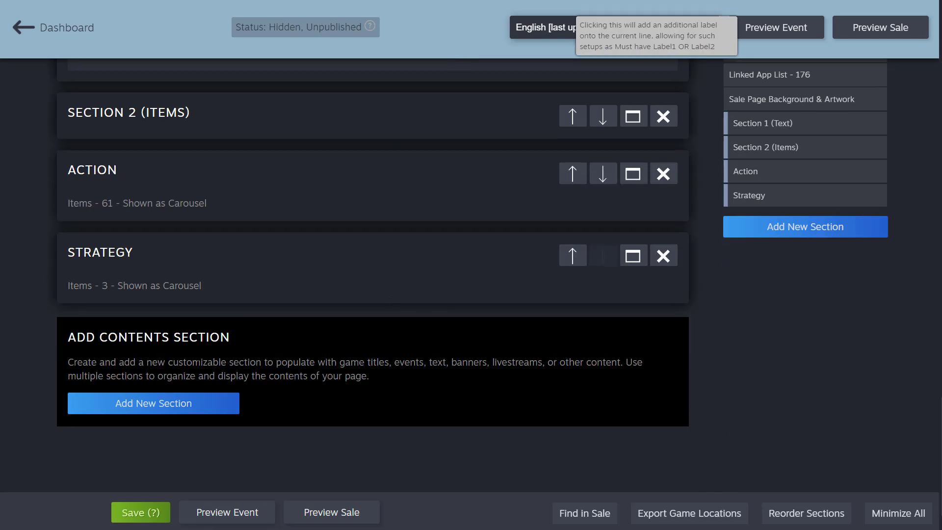
click(155, 402)
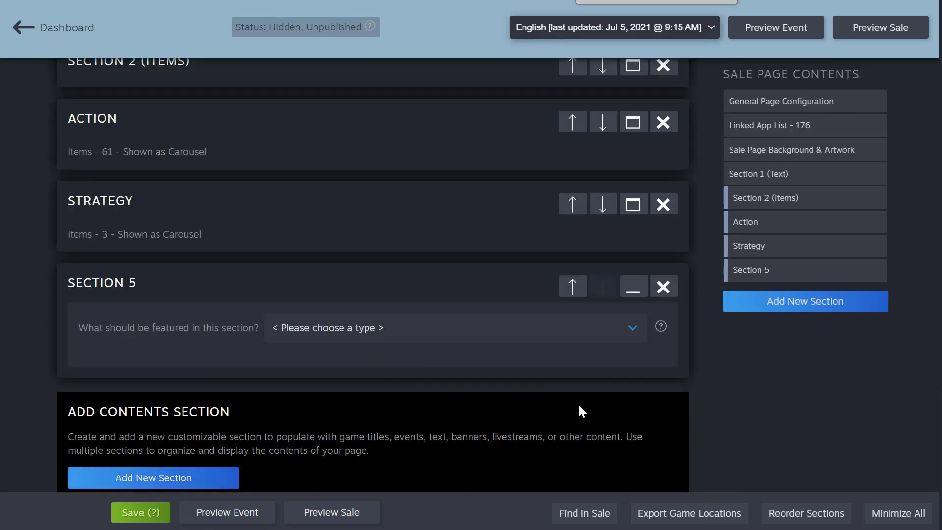
click(454, 339)
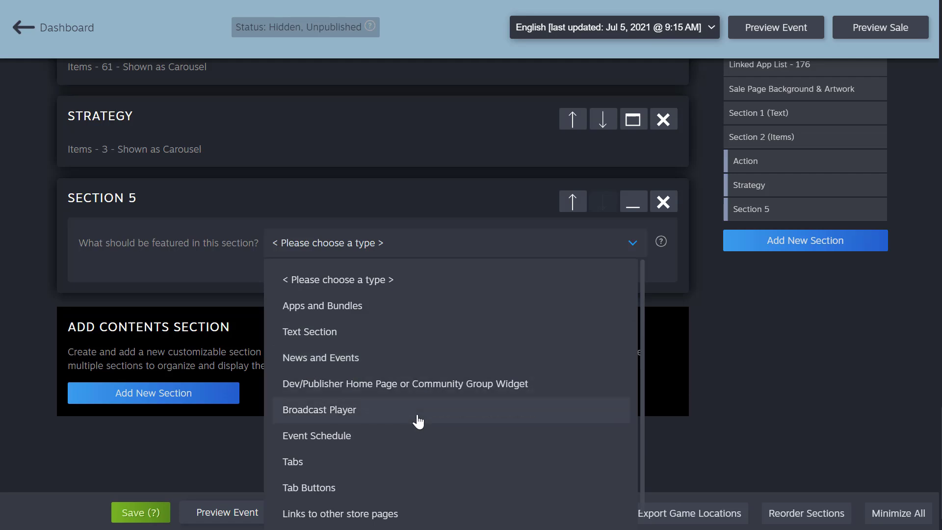
click(339, 359)
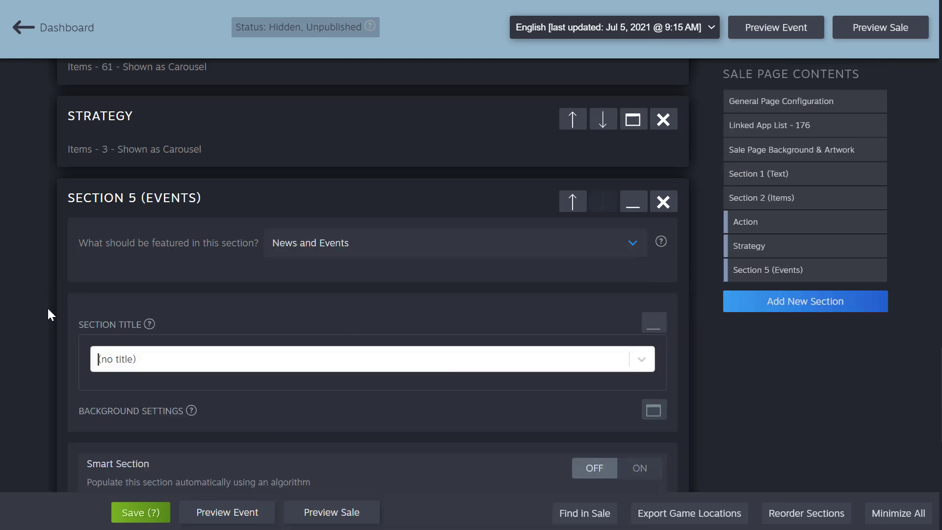
Review the fifth section's News and Events settings and change its type to Dev/Publisher Home Page or Community Group Widget
scroll(48, 309, down, 5)
scroll(48, 310, up, 2)
scroll(65, 206, down, 2)
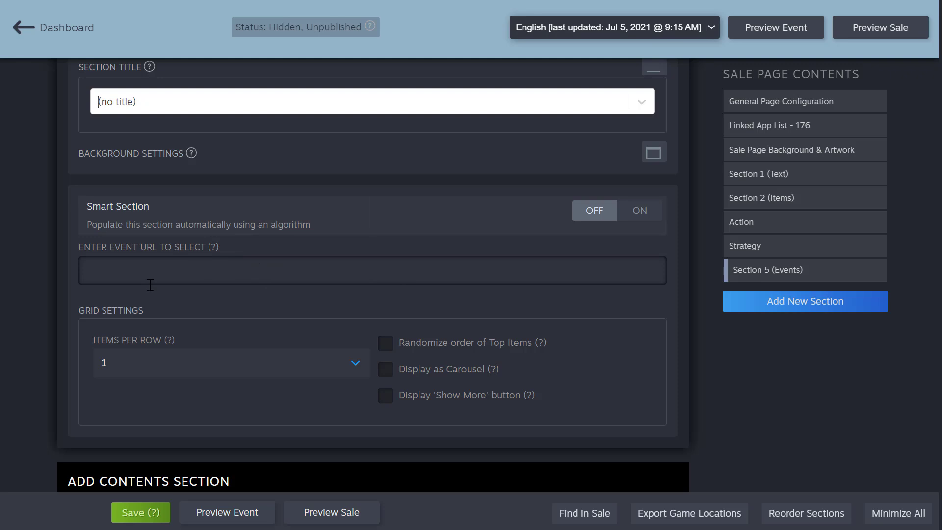
scroll(382, 134, up, 2)
scroll(382, 134, up, 2)
click(348, 167)
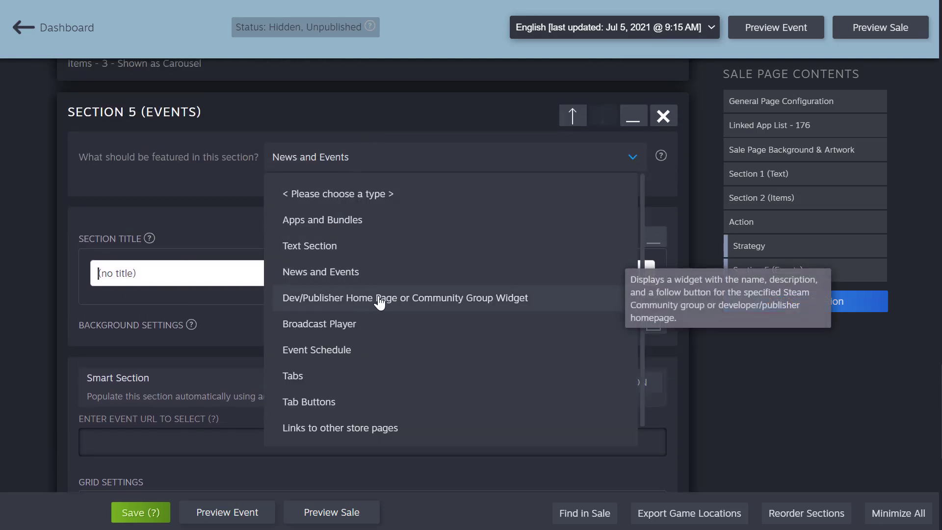
click(420, 300)
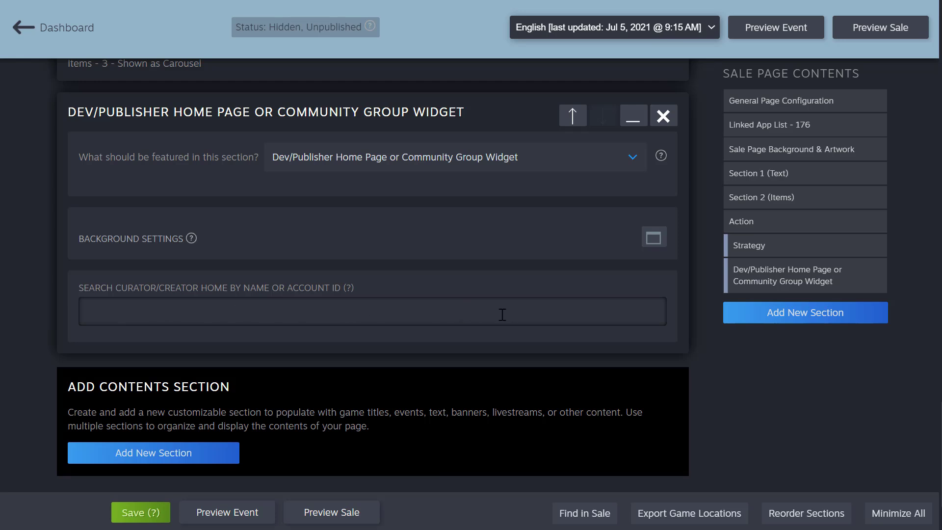
Set the fifth section's content type to Broadcast Player and check its broadcasting options
click(480, 163)
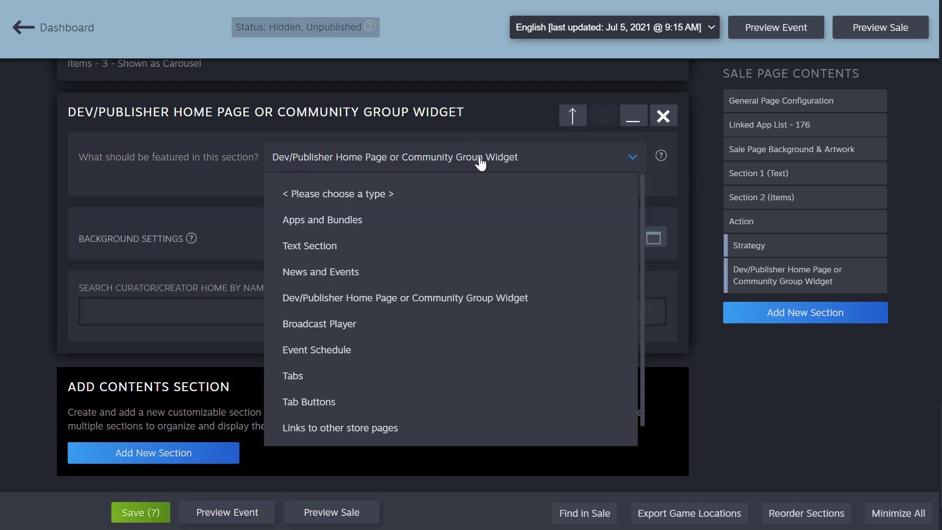
click(419, 331)
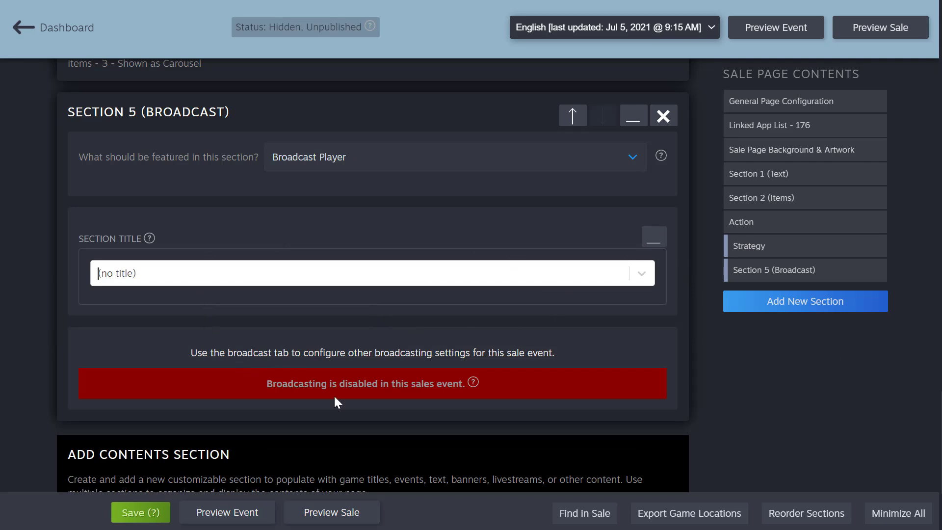
mouse_move(467, 387)
Schedule the event to start in the future in the event options and review its visibility and end date settings
scroll(609, 330, up, 20)
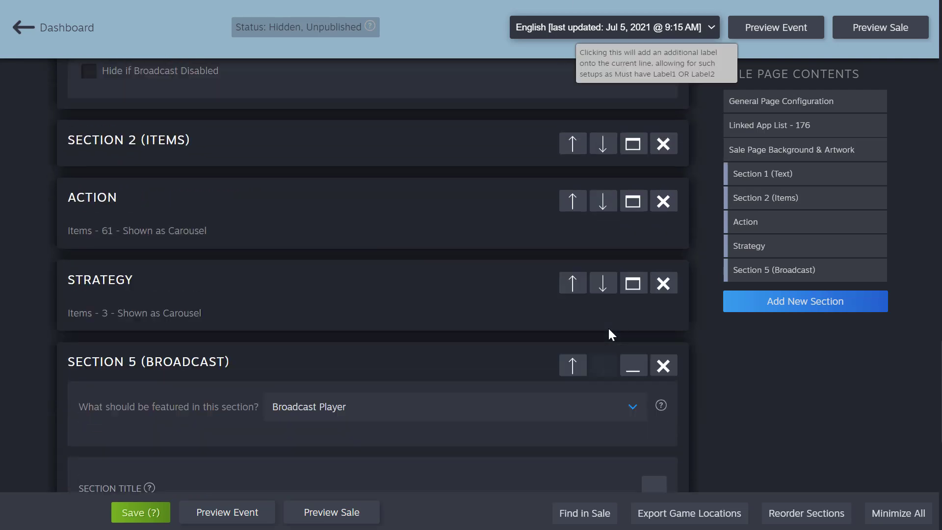
scroll(607, 329, up, 10)
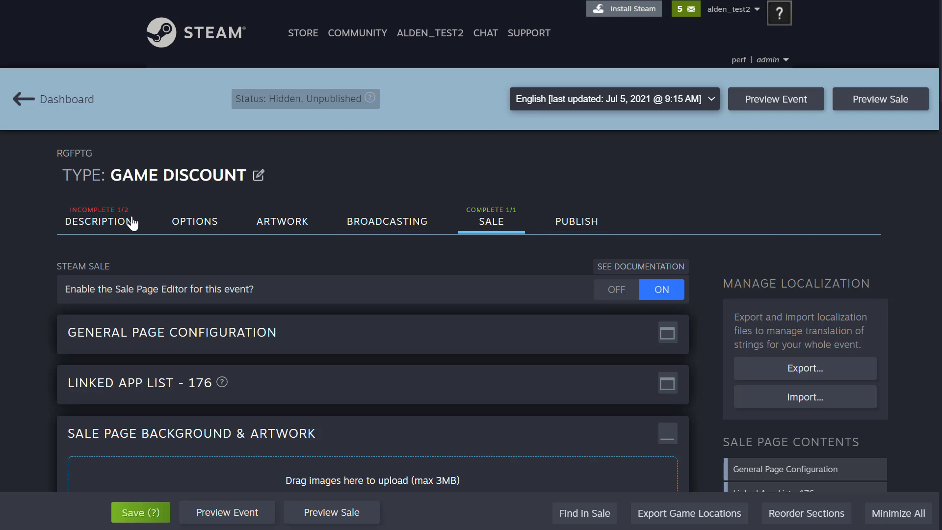
click(199, 232)
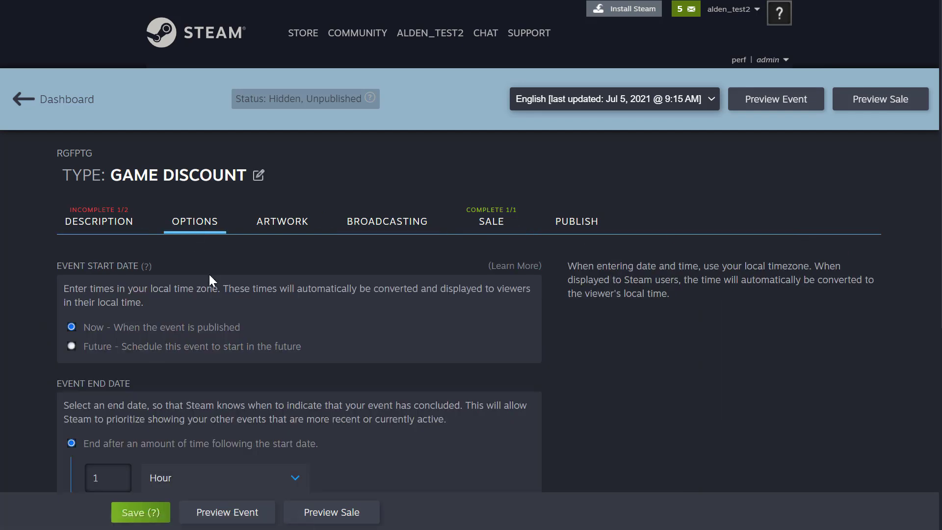
scroll(208, 273, down, 2)
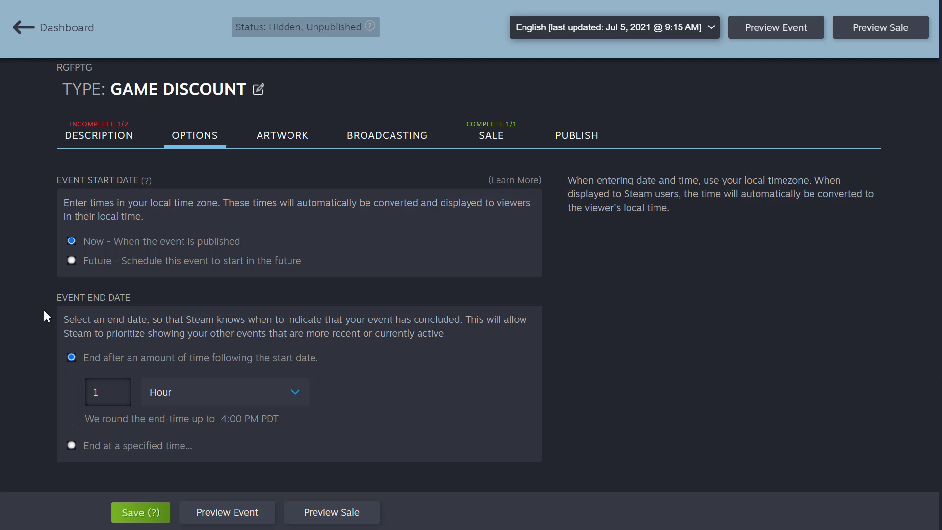
click(72, 260)
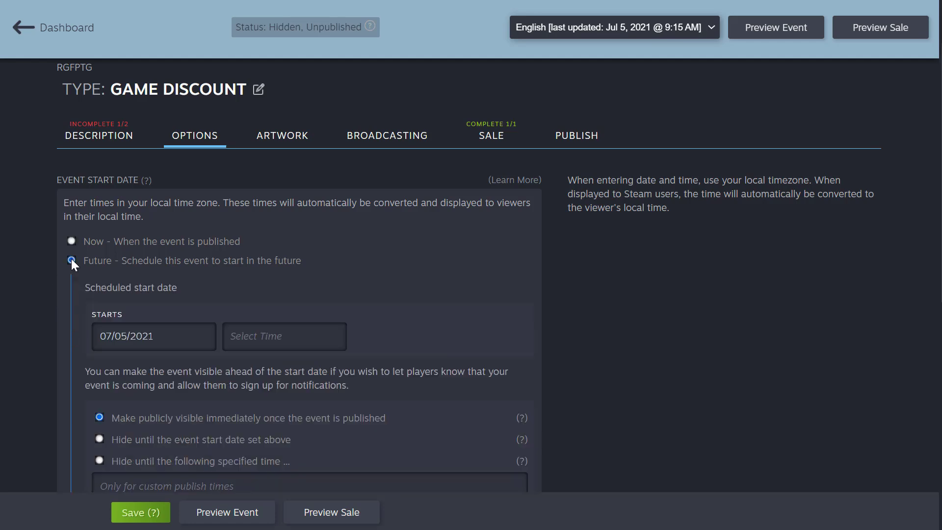
scroll(48, 265, down, 2)
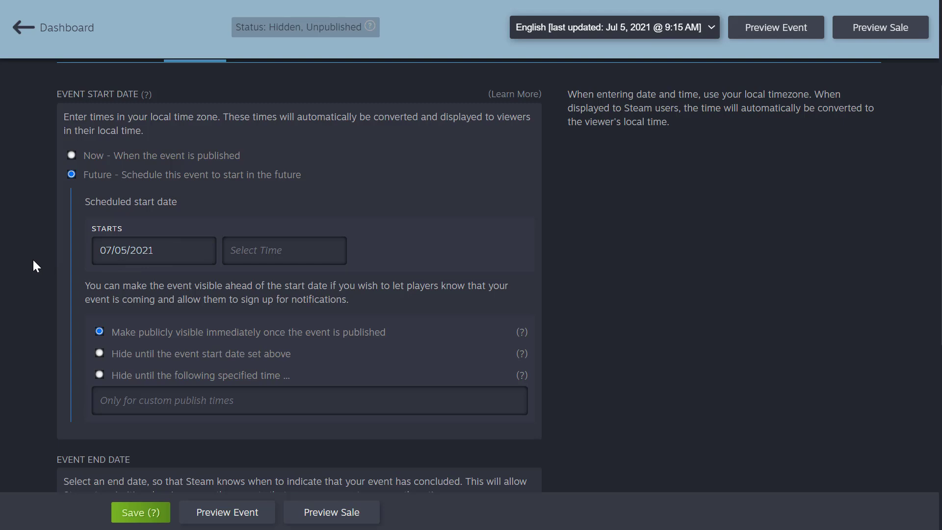
scroll(33, 260, down, 6)
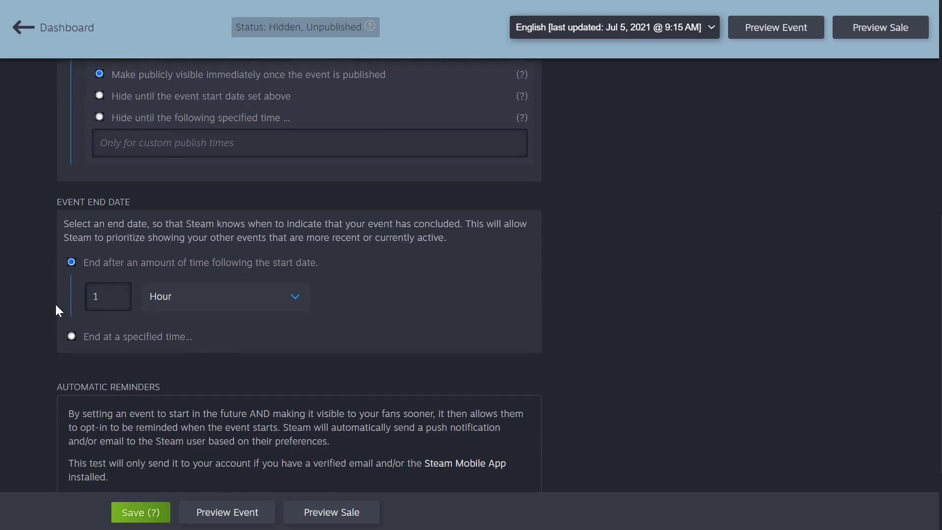
scroll(54, 309, up, 6)
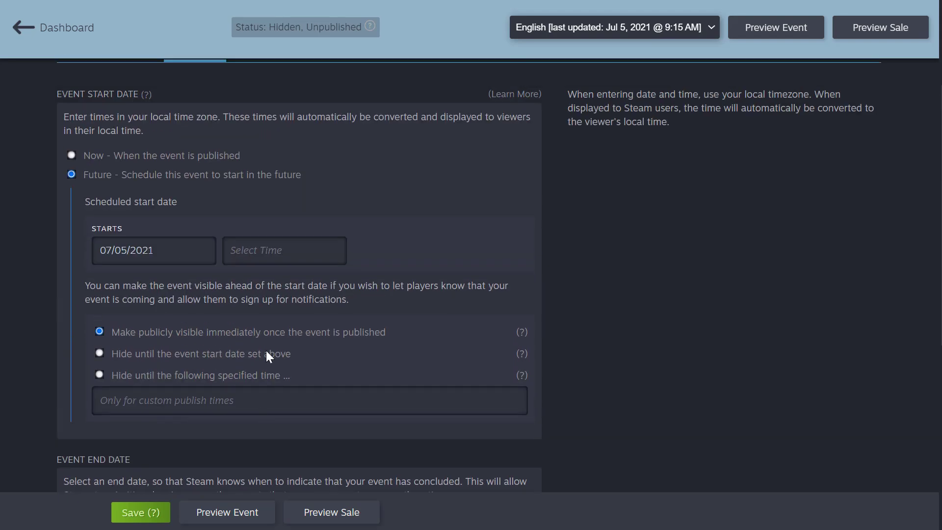
scroll(322, 334, down, 4)
scroll(330, 328, up, 8)
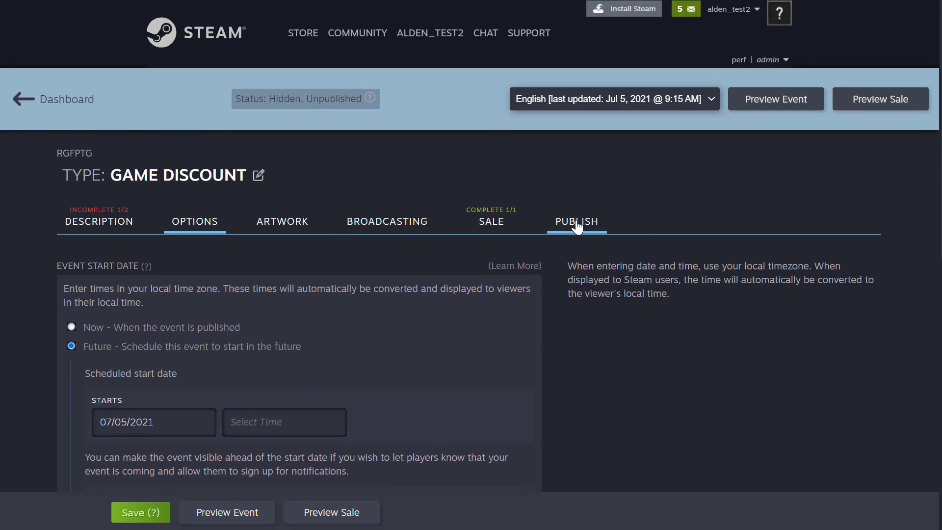
Check the event's publish summary and set the event start date back to Now in the event options
click(603, 234)
scroll(448, 269, down, 4)
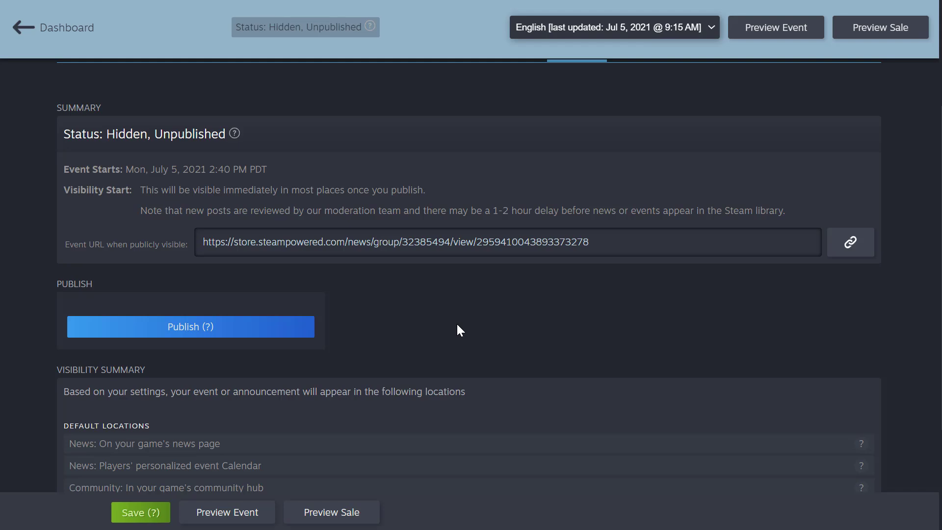
scroll(522, 331, up, 5)
click(176, 221)
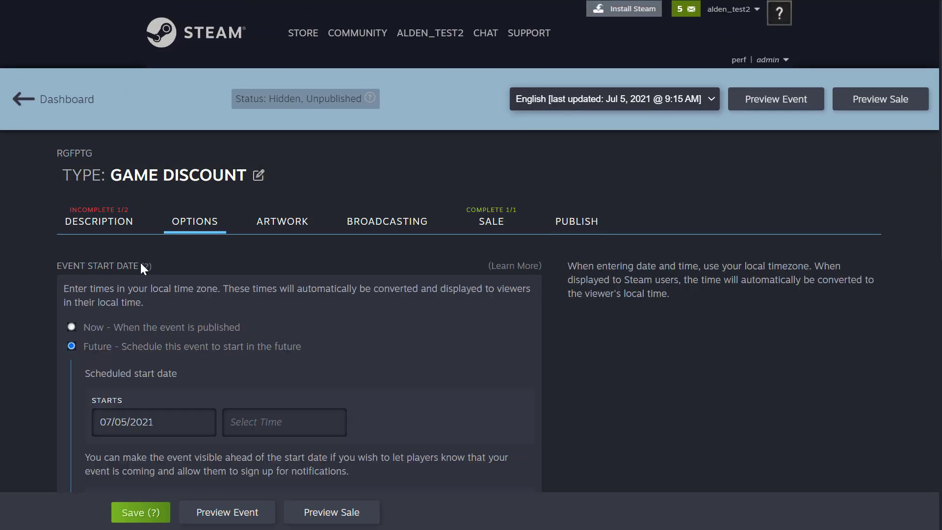
click(69, 327)
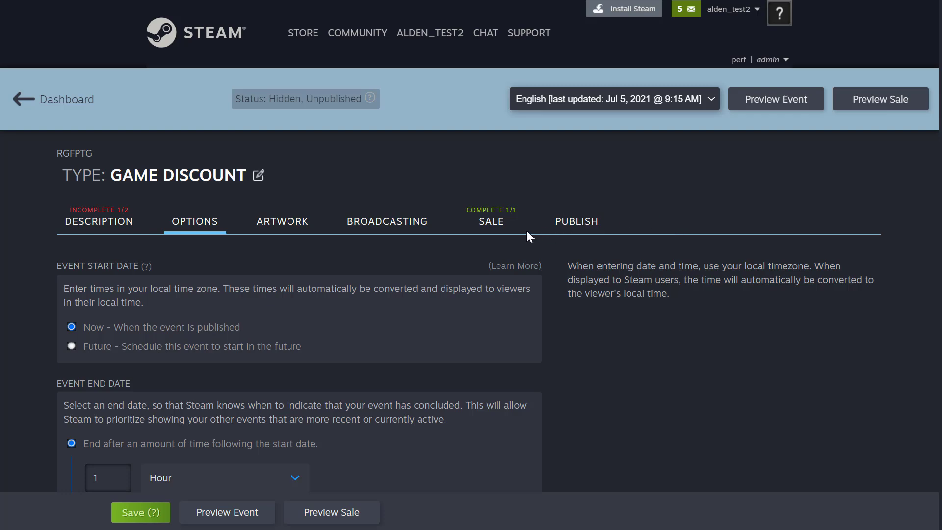
Examine the sale page's background and banner artwork slots, and open the event's artwork settings
click(498, 227)
scroll(479, 269, down, 10)
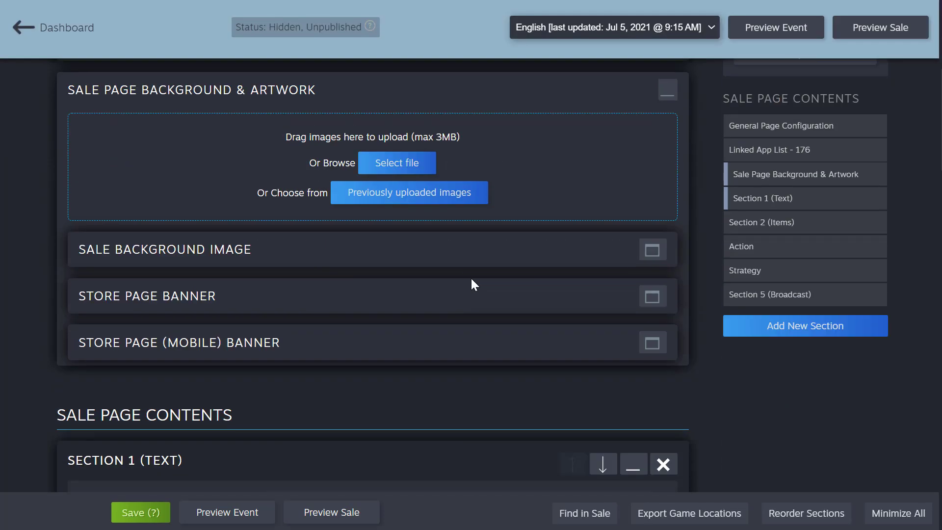
scroll(473, 275, down, 7)
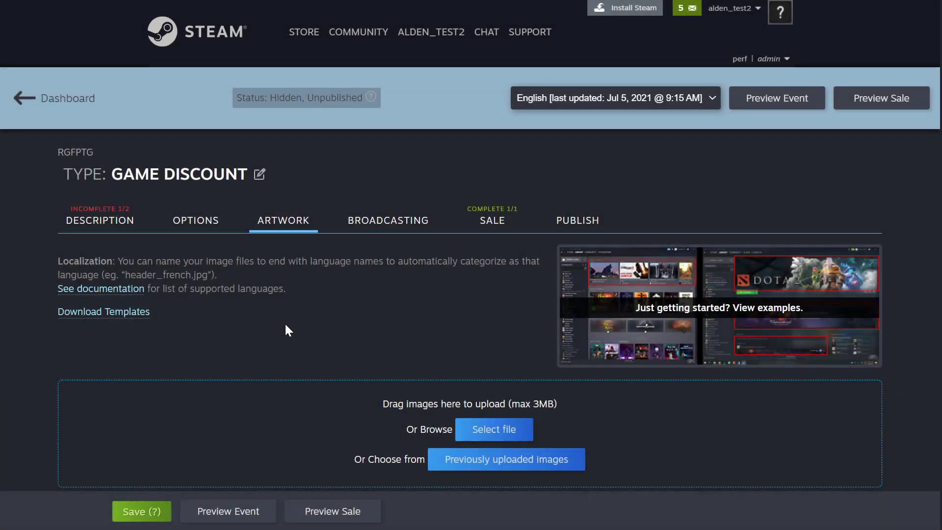
Upload the Next Fest image as the event's English cover image at 800x450
scroll(286, 329, down, 7)
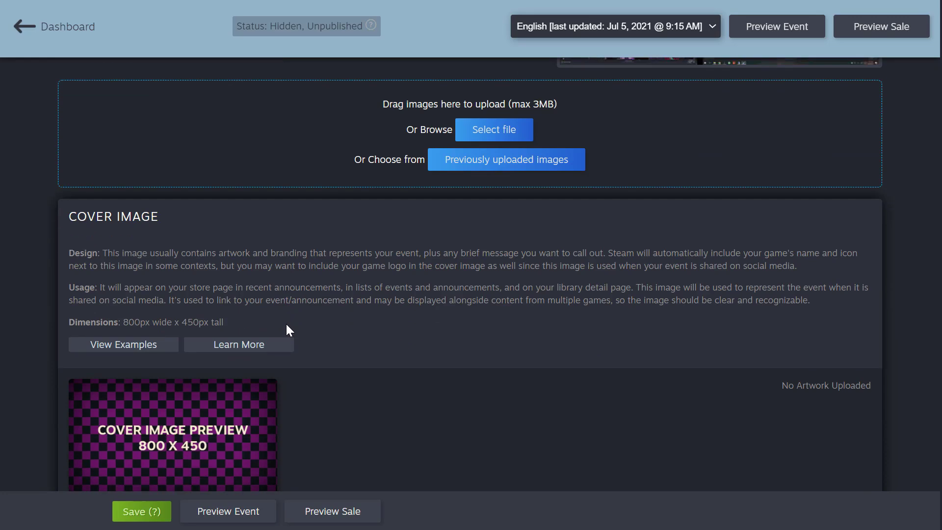
scroll(286, 324, down, 2)
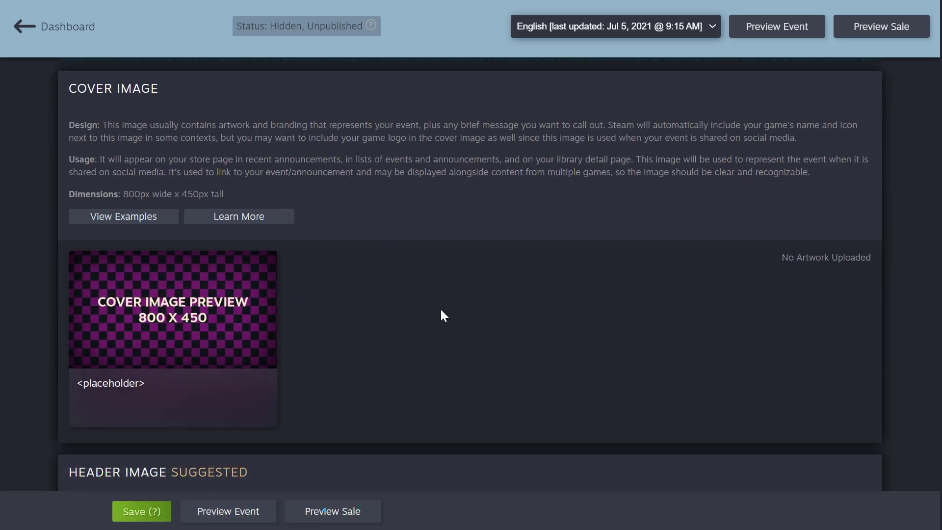
scroll(443, 315, up, 2)
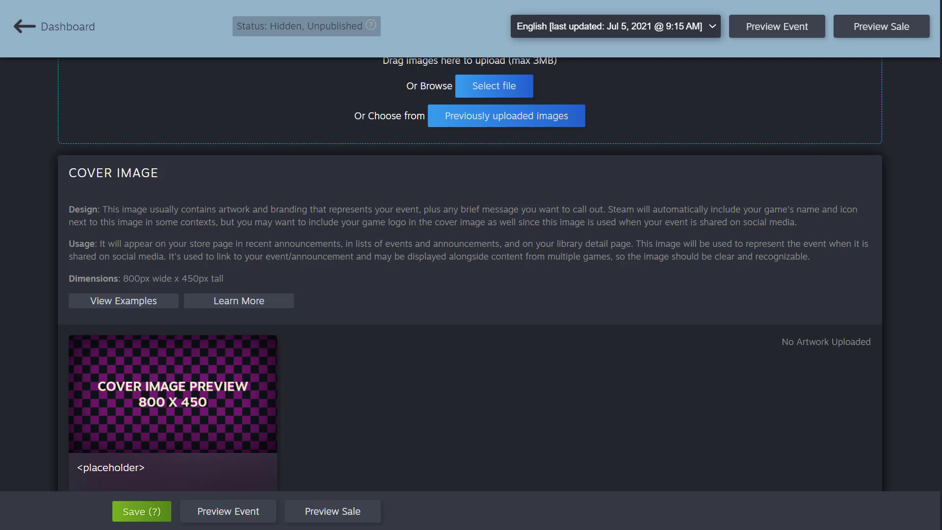
drag(939, 98, 800, 115)
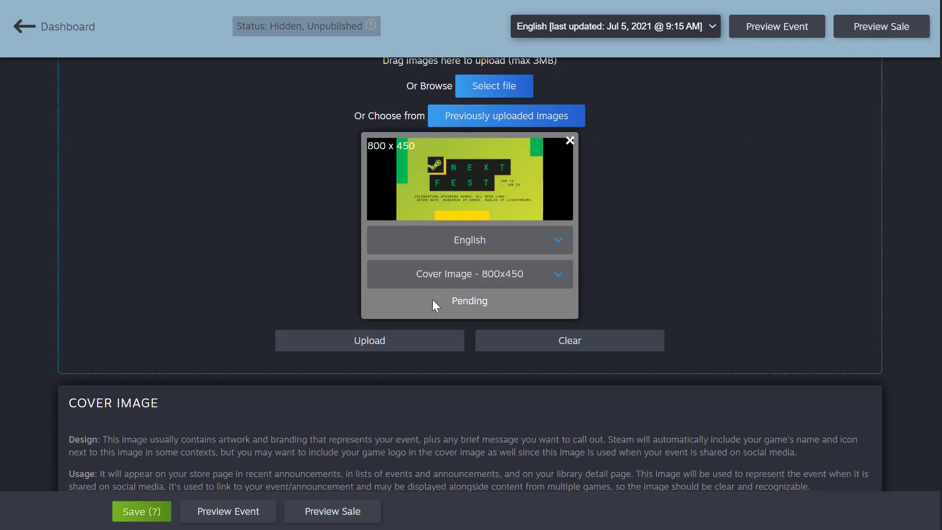
click(407, 346)
scroll(538, 355, down, 5)
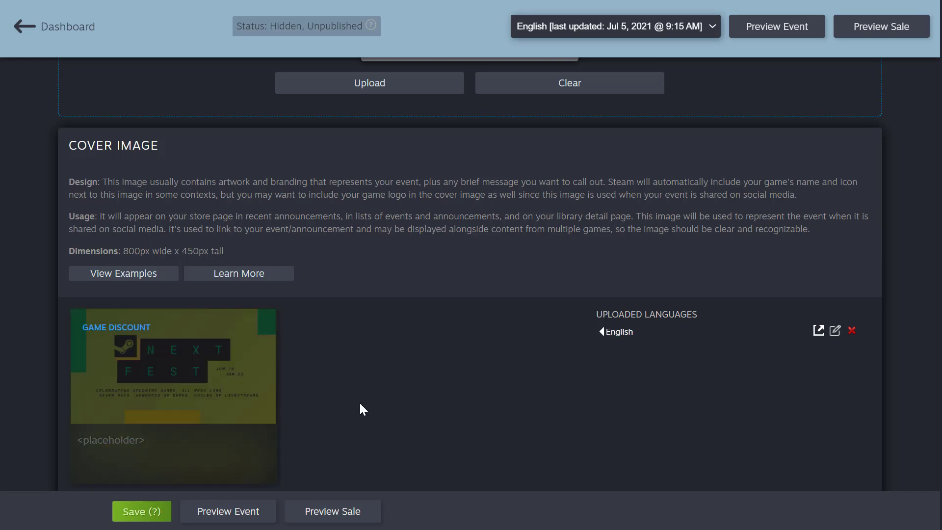
Open the event's publish page to review its status, start time and visibility summary
scroll(465, 381, up, 10)
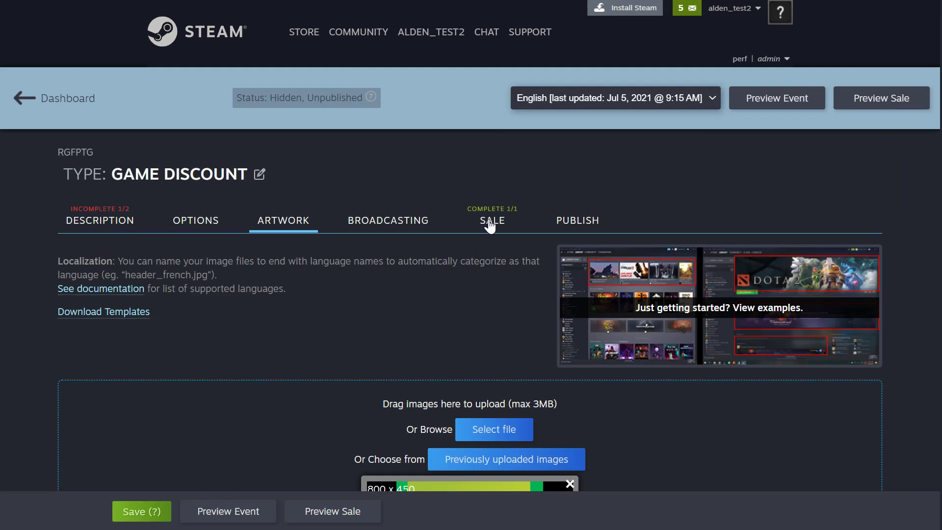
click(577, 222)
scroll(578, 222, down, 2)
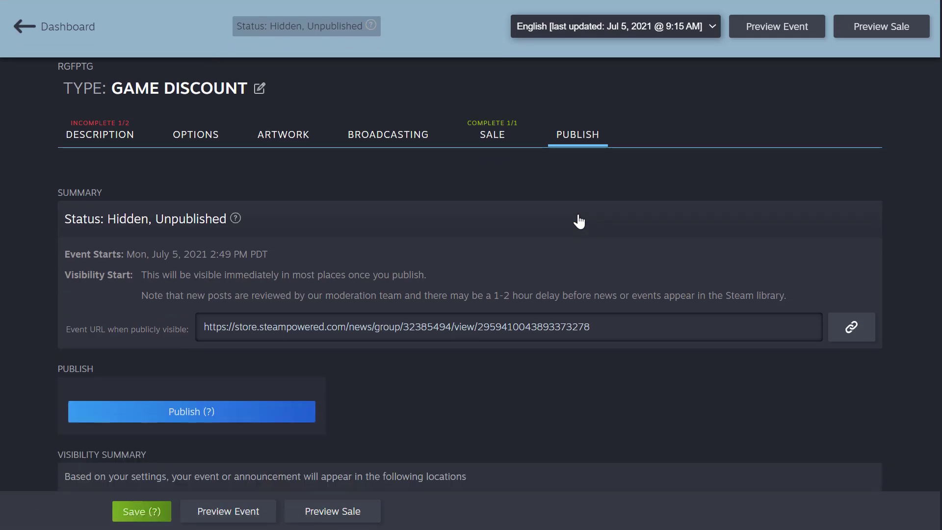